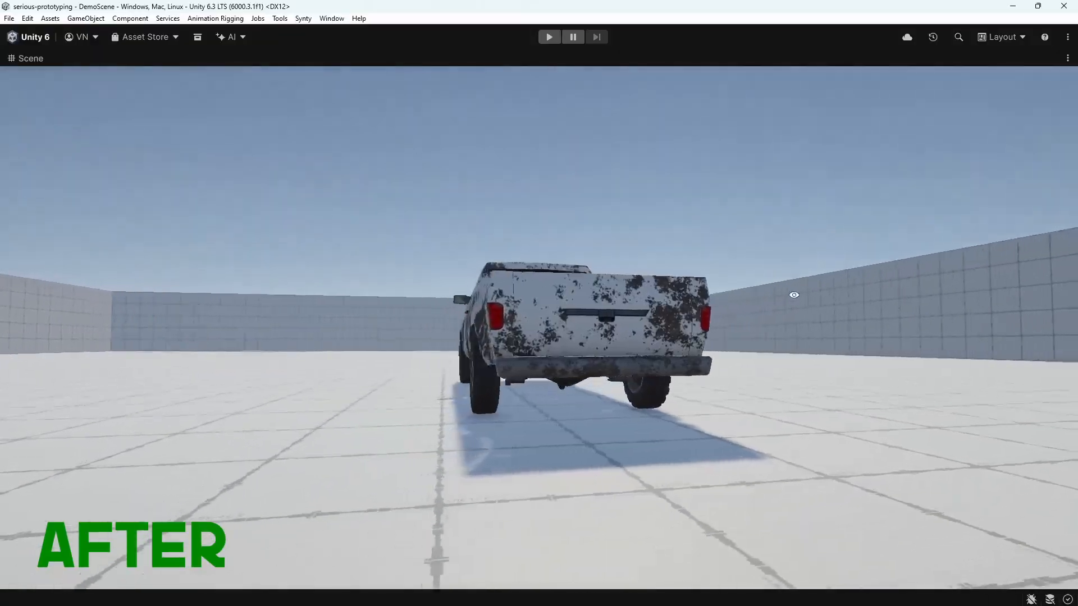
pyautogui.keyDown('alt'); pyautogui.moveTo(793, 293); pyautogui.dragTo(587, 353); pyautogui.keyUp('alt')
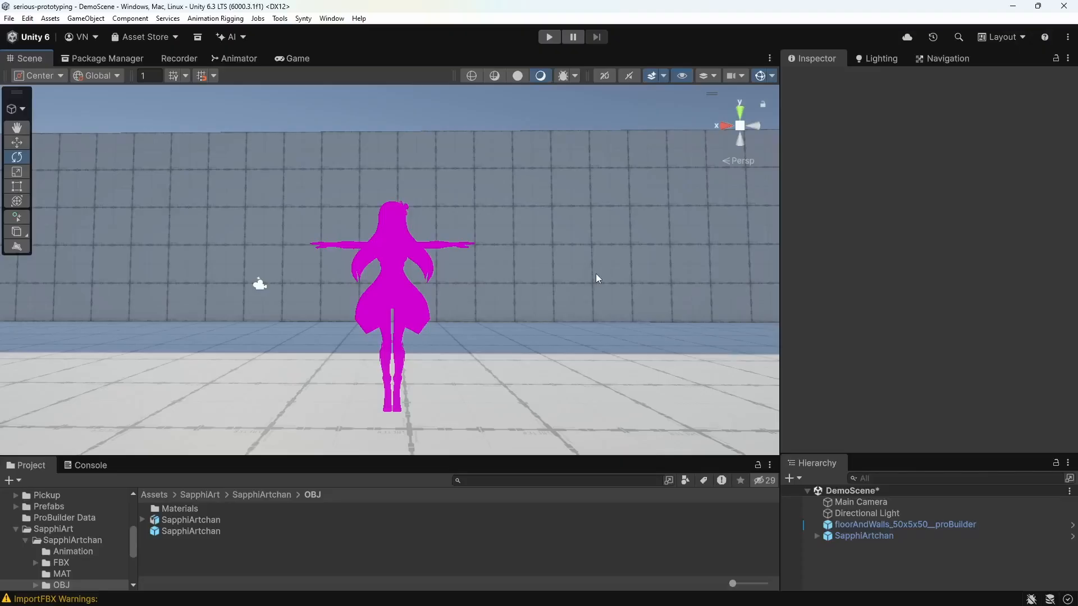
pyautogui.doubleClick(27, 59)
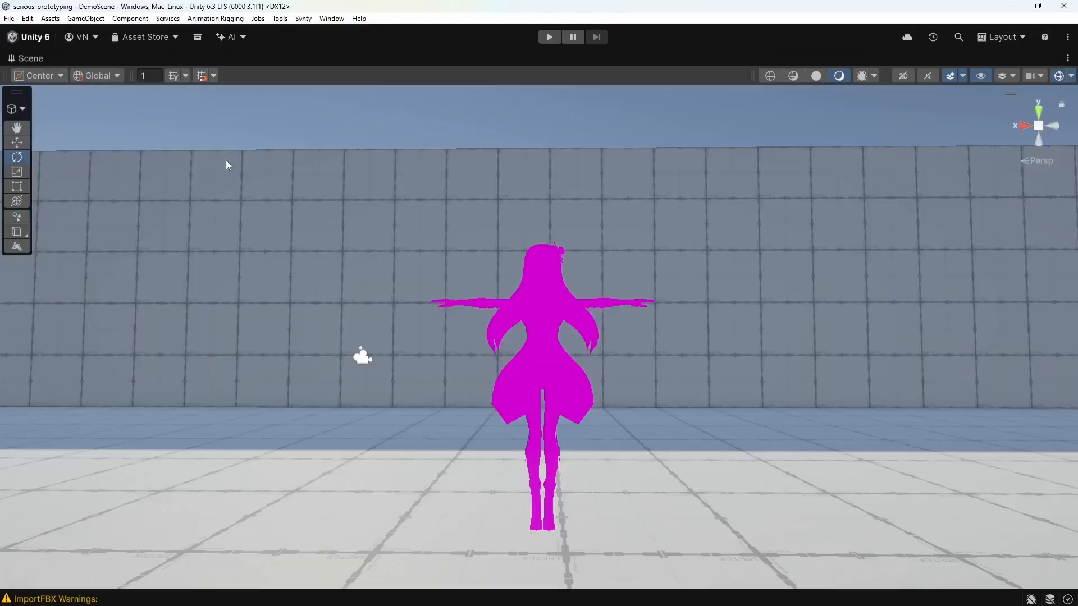
pyautogui.keyDown('alt'); pyautogui.moveTo(666, 332); pyautogui.dragTo(282, 249); pyautogui.keyUp('alt')
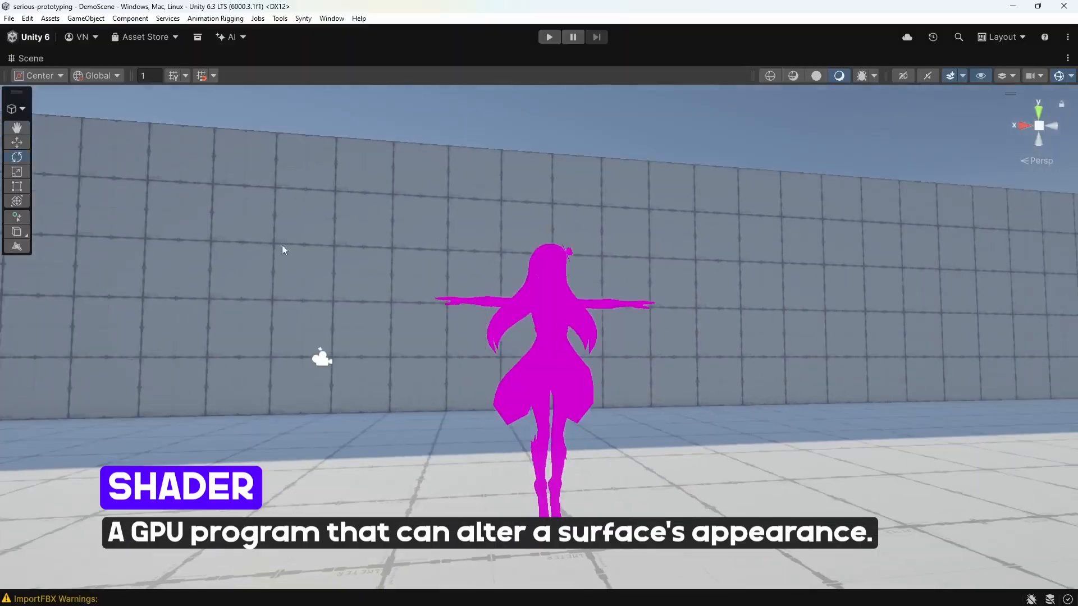
pyautogui.doubleClick(35, 58)
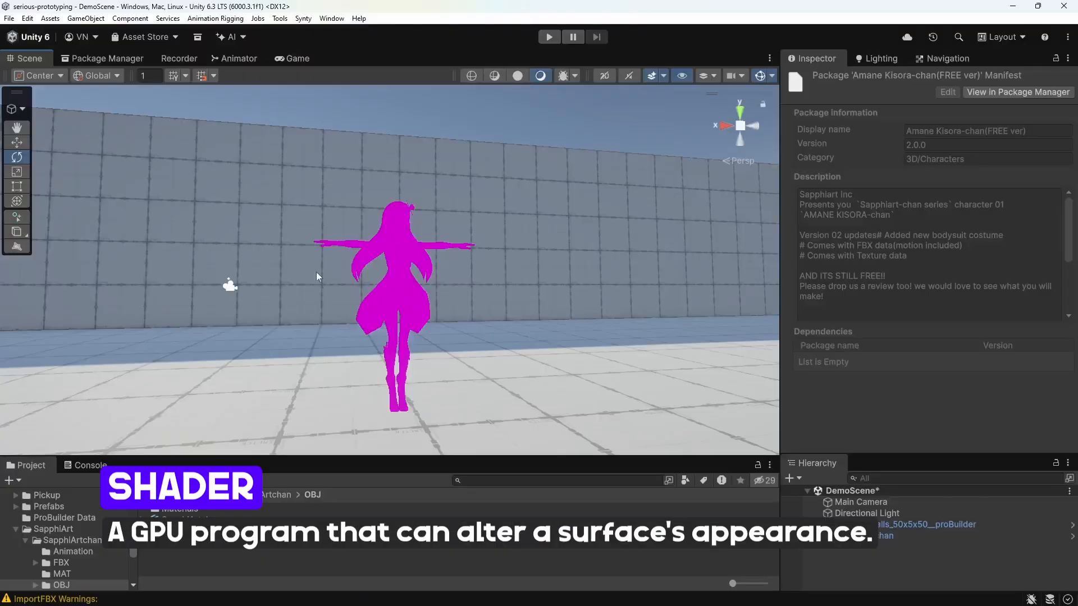
pyautogui.keyDown('alt'); pyautogui.moveTo(475, 274); pyautogui.dragTo(408, 273); pyautogui.keyUp('alt')
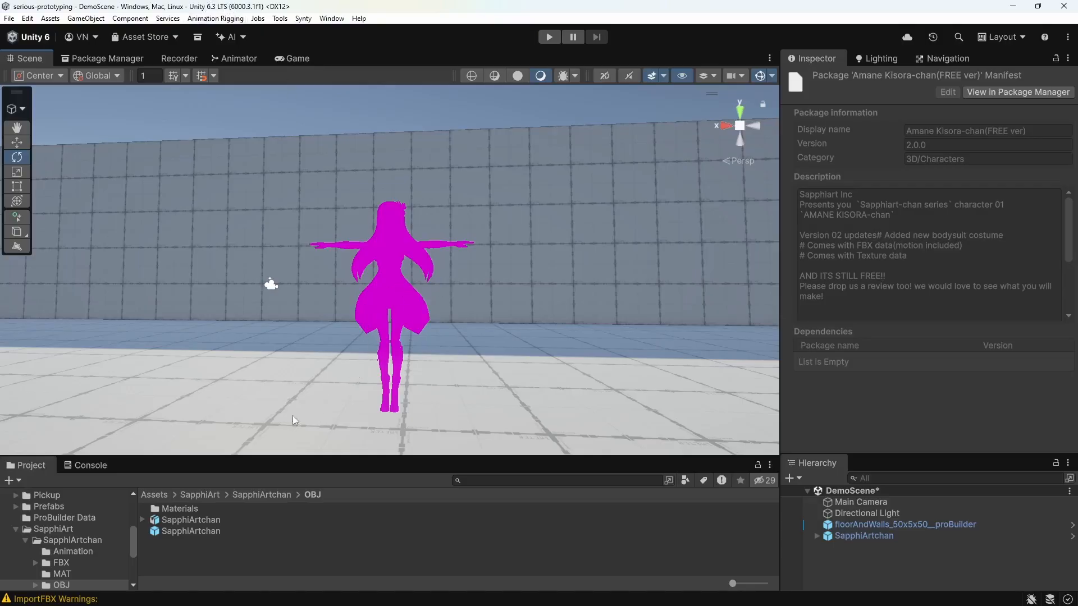
# Step: Examine the Amane Kisora-chan(FREE ver) package's preview images in the Package Manager and return to the scene
pyautogui.click(130, 62)
pyautogui.scroll(-4, 504, 312)
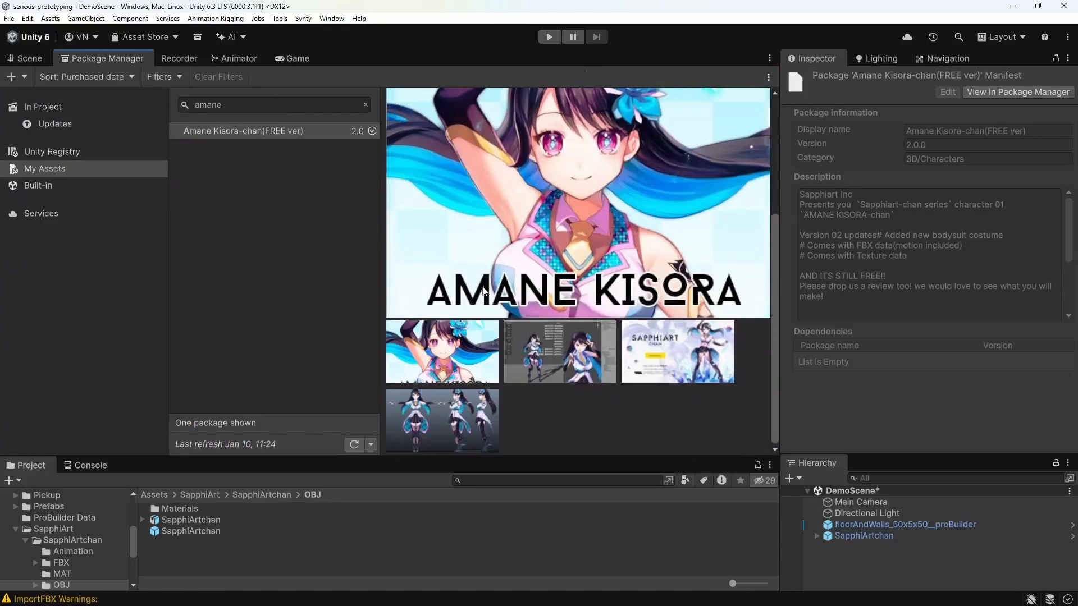
pyautogui.scroll(3, 466, 241)
pyautogui.doubleClick(99, 58)
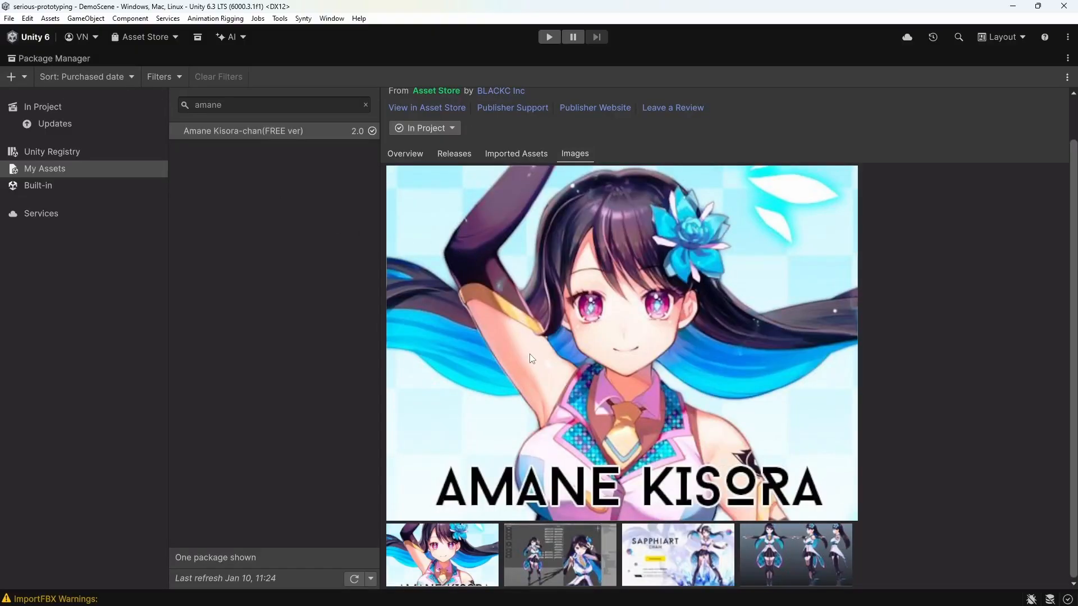
pyautogui.click(576, 571)
pyautogui.click(678, 560)
pyautogui.click(774, 547)
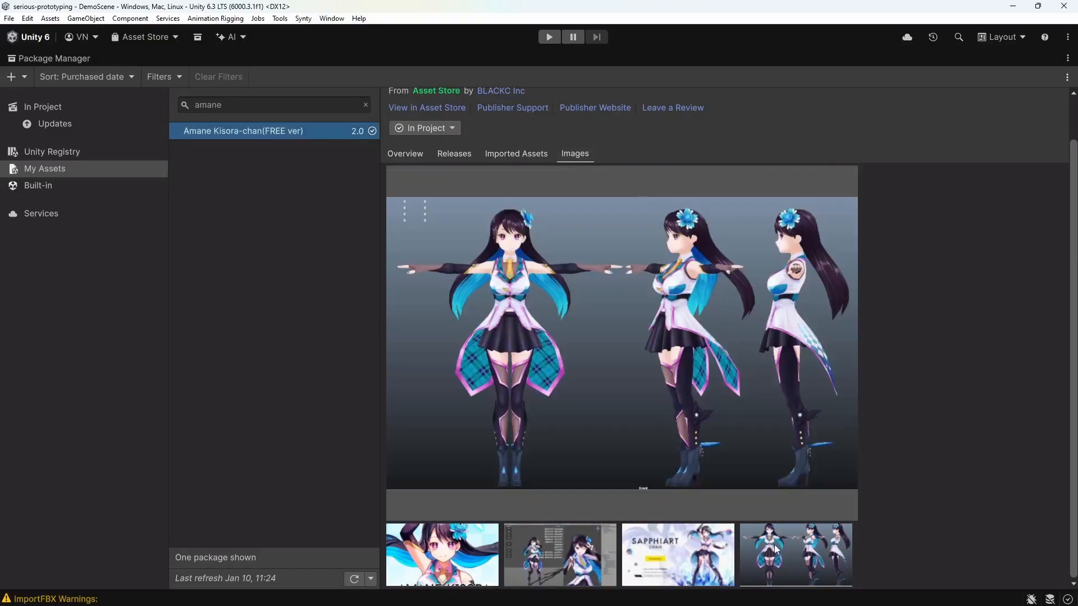
pyautogui.doubleClick(46, 59)
pyautogui.click(25, 59)
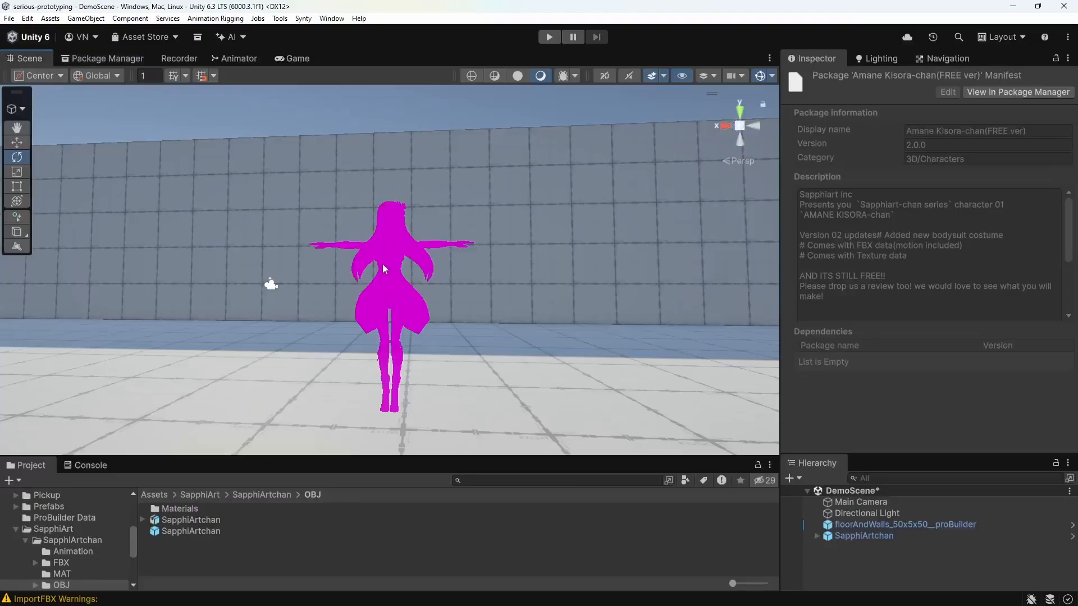
# Step: Switch to Unity Hub to view the Core templates for a new project, including Universal 3D, and return to the editor
pyautogui.keyDown('alt'); pyautogui.moveTo(377, 262); pyautogui.dragTo(348, 273); pyautogui.keyUp('alt')
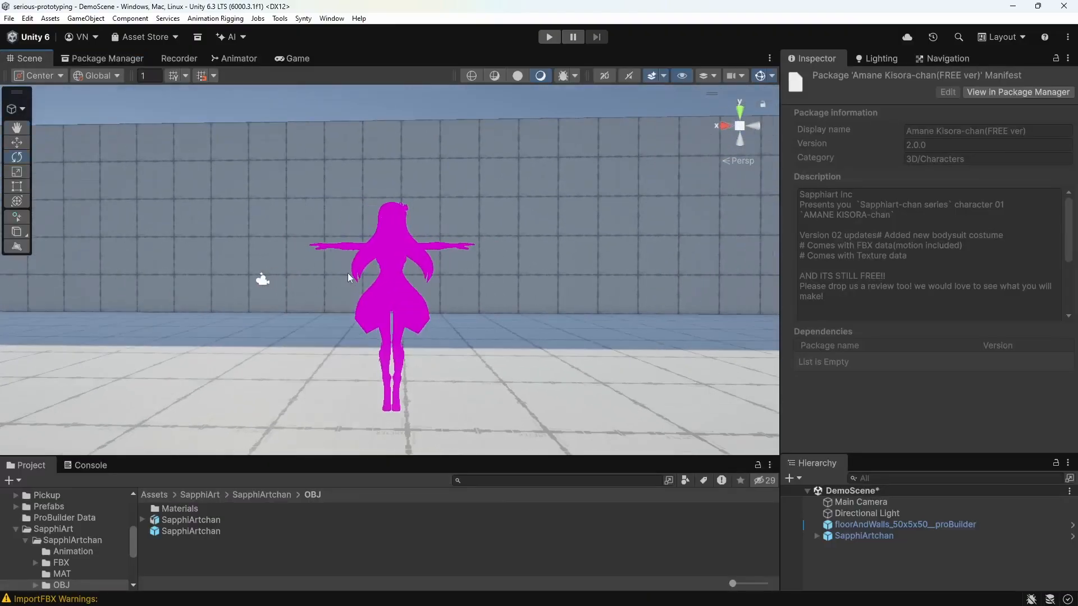
pyautogui.keyDown('alt'); pyautogui.moveTo(324, 275); pyautogui.dragTo(415, 283, button='right'); pyautogui.keyUp('alt')
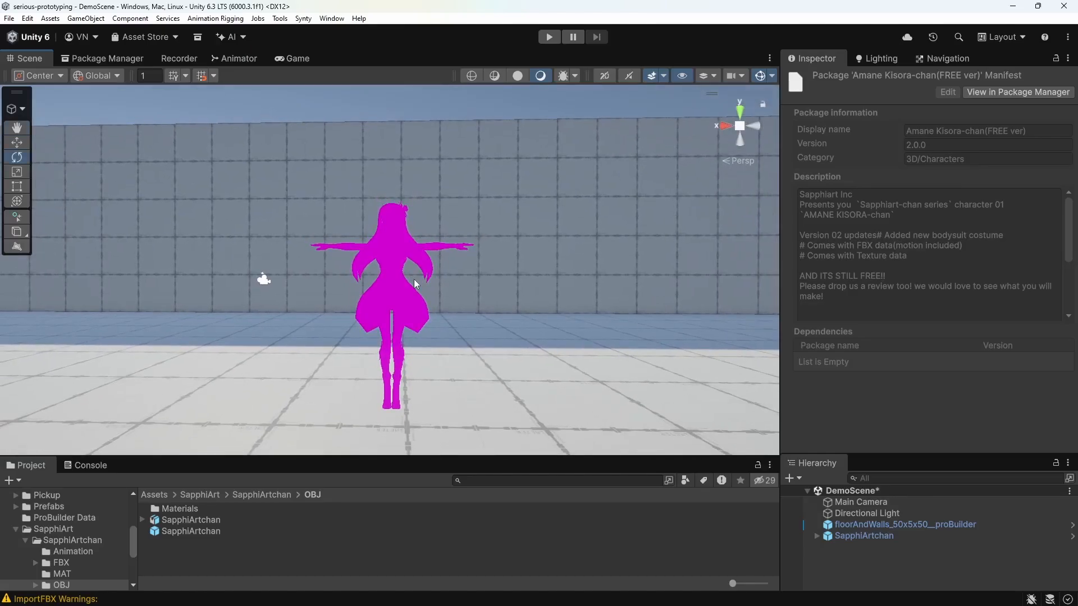
pyautogui.hotkey('alt', 'Tab')
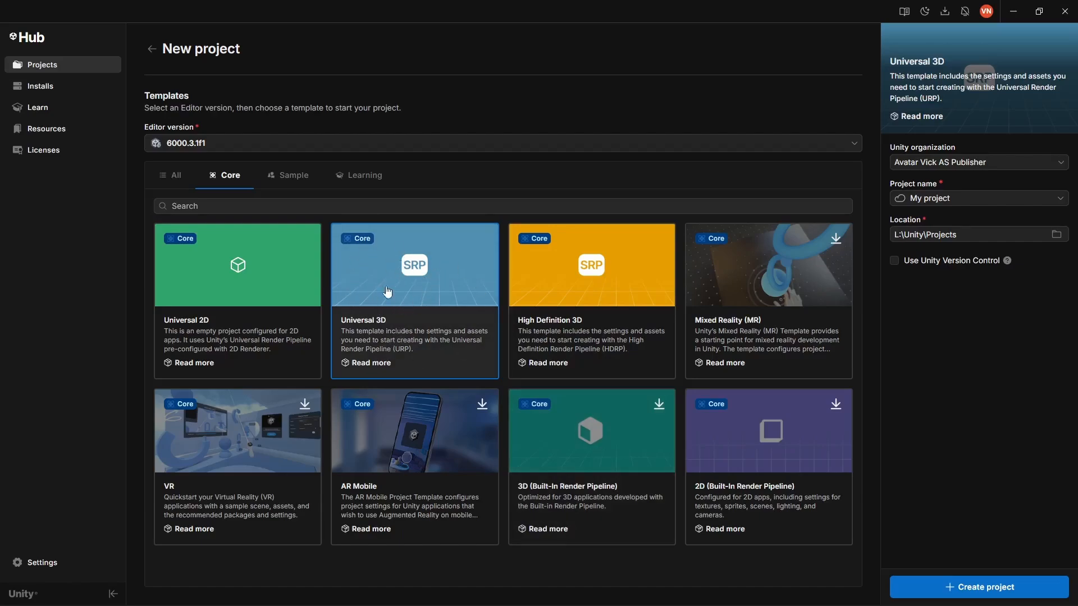
pyautogui.hotkey('alt', 'Tab')
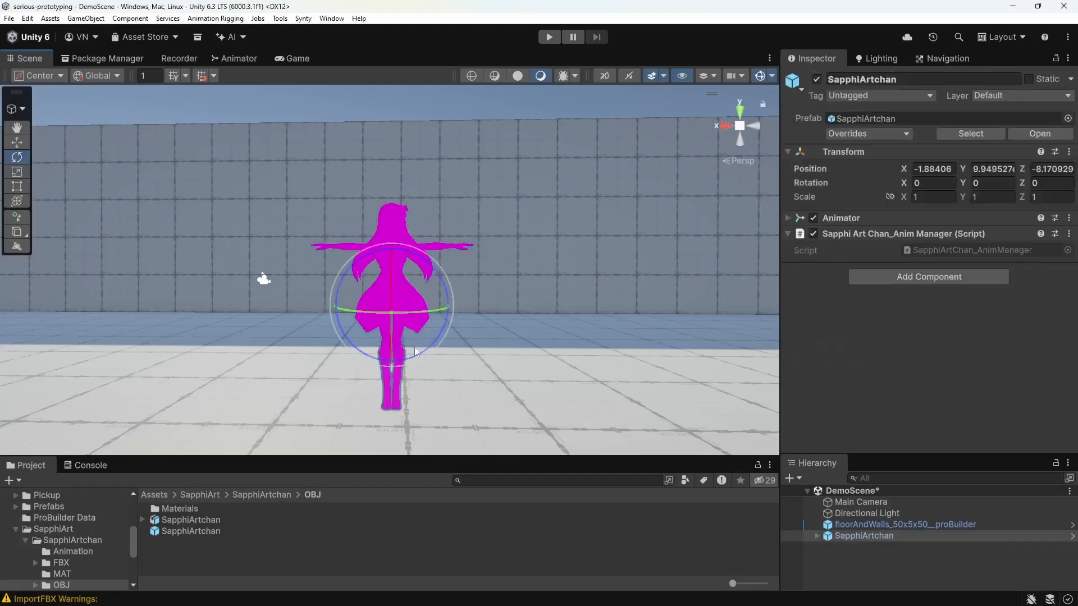
pyautogui.moveTo(486, 314); pyautogui.dragTo(486, 252, button='right')
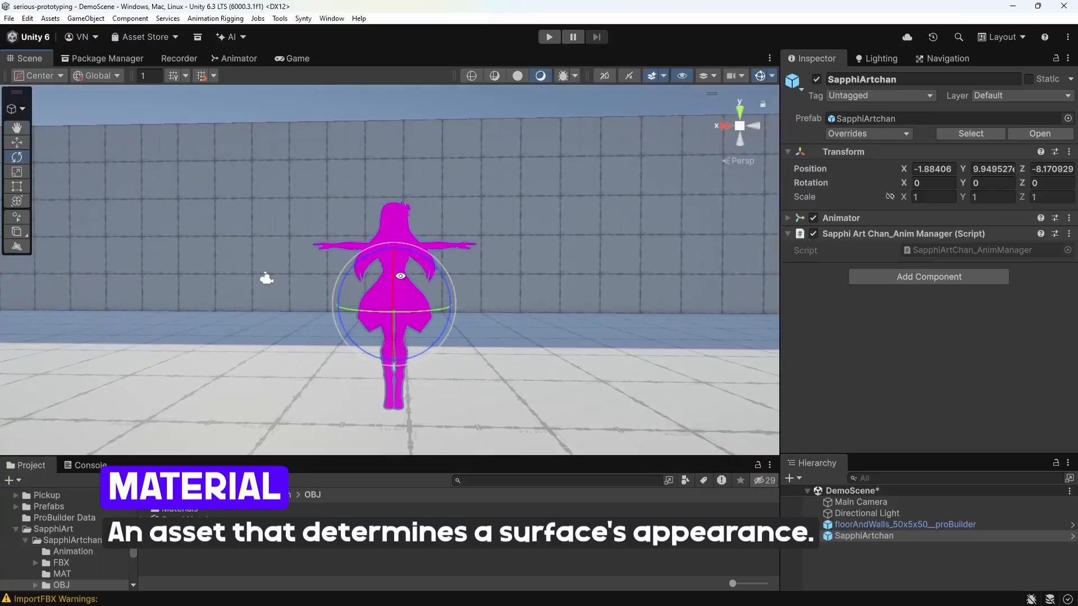
pyautogui.keyDown('alt'); pyautogui.moveTo(400, 275); pyautogui.dragTo(444, 274); pyautogui.keyUp('alt')
pyautogui.click(449, 103)
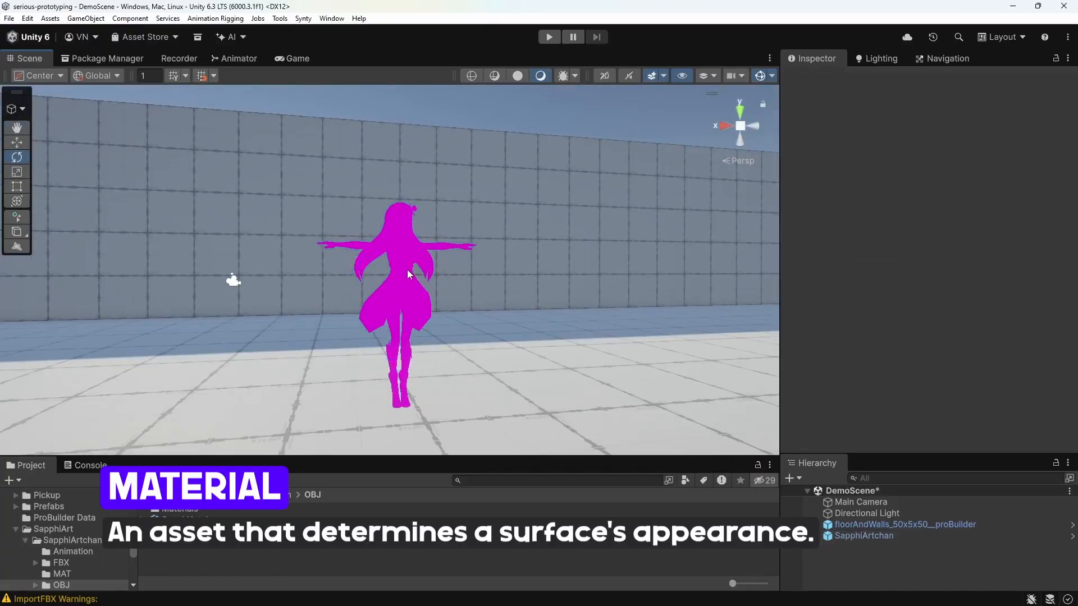
pyautogui.moveTo(568, 299)
pyautogui.keyDown('alt'); pyautogui.mouseDown(button='right')
pyautogui.moveTo(522, 294)
pyautogui.moveTo(581, 298)
pyautogui.mouseUp(button='right'); pyautogui.keyUp('alt')
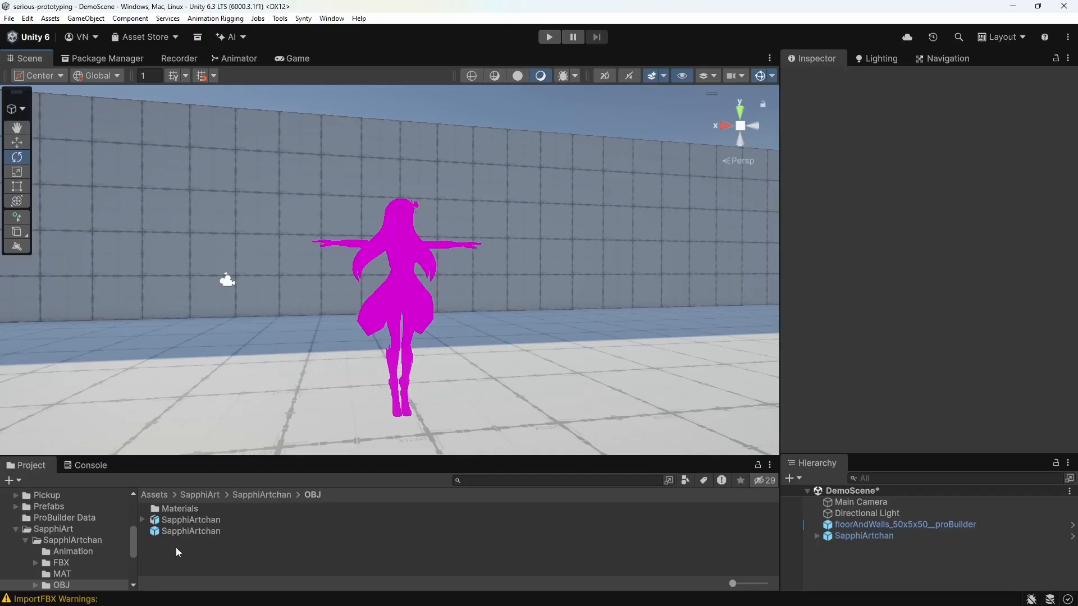
pyautogui.click(235, 571)
pyautogui.keyDown('alt'); pyautogui.moveTo(541, 259); pyautogui.dragTo(479, 251); pyautogui.keyUp('alt')
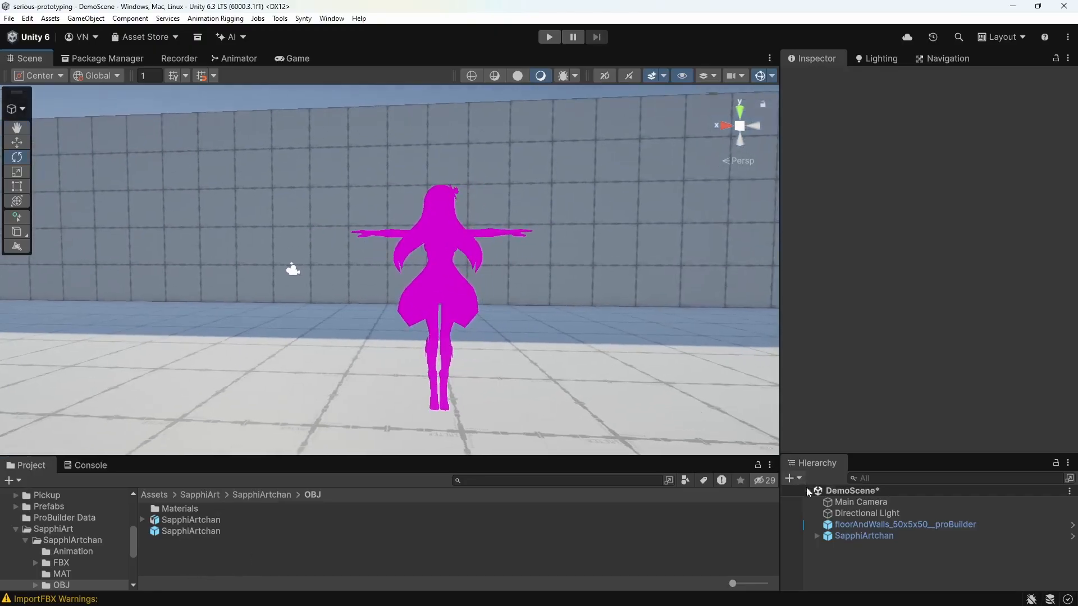
# Step: Add a 3D cube to the scene, name it w, and place it beside the character at about X 0.83, Z -8.88
pyautogui.click(791, 480)
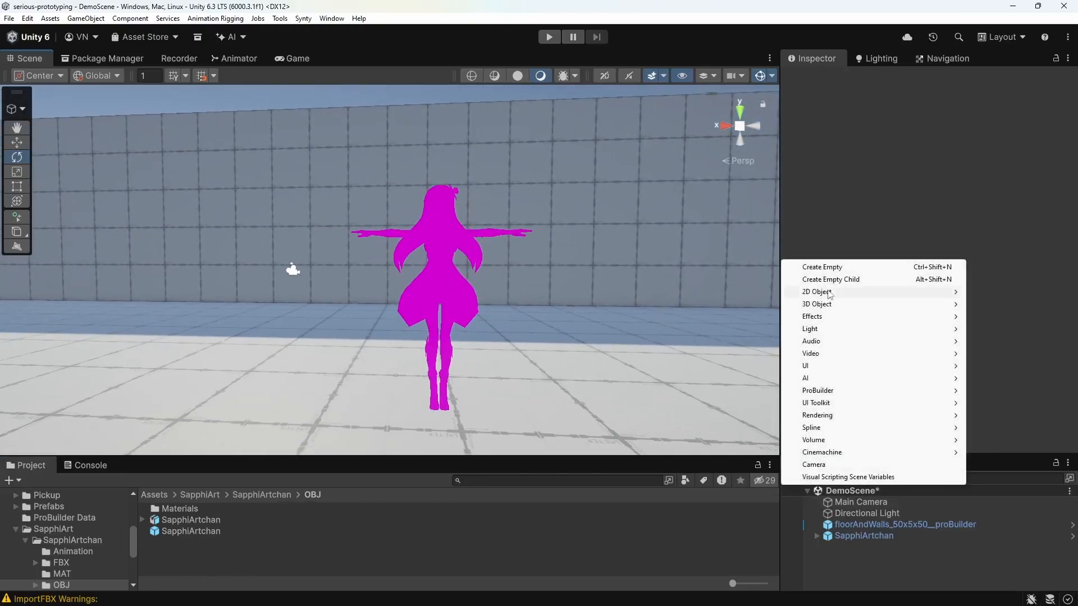
pyautogui.moveTo(827, 307)
pyautogui.click(696, 303)
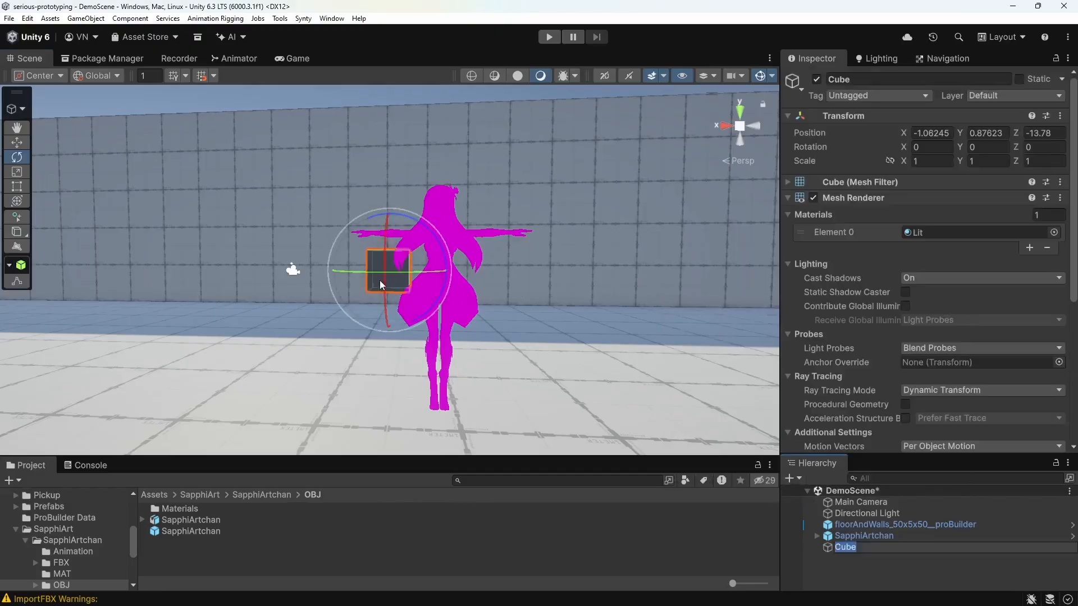
pyautogui.write('w')
pyautogui.keyDown('alt'); pyautogui.moveTo(385, 291); pyautogui.dragTo(486, 214); pyautogui.keyUp('alt')
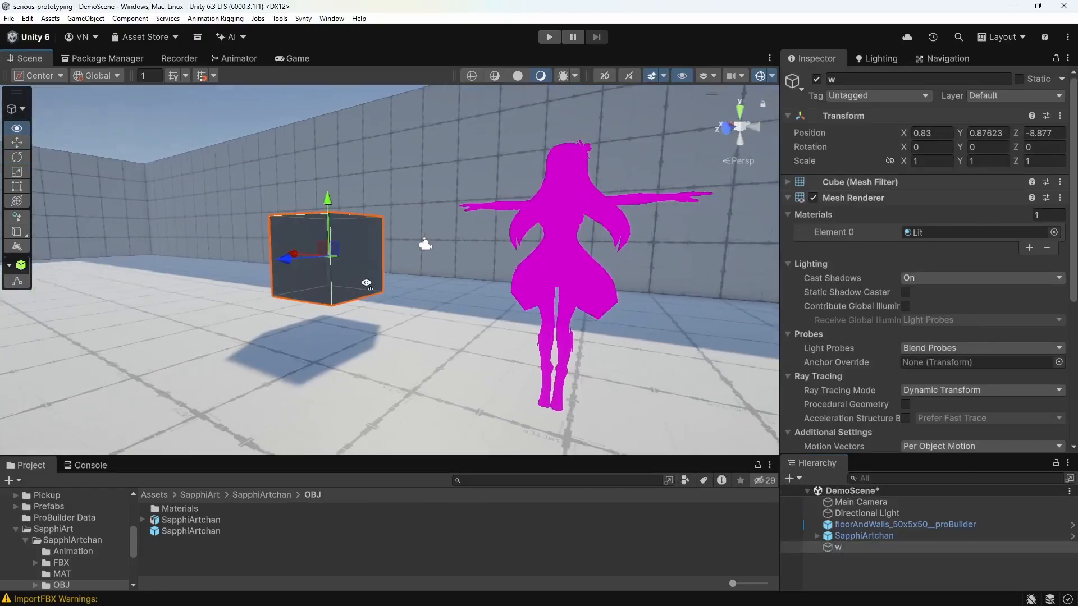
pyautogui.moveTo(393, 275); pyautogui.dragTo(348, 281, button='right')
# Step: Create a new material named magenta in the root Assets folder
pyautogui.click(159, 495)
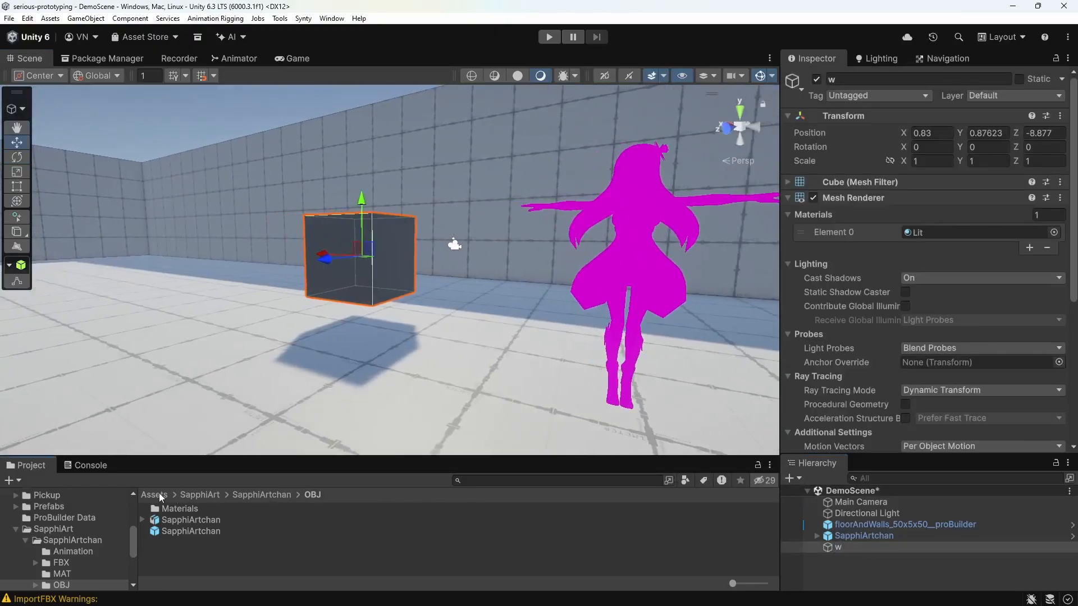
pyautogui.scroll(-5, 423, 523)
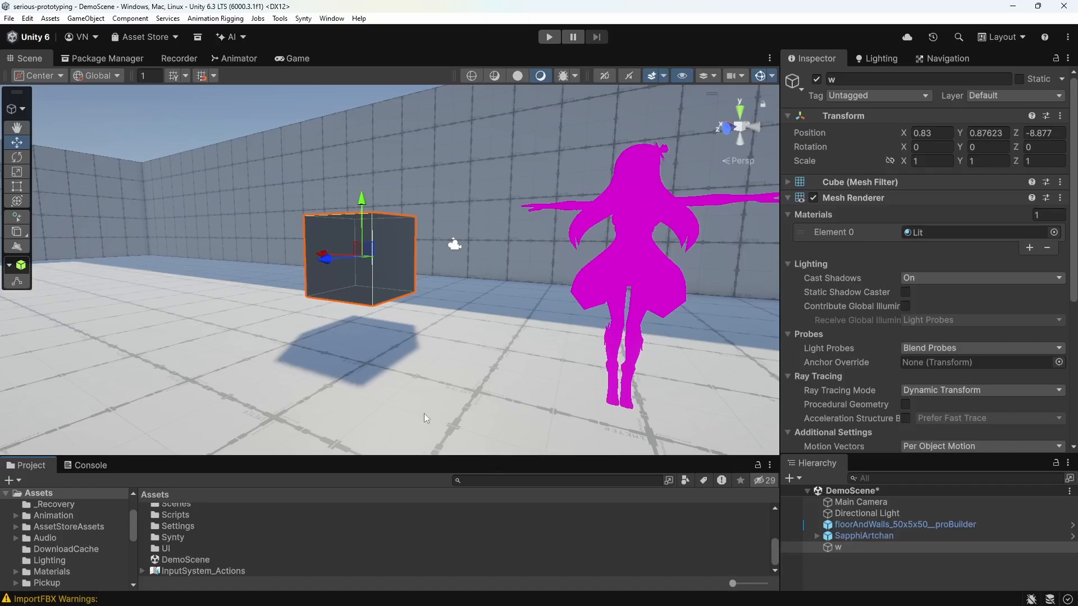
pyautogui.rightClick(301, 564)
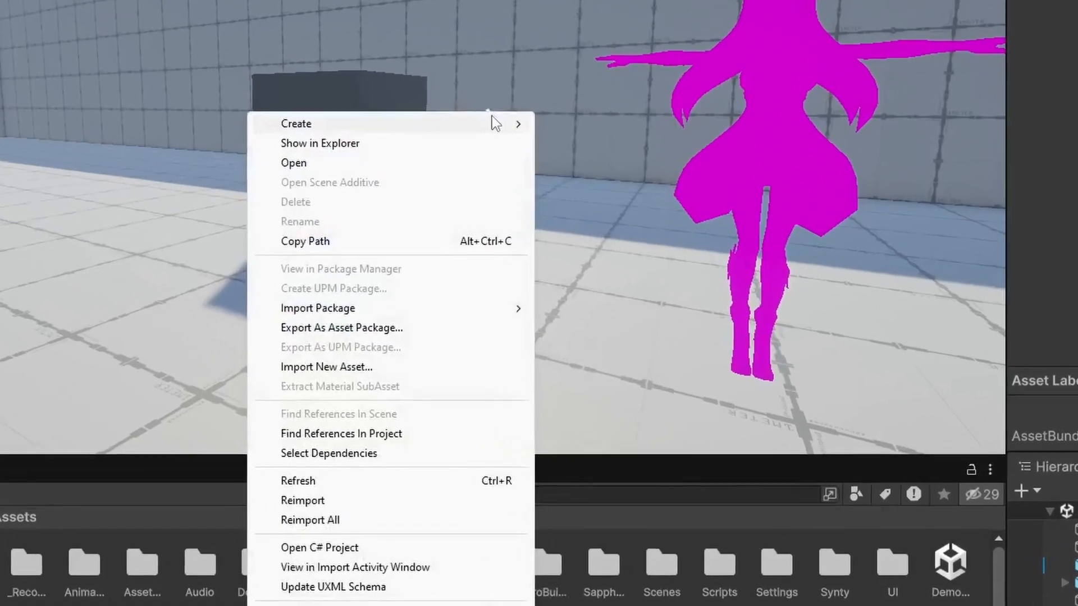
pyautogui.moveTo(498, 242)
pyautogui.click(634, 75)
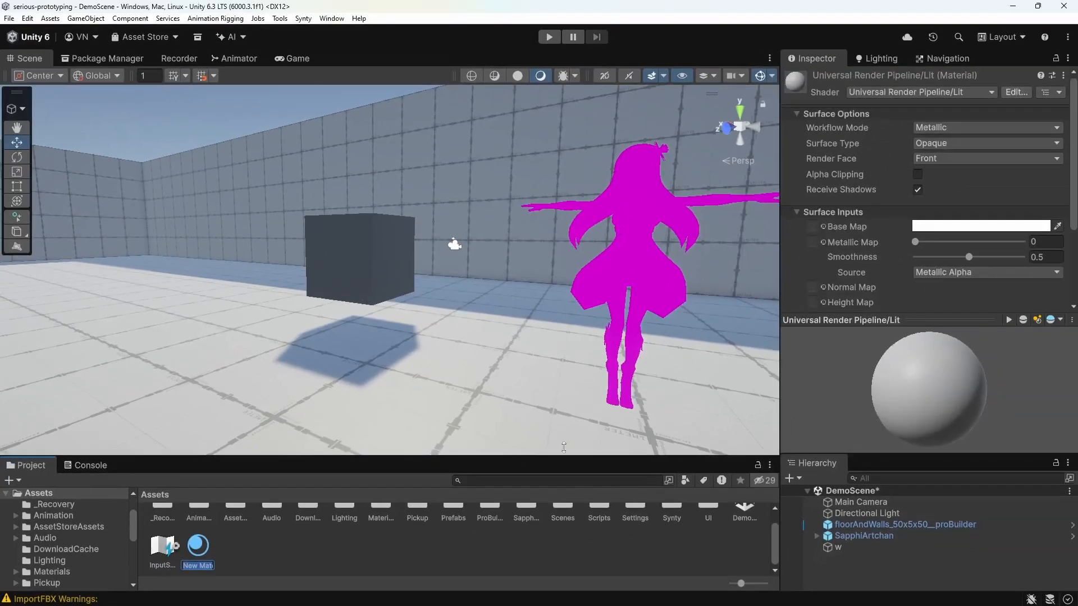
pyautogui.write('magenta')
pyautogui.press('Return')
# Step: Sample the character's magenta as the material's Base Map color and apply the material to the cube
pyautogui.click(1057, 226)
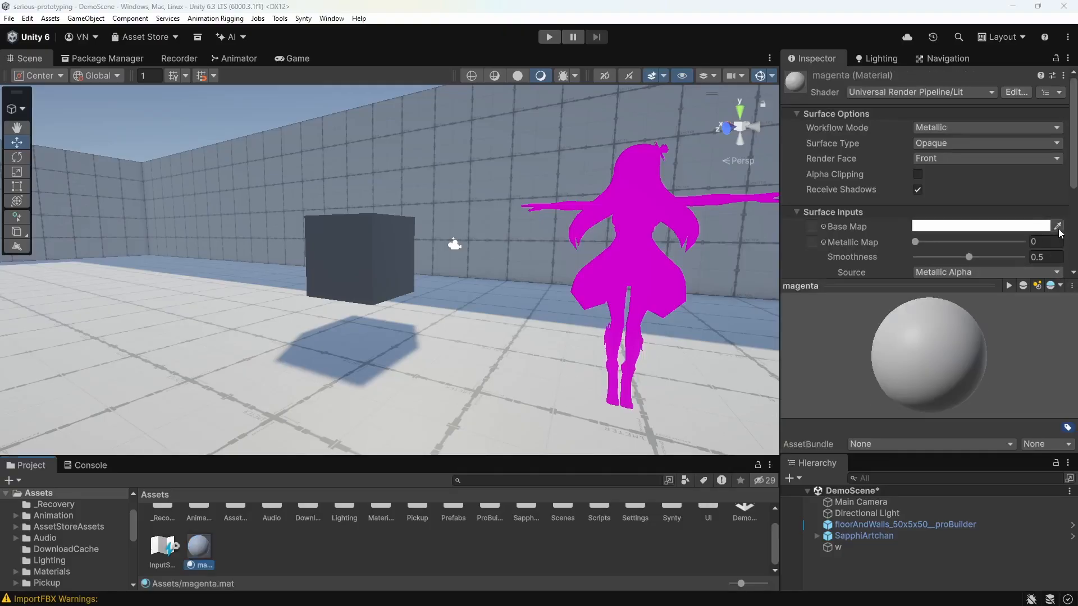
pyautogui.click(636, 216)
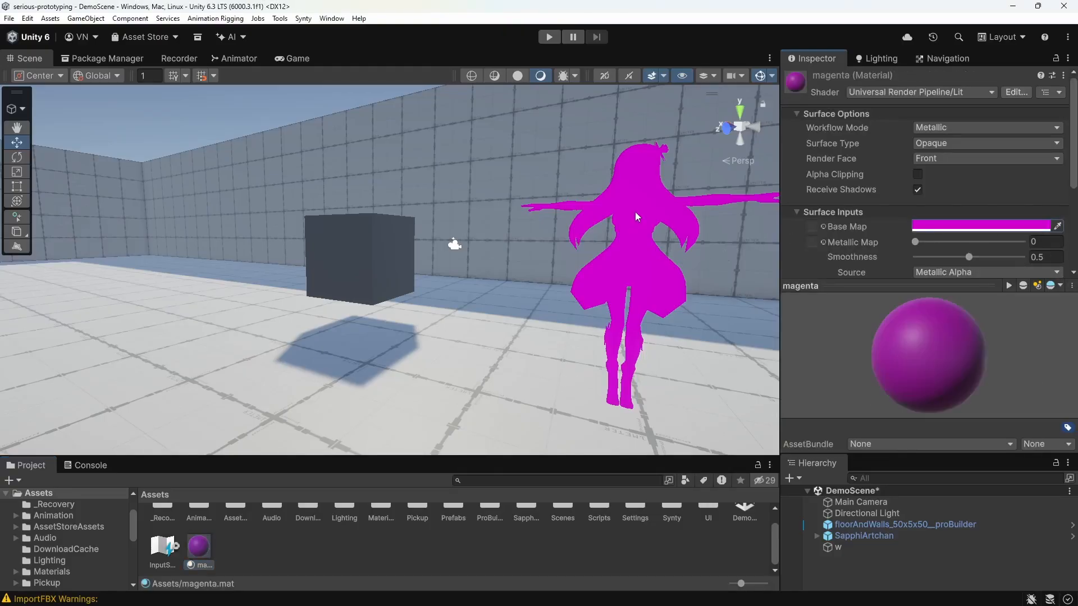
pyautogui.keyDown('alt'); pyautogui.moveTo(635, 216); pyautogui.dragTo(549, 288); pyautogui.keyUp('alt')
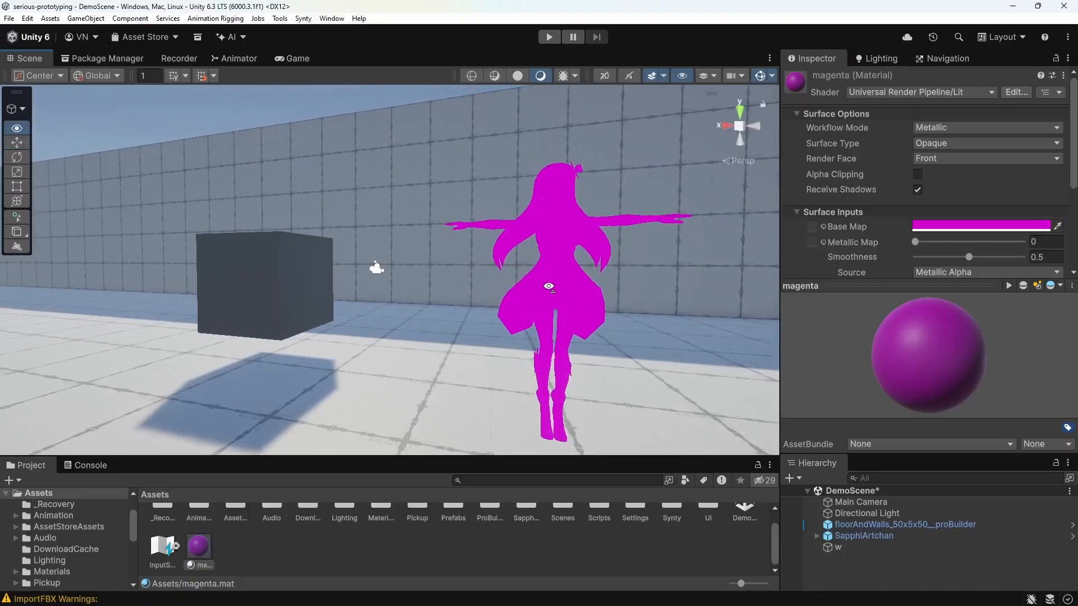
pyautogui.moveTo(198, 549); pyautogui.dragTo(254, 299)
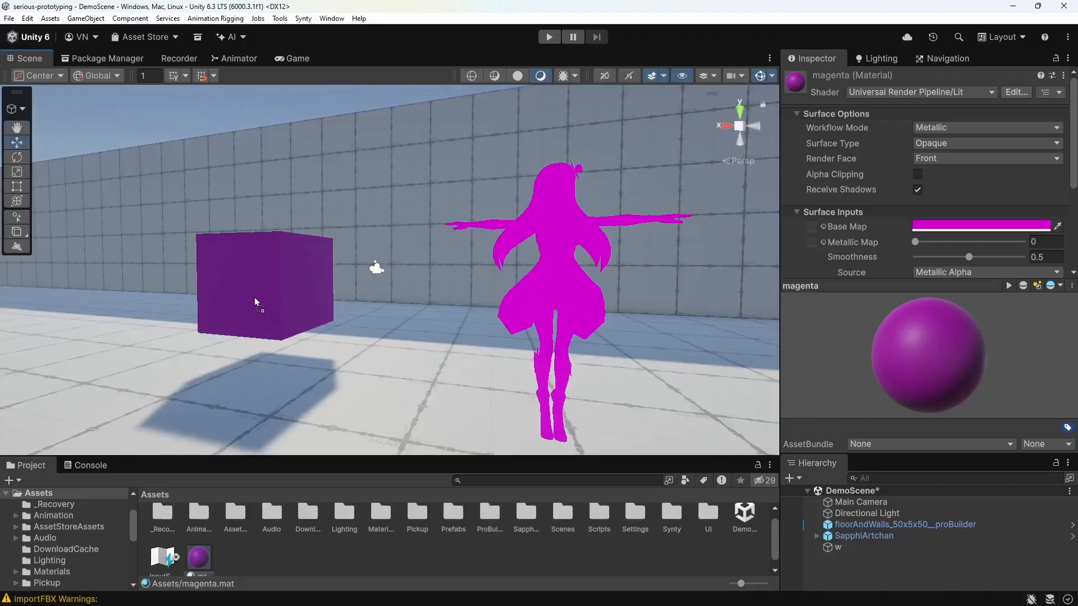
# Step: Compare how light and shading look on the magenta cube and on the character from several angles
pyautogui.press('w')
pyautogui.press('a')
pyautogui.moveTo(252, 313); pyautogui.dragTo(233, 342, button='right')
pyautogui.press('d')
pyautogui.press('w')
pyautogui.press('a')
pyautogui.press('s')
pyautogui.moveTo(399, 346); pyautogui.dragTo(491, 344, button='right')
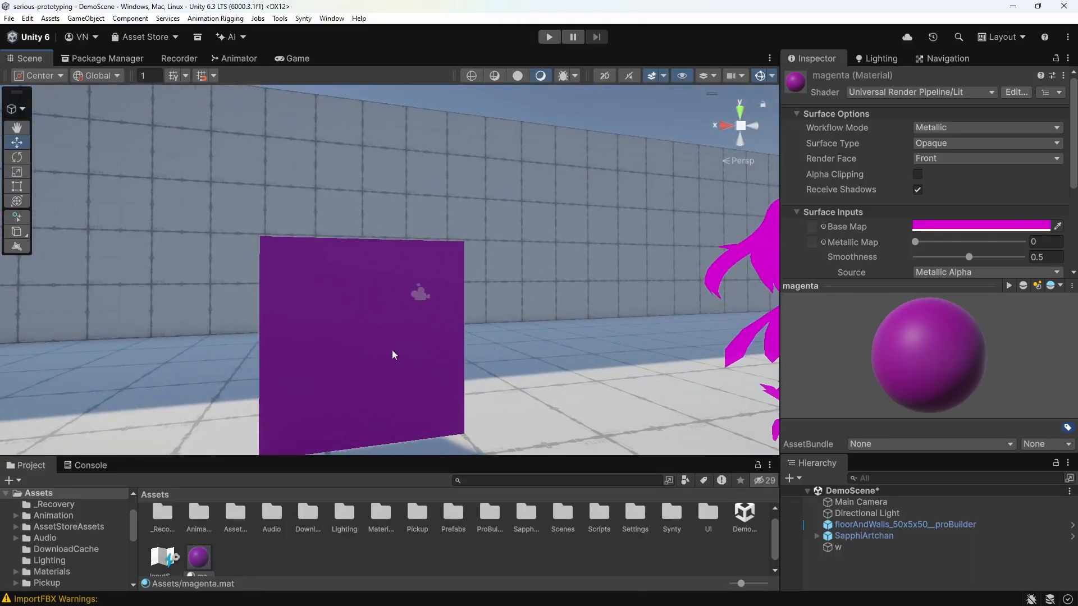
pyautogui.moveTo(392, 355); pyautogui.dragTo(512, 343, button='right')
pyautogui.press('w')
pyautogui.press('d')
pyautogui.press('a')
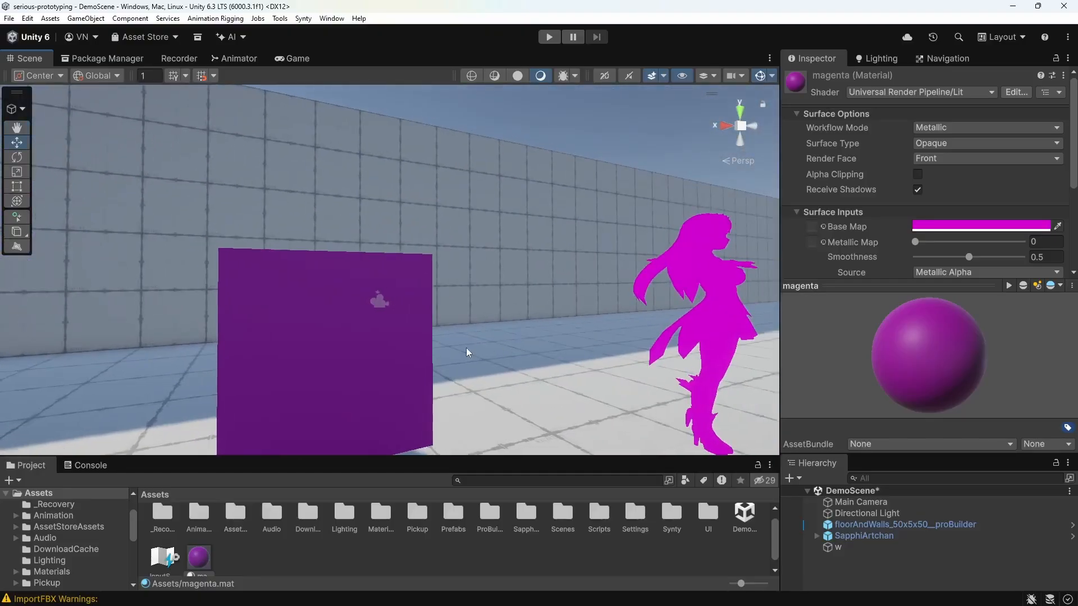
pyautogui.press('d')
pyautogui.moveTo(473, 317); pyautogui.dragTo(494, 242, button='right')
pyautogui.press('w')
pyautogui.press('d')
pyautogui.press('s')
pyautogui.press('d')
pyautogui.press('d')
pyautogui.press('a')
pyautogui.press('s')
pyautogui.press('w')
pyautogui.press('d')
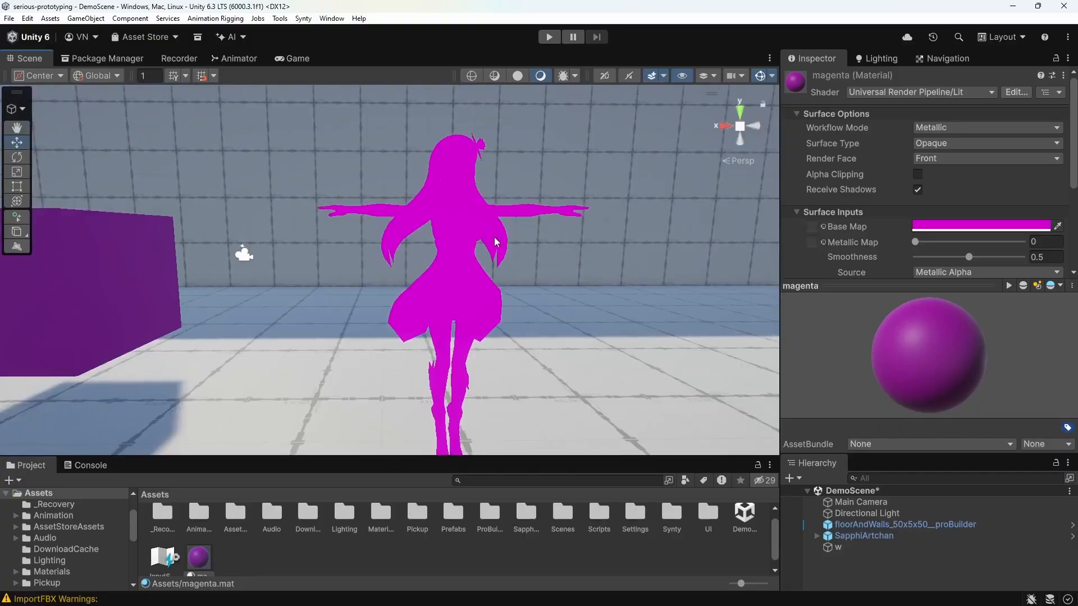
pyautogui.moveTo(414, 270)
pyautogui.mouseDown(button='right')
pyautogui.moveTo(448, 253)
pyautogui.moveTo(405, 261)
pyautogui.mouseUp(button='right')
pyautogui.press('d')
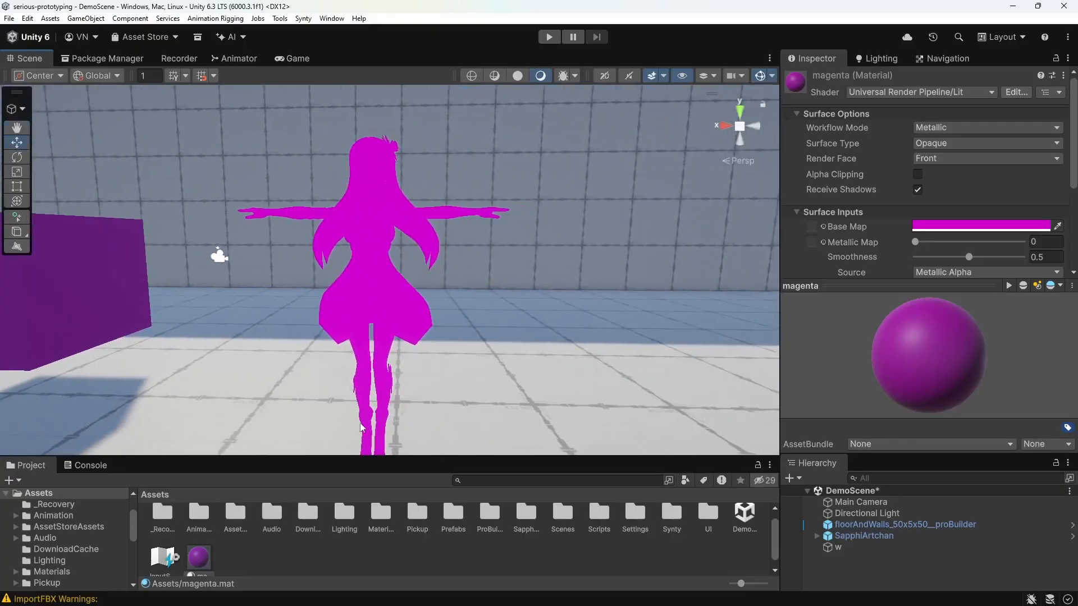
# Step: Select the character, view it from farther back, and switch the root Assets folder's contents to a compact list display
pyautogui.click(368, 205)
pyautogui.press('s')
pyautogui.moveTo(483, 322); pyautogui.dragTo(427, 377, button='right')
pyautogui.moveTo(741, 584); pyautogui.dragTo(686, 583)
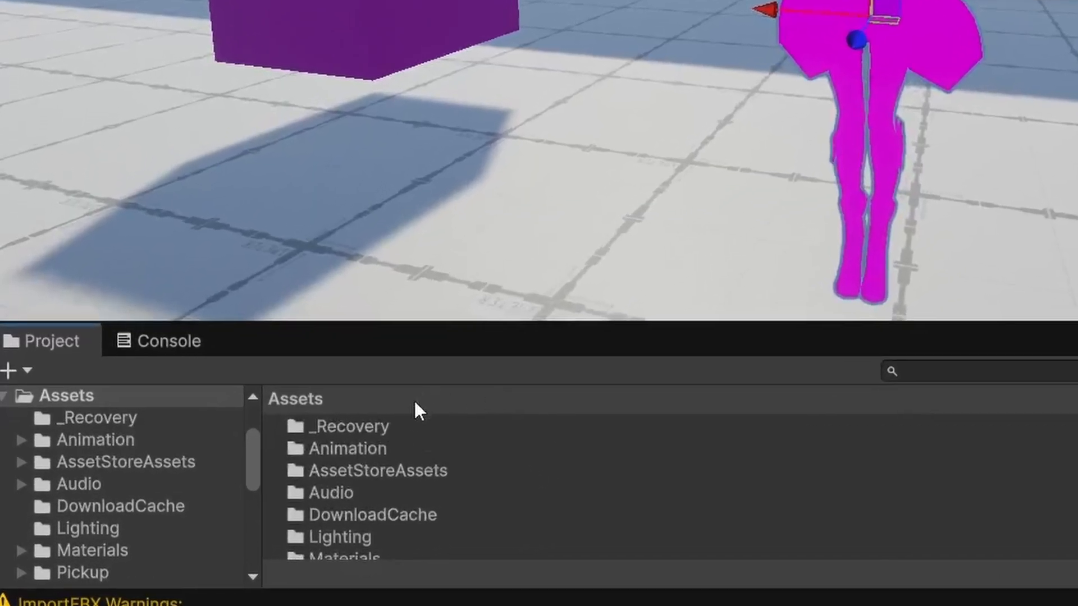
# Step: Open the SapphiArt/SapphiArtchan/OBJ folder and select the SapphiArtchan prefab asset
pyautogui.scroll(-5, 210, 546)
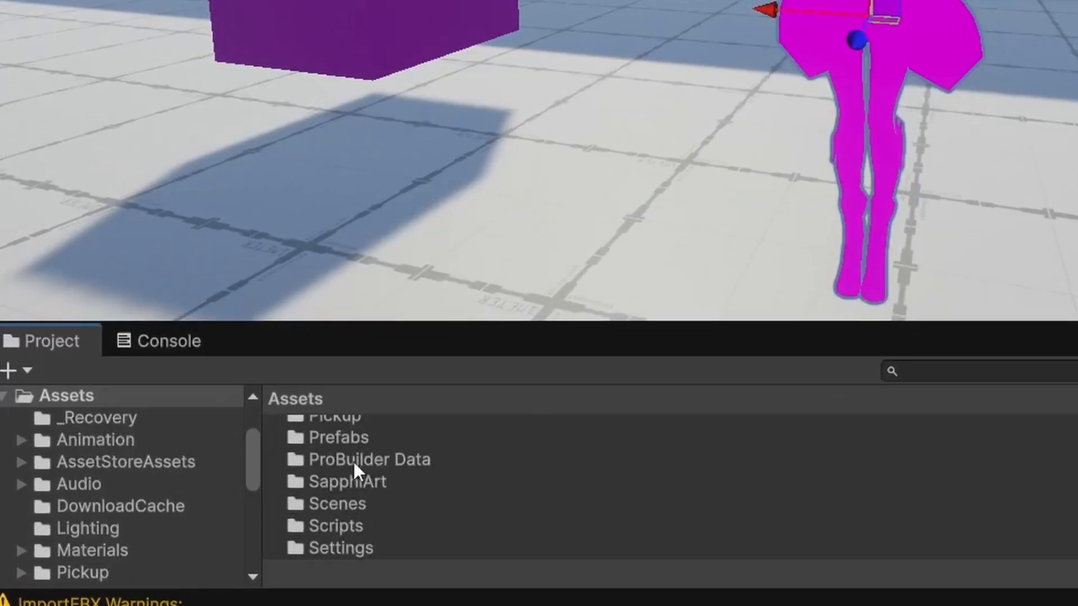
pyautogui.doubleClick(349, 485)
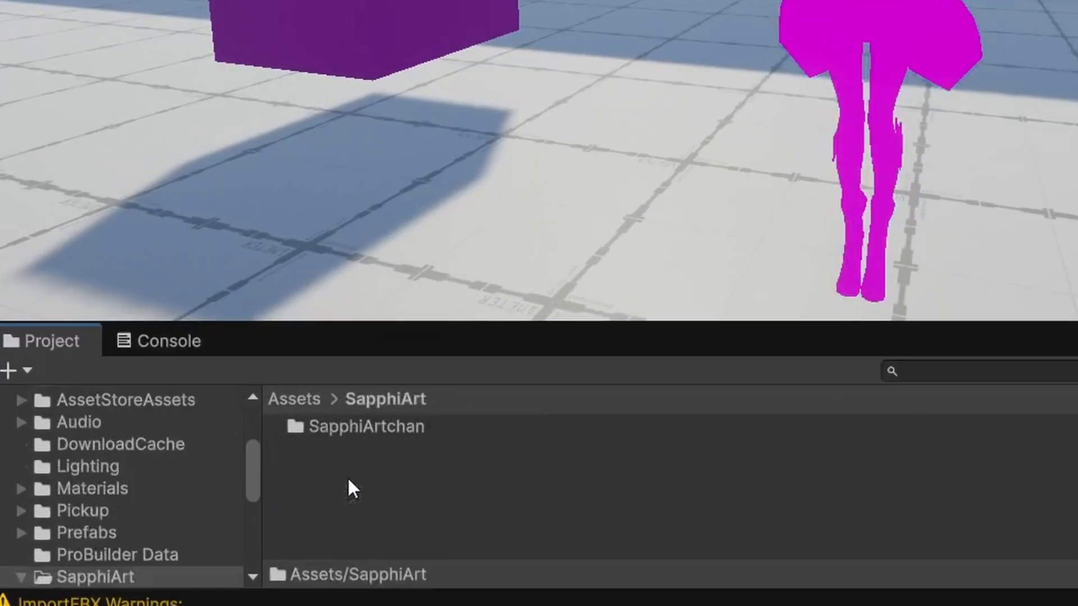
pyautogui.doubleClick(340, 432)
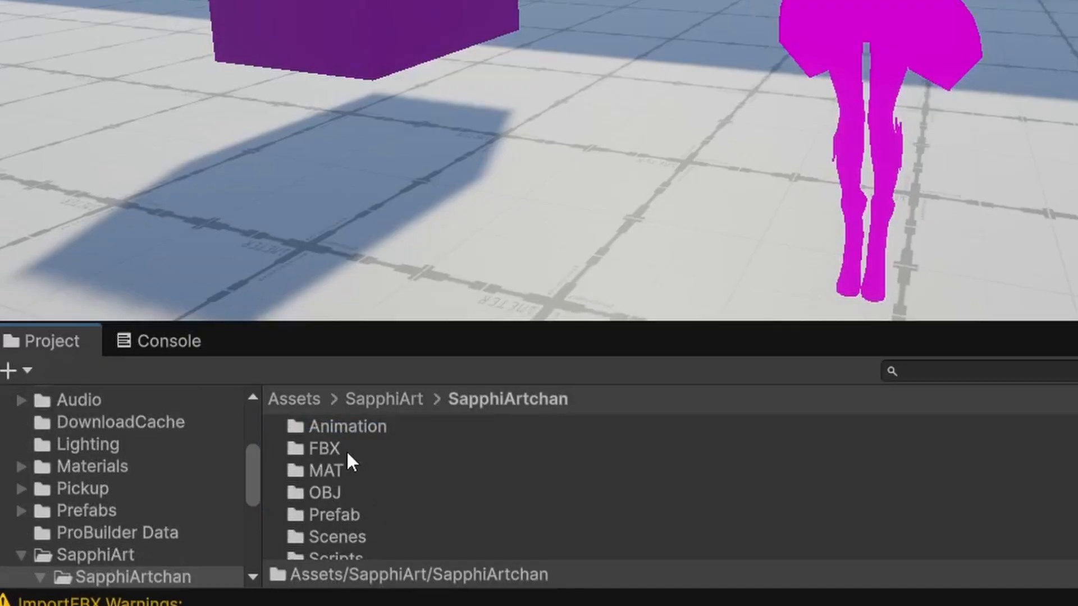
pyautogui.doubleClick(325, 491)
pyautogui.click(374, 471)
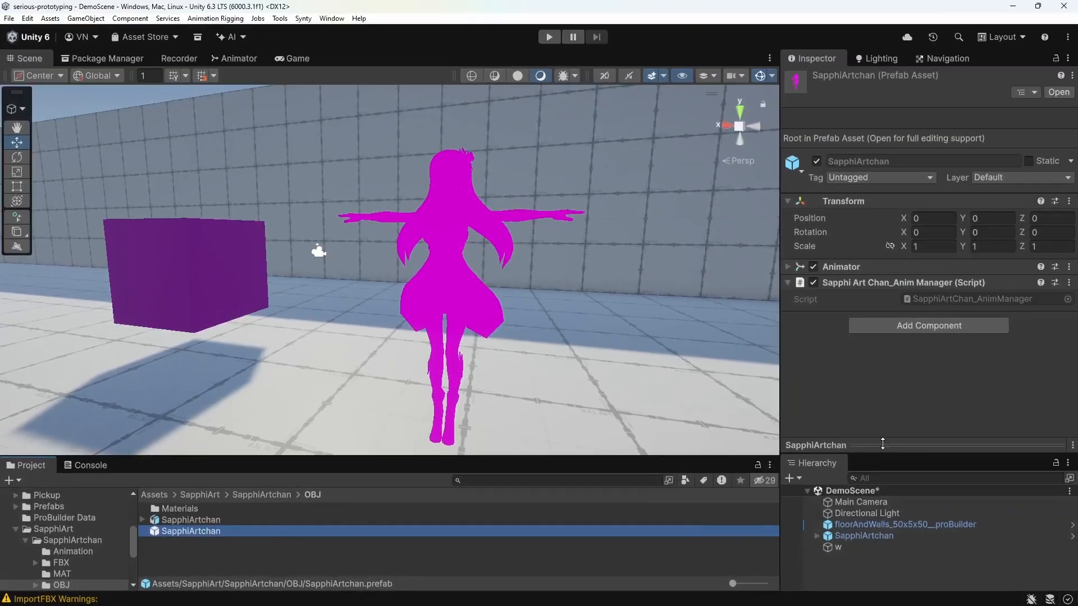
# Step: Enlarge the SapphiArtchan prefab preview, rotate the model in it, and collapse the preview
pyautogui.moveTo(883, 444); pyautogui.dragTo(887, 166)
pyautogui.moveTo(986, 306); pyautogui.dragTo(867, 298)
pyautogui.moveTo(886, 166); pyautogui.dragTo(862, 425)
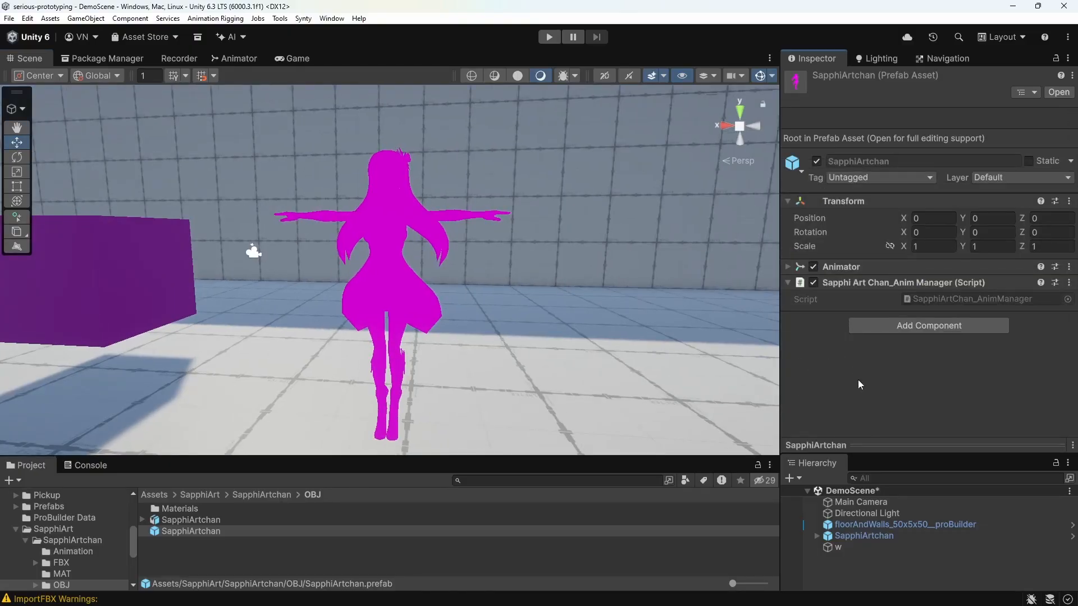
# Step: Examine the prefab in a separate floating preview window, trying to rotate the model from several directions, and close the window
pyautogui.moveTo(875, 445); pyautogui.dragTo(449, 211)
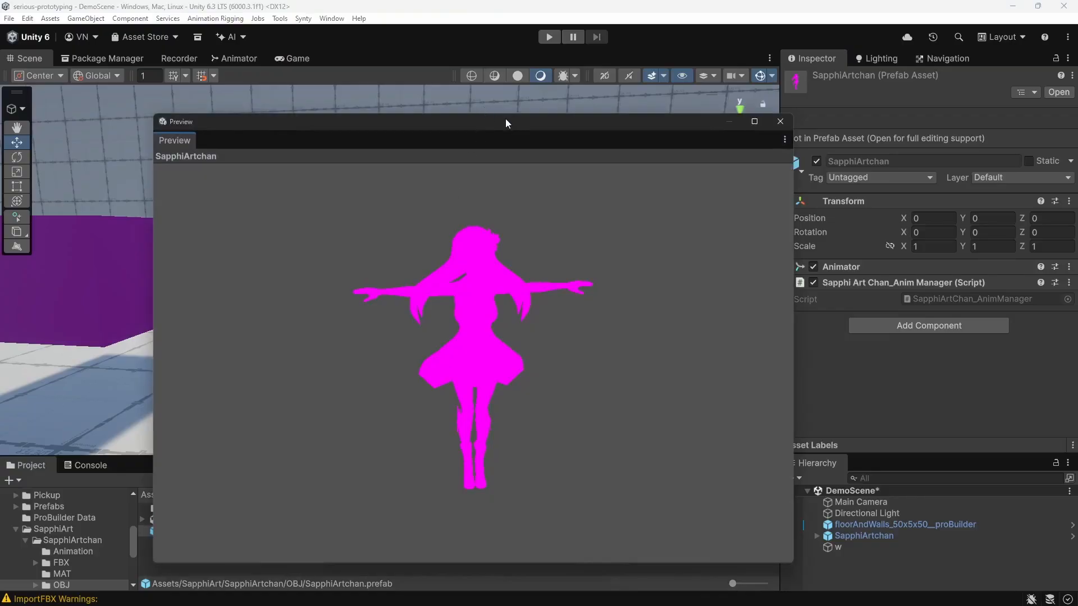
pyautogui.moveTo(505, 119); pyautogui.dragTo(547, 91)
pyautogui.moveTo(505, 196); pyautogui.dragTo(335, 250)
pyautogui.moveTo(577, 354); pyautogui.dragTo(444, 460)
pyautogui.moveTo(516, 288); pyautogui.dragTo(510, 205)
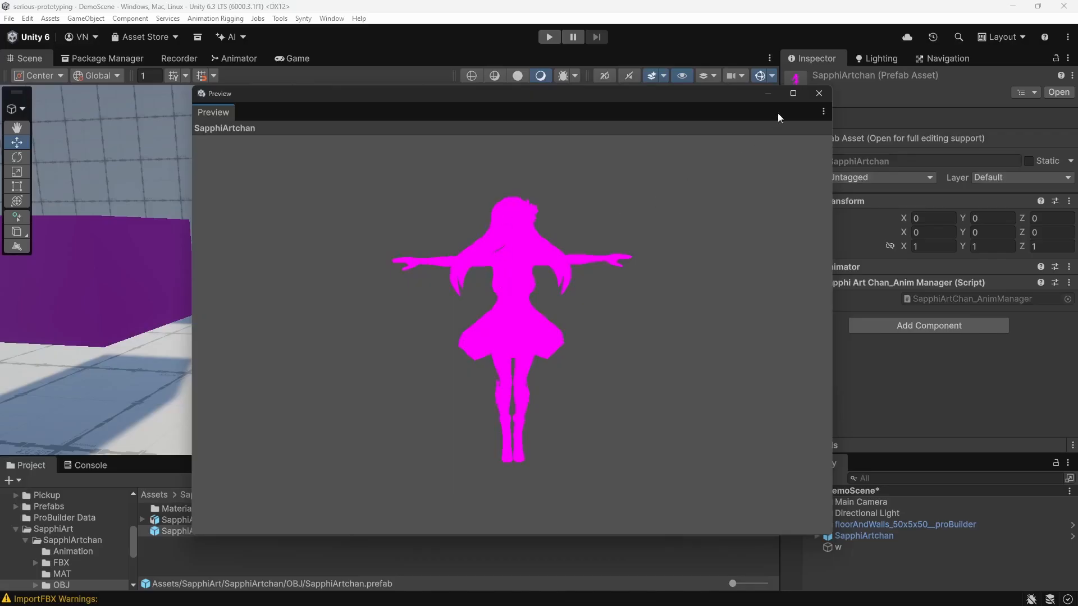
pyautogui.click(818, 93)
# Step: Open the MAT folder inside SapphiArtchan and inspect the shader assigned to the Sapphi_chequer_c_MAT material
pyautogui.click(407, 263)
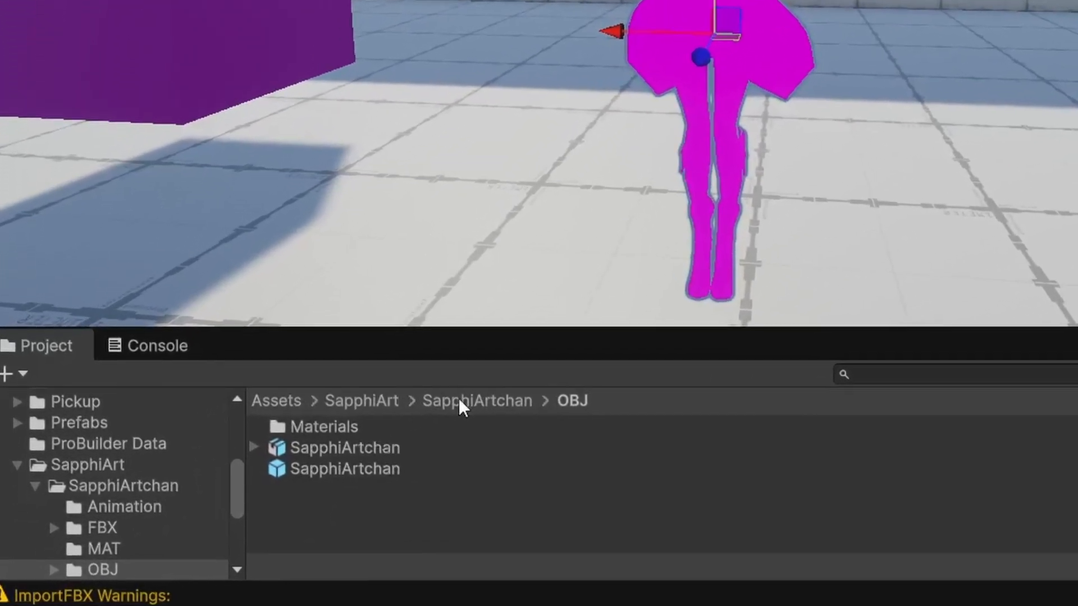
pyautogui.click(250, 494)
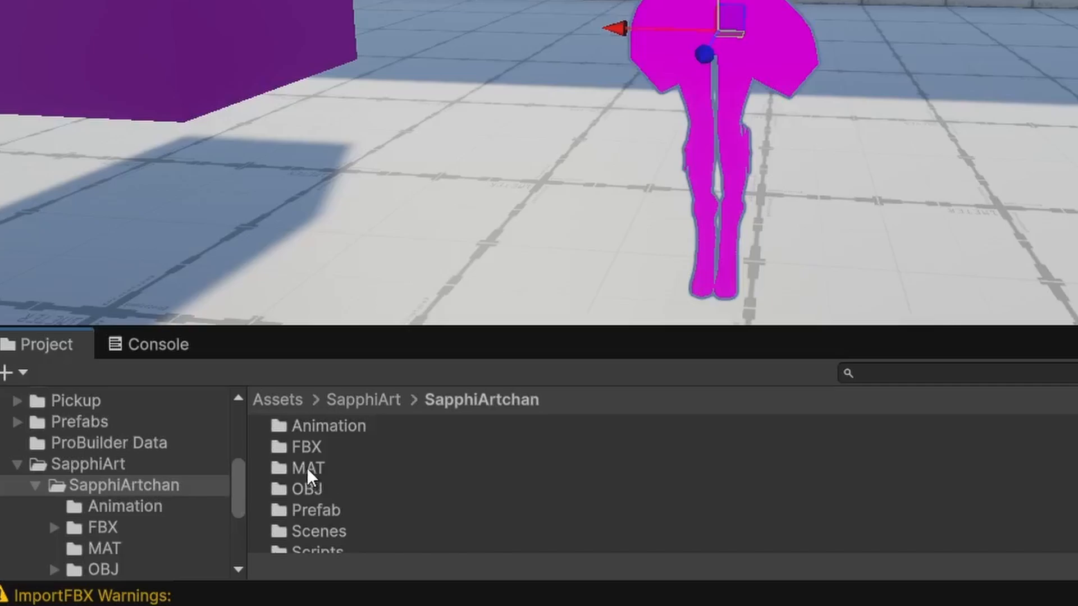
pyautogui.doubleClick(308, 489)
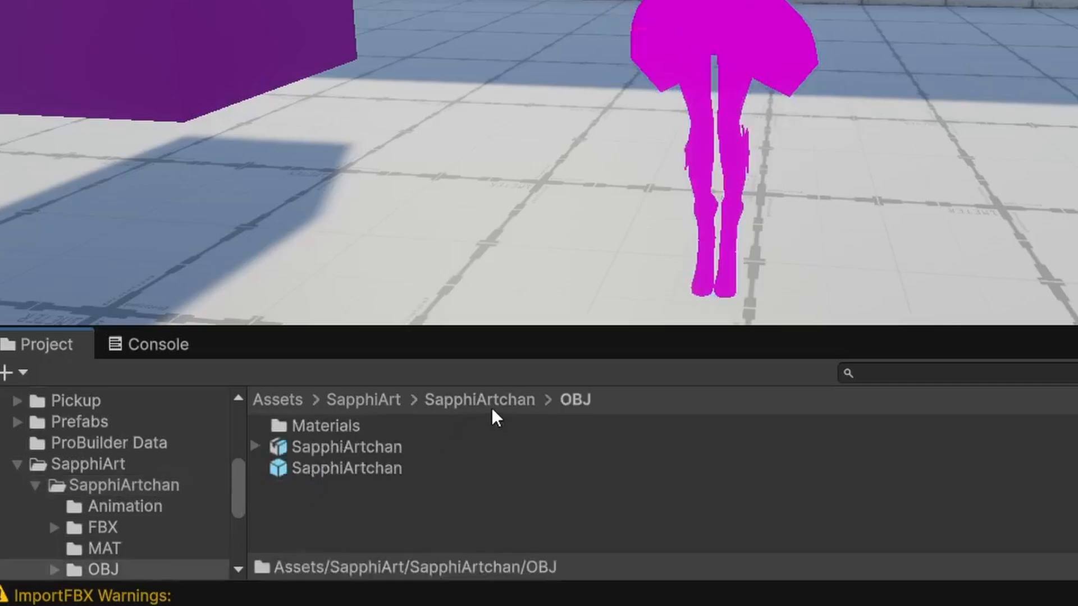
pyautogui.click(491, 399)
pyautogui.doubleClick(312, 468)
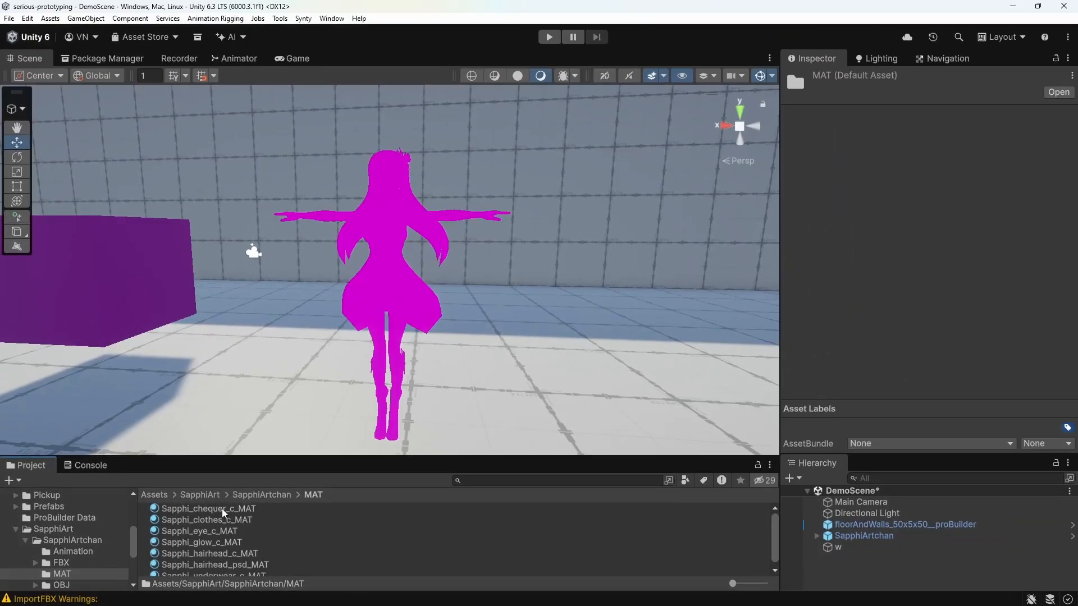
pyautogui.click(224, 509)
pyautogui.moveTo(421, 338); pyautogui.dragTo(164, 312, button='right')
pyautogui.moveTo(415, 324); pyautogui.dragTo(375, 323, button='right')
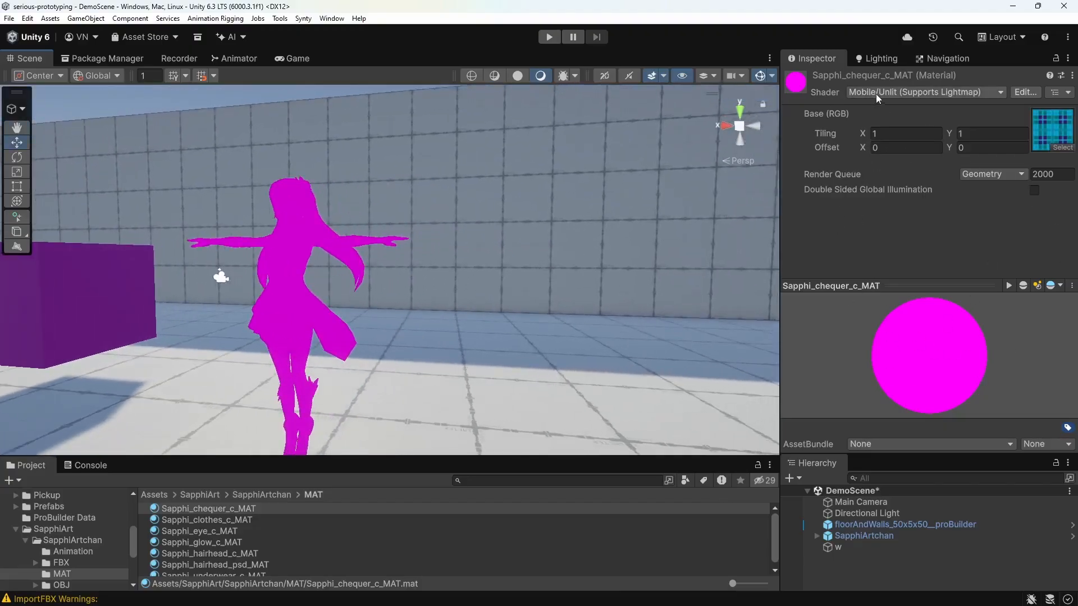
# Step: Select the cube w and locate the material assigned to its Mesh Renderer in the project assets
pyautogui.moveTo(447, 314); pyautogui.dragTo(167, 312, button='right')
pyautogui.click(167, 312)
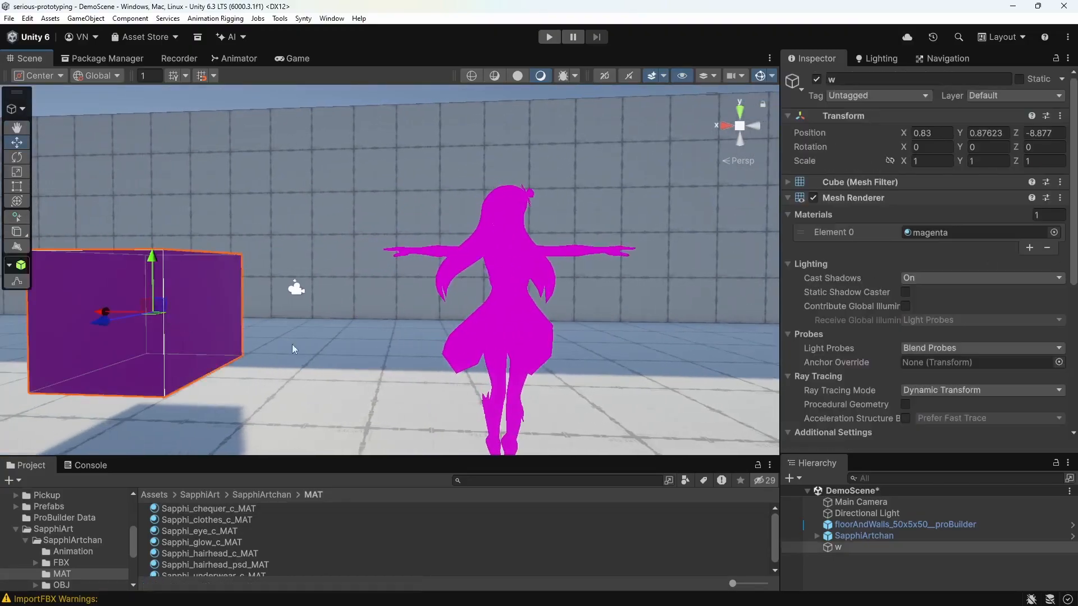
pyautogui.moveTo(292, 344); pyautogui.dragTo(403, 302, button='right')
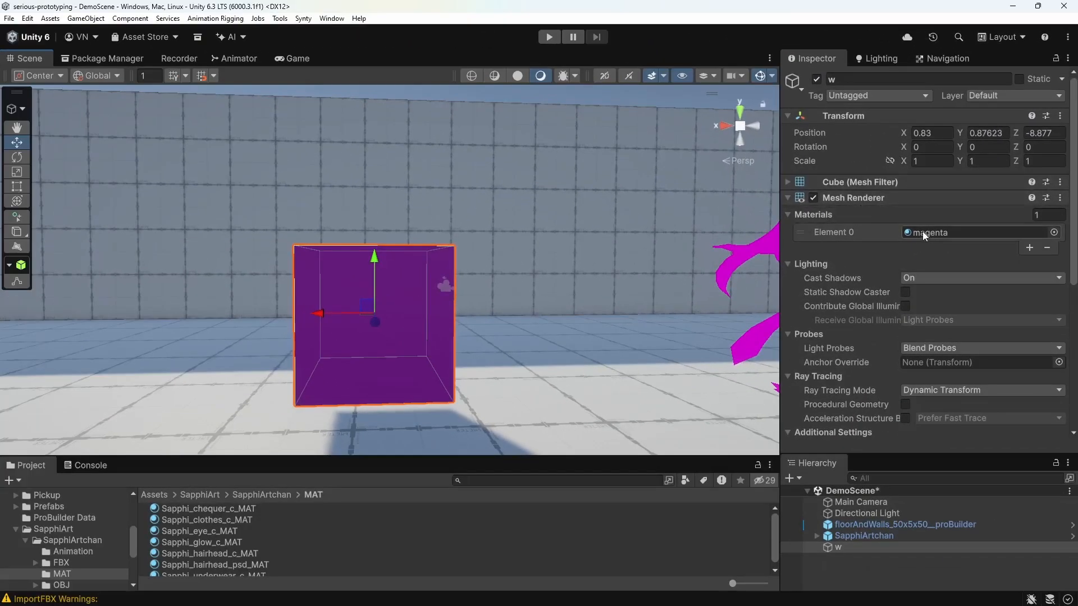
pyautogui.click(922, 231)
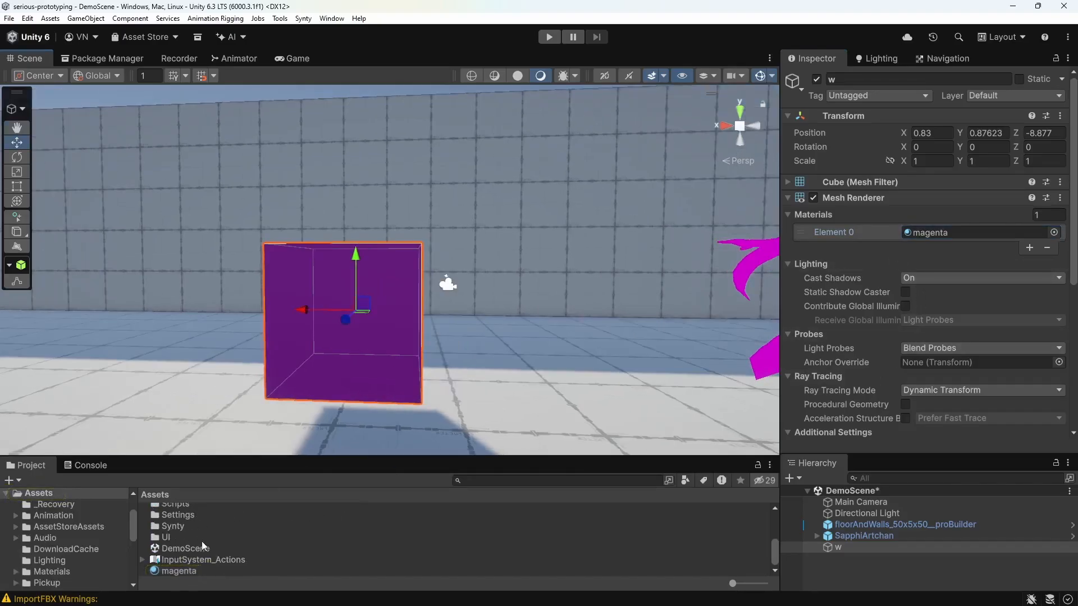
pyautogui.scroll(2, 201, 541)
pyautogui.doubleClick(178, 525)
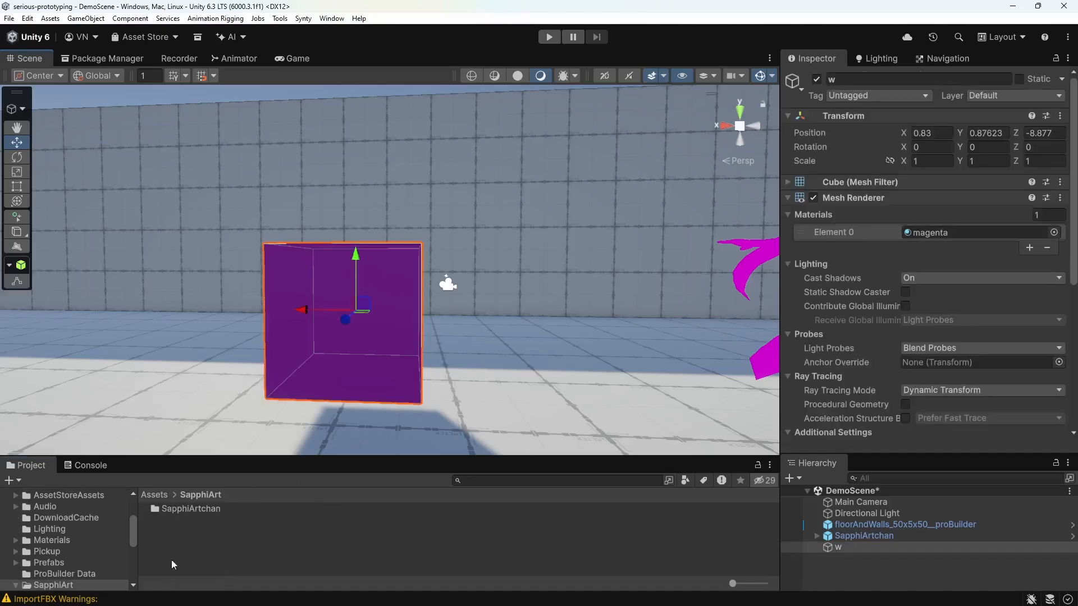
pyautogui.click(925, 232)
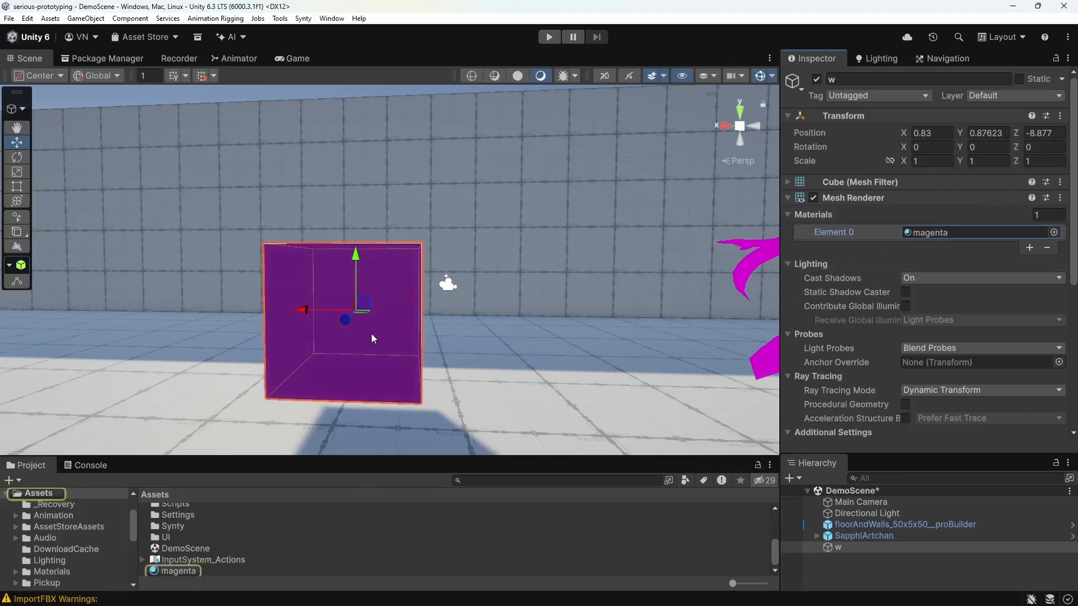
pyautogui.keyDown('alt'); pyautogui.moveTo(416, 354); pyautogui.dragTo(551, 344); pyautogui.keyUp('alt')
pyautogui.press('s')
pyautogui.click(916, 234)
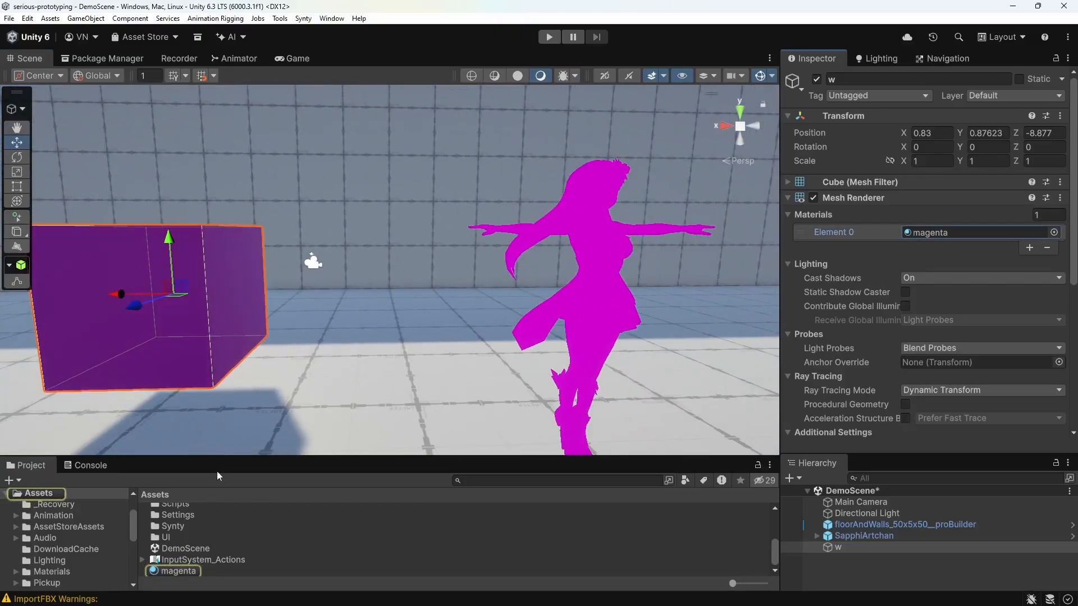
# Step: Select the character's collar tile and front hair meshes to check which materials and shaders they use
pyautogui.moveTo(446, 272); pyautogui.dragTo(414, 282, button='right')
pyautogui.click(414, 281)
pyautogui.click(418, 283)
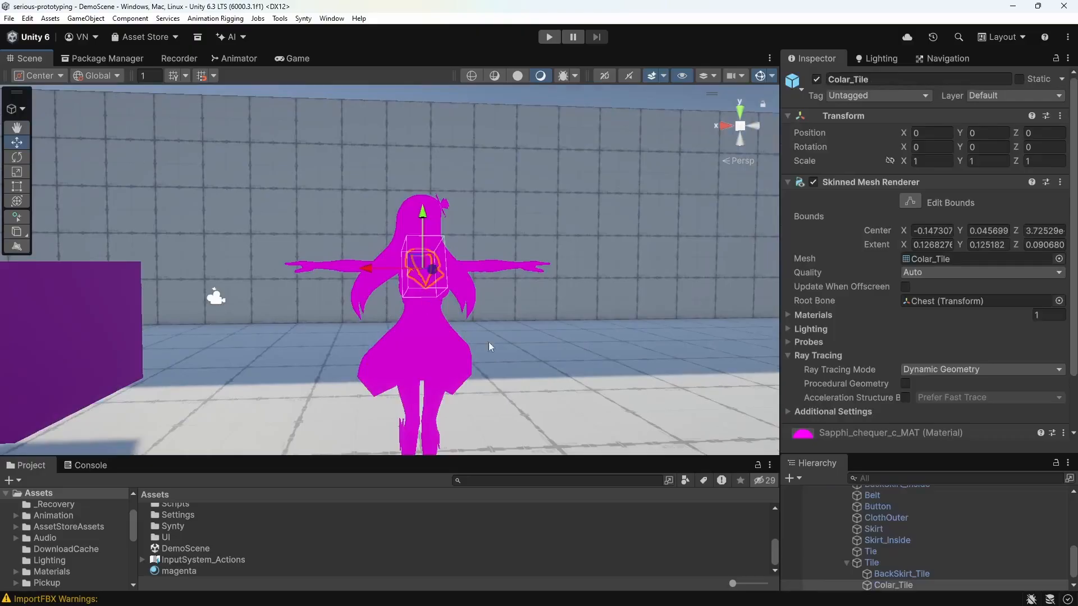
pyautogui.keyDown('alt'); pyautogui.moveTo(419, 284); pyautogui.dragTo(424, 345); pyautogui.keyUp('alt')
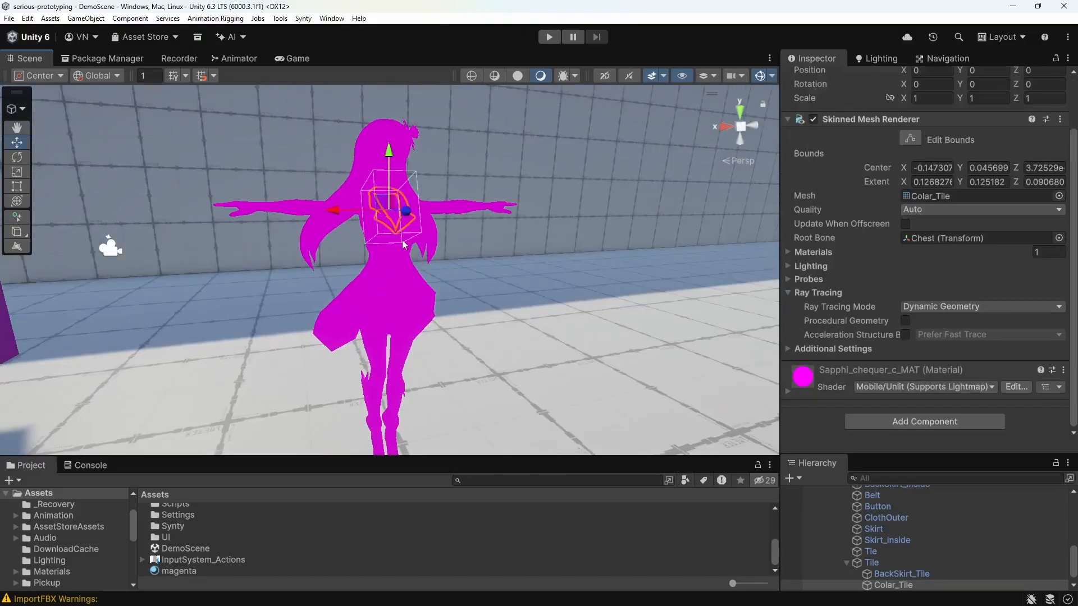
pyautogui.click(371, 150)
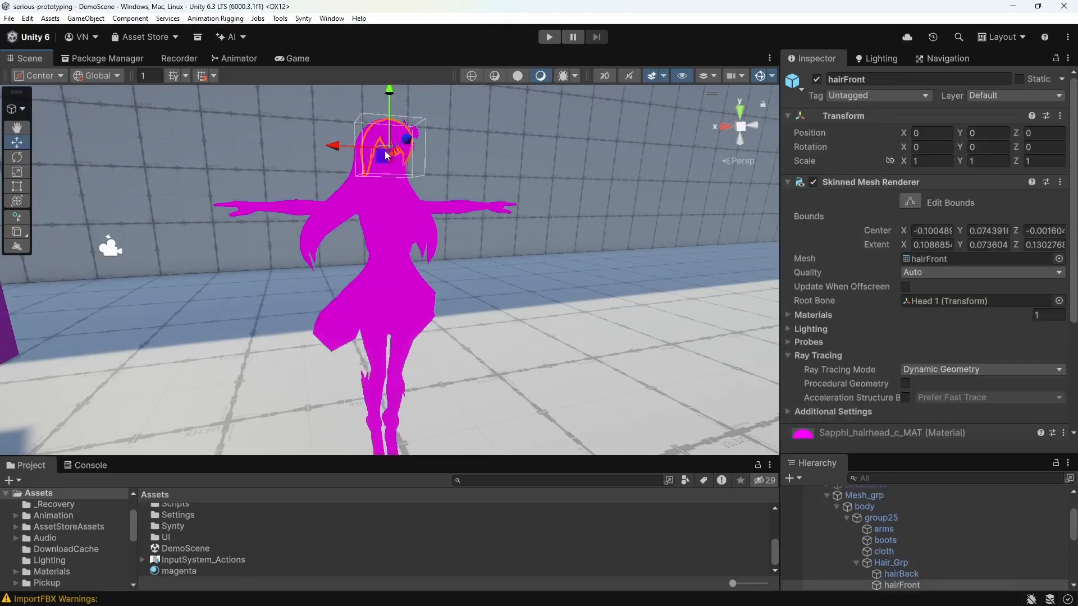
# Step: Select the character's arms mesh and expand the properties of its Sapphi_clothes_c_MAT material
pyautogui.click(288, 213)
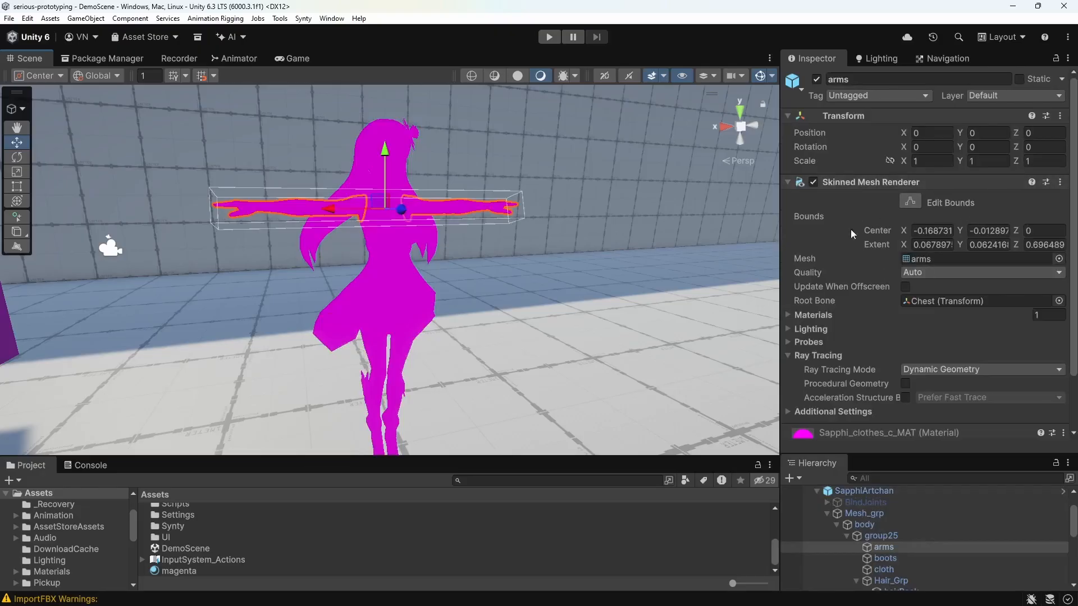
pyautogui.scroll(-3, 810, 236)
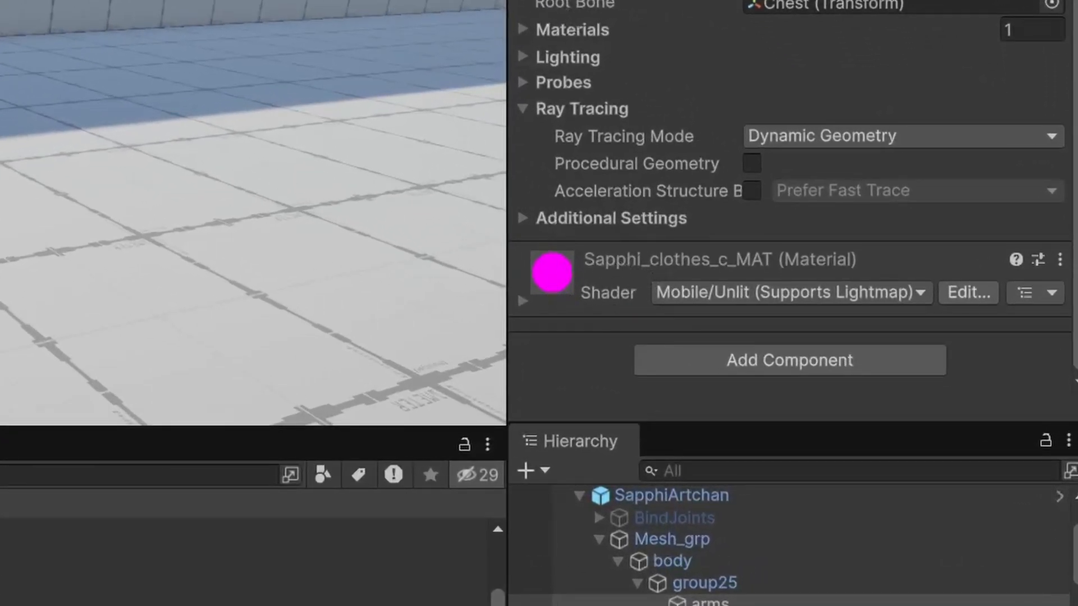
pyautogui.moveTo(253, 224); pyautogui.dragTo(185, 185, button='right')
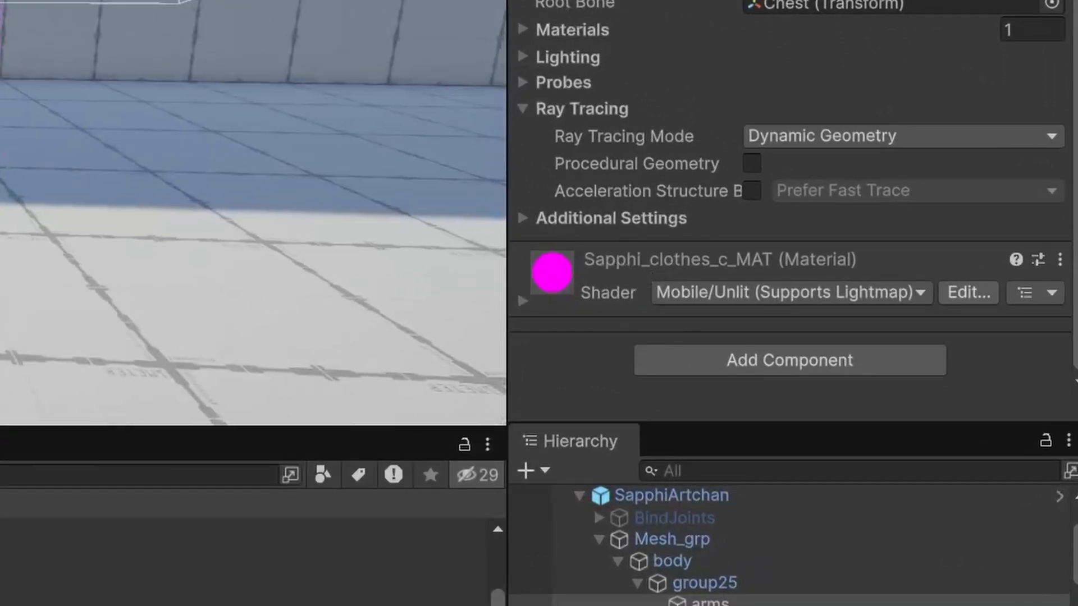
pyautogui.click(521, 299)
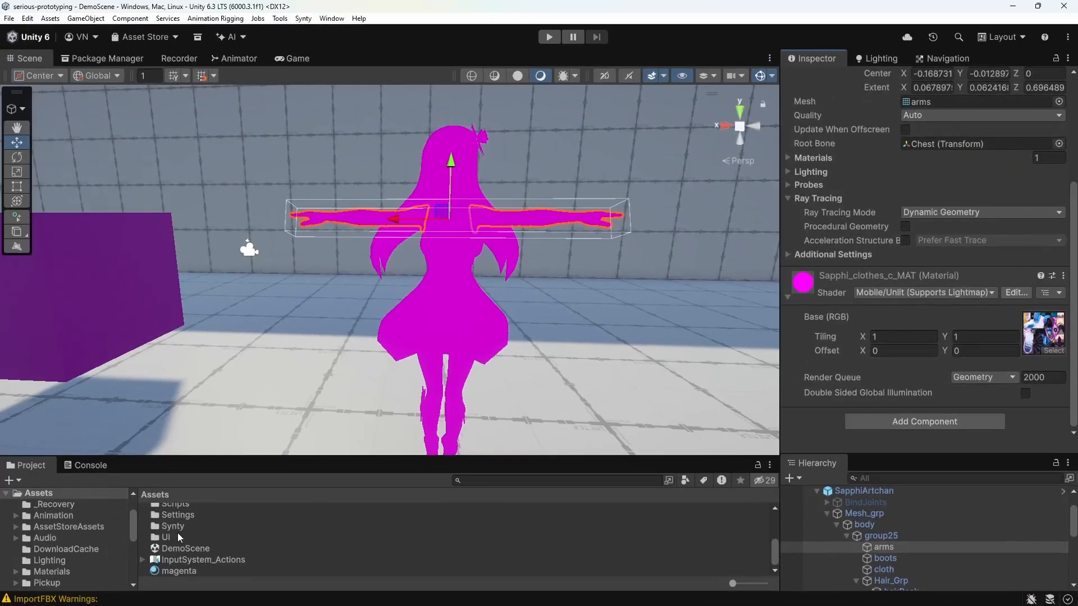
# Step: Open the SapphiArt/SapphiArtchan/MAT folder and select the Sapphi_chequer_c_MAT material
pyautogui.doubleClick(178, 524)
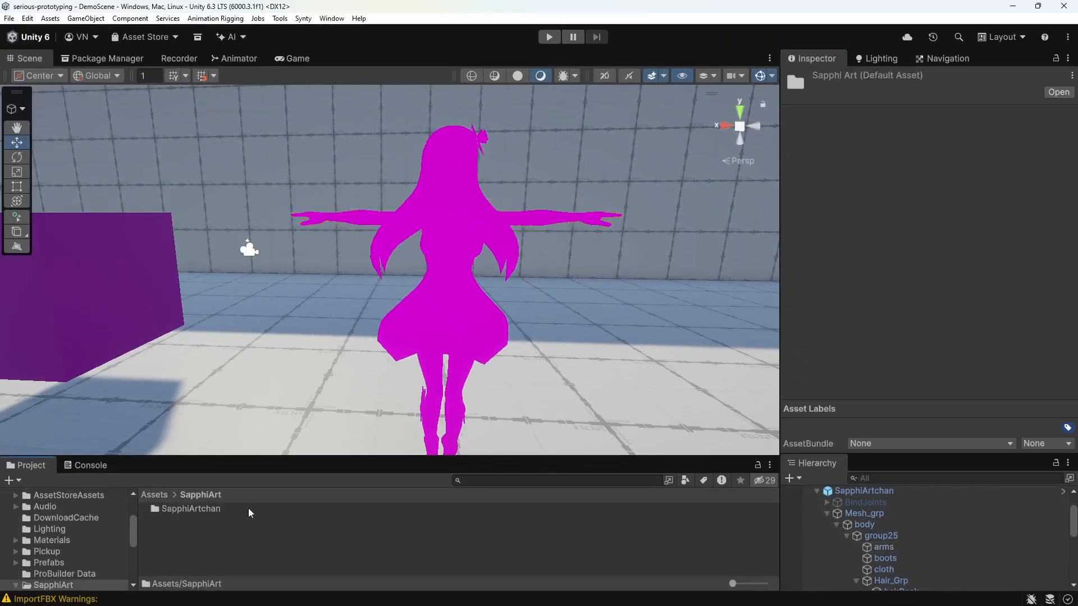
pyautogui.doubleClick(192, 507)
pyautogui.doubleClick(169, 531)
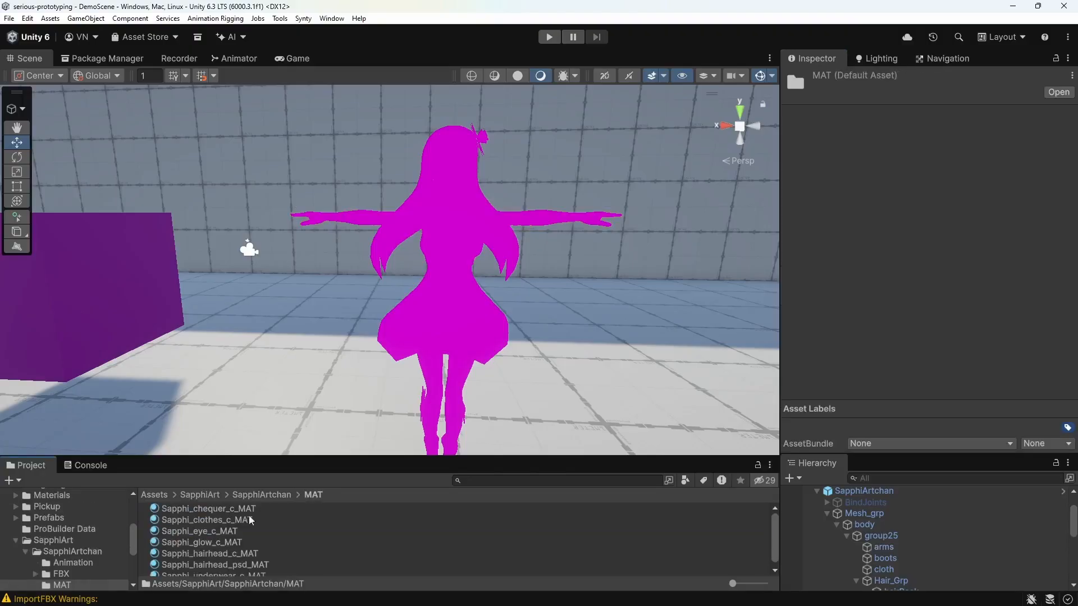
pyautogui.click(207, 509)
pyautogui.moveTo(576, 303); pyautogui.dragTo(635, 269, button='right')
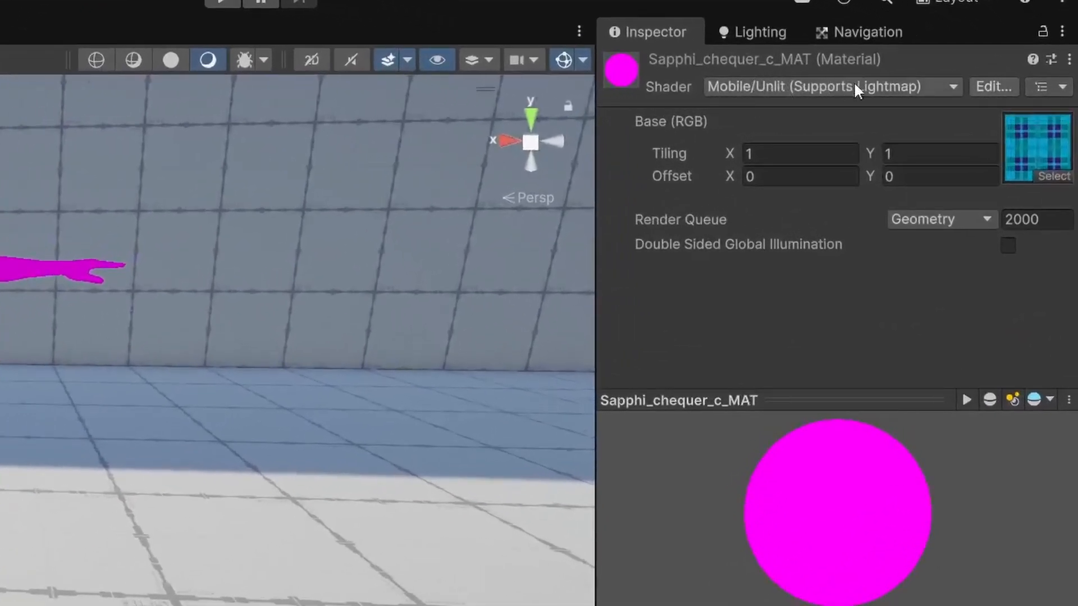
# Step: Browse the Mobile and Universal Render Pipeline shader categories available for Sapphi_chequer_c_MAT, and close the list without choosing one
pyautogui.click(837, 85)
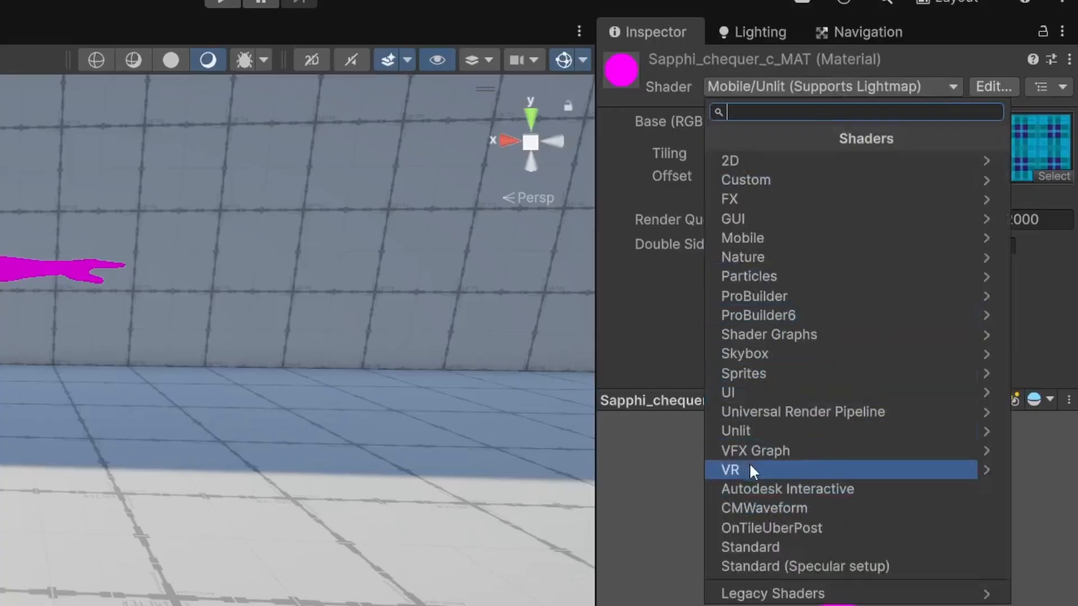
pyautogui.click(949, 84)
pyautogui.click(786, 89)
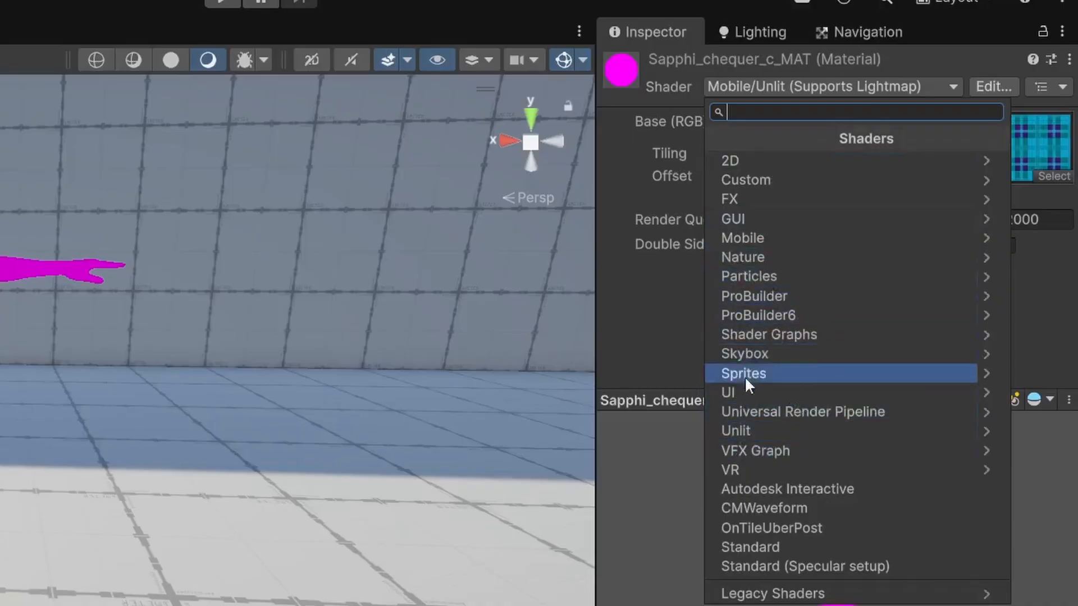
pyautogui.click(740, 236)
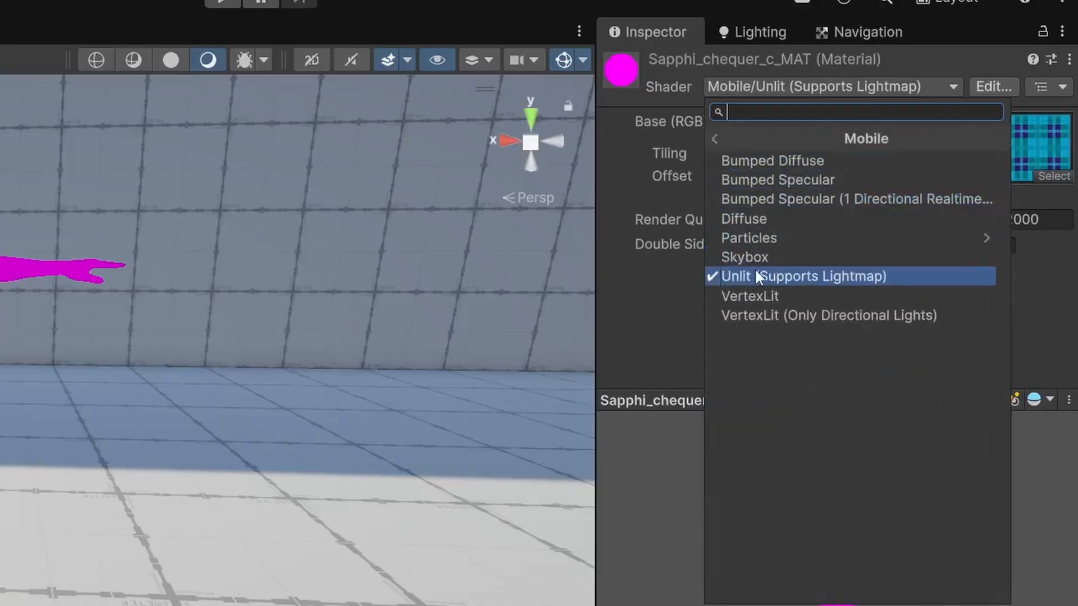
pyautogui.click(715, 139)
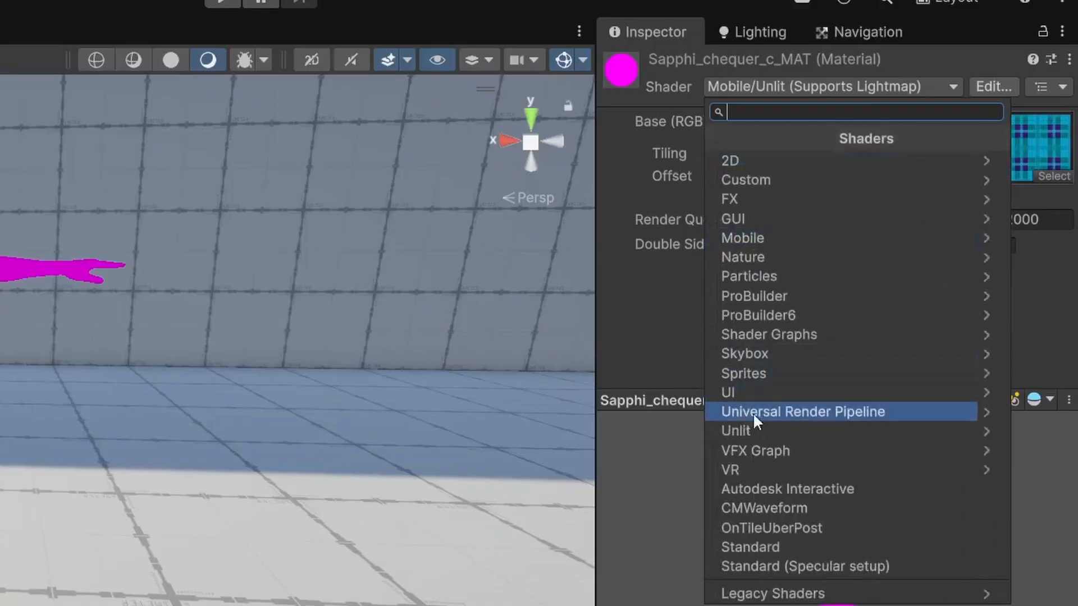
pyautogui.click(812, 411)
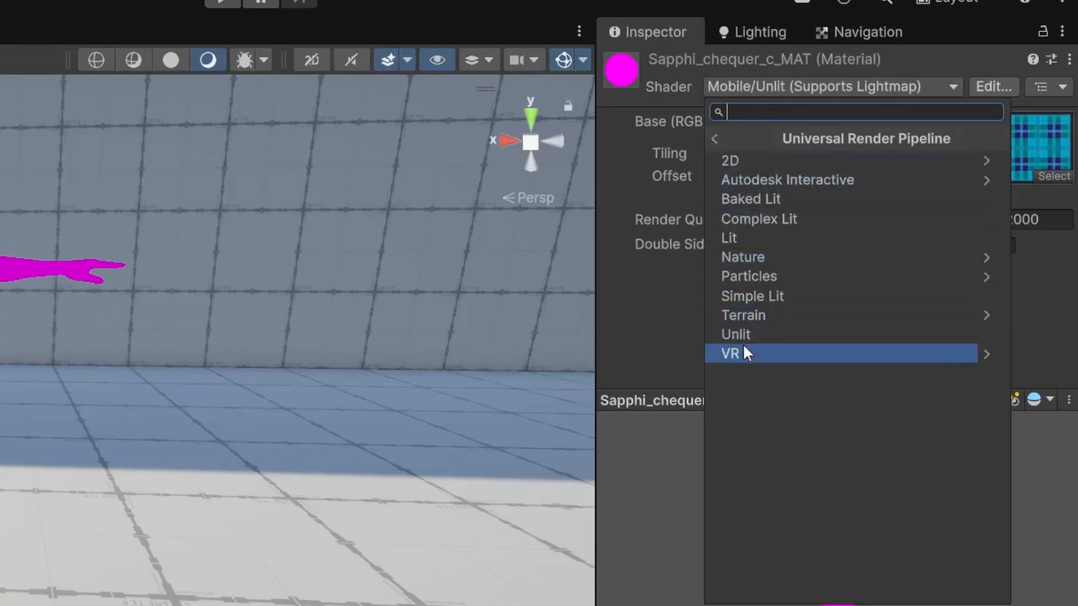
pyautogui.click(918, 44)
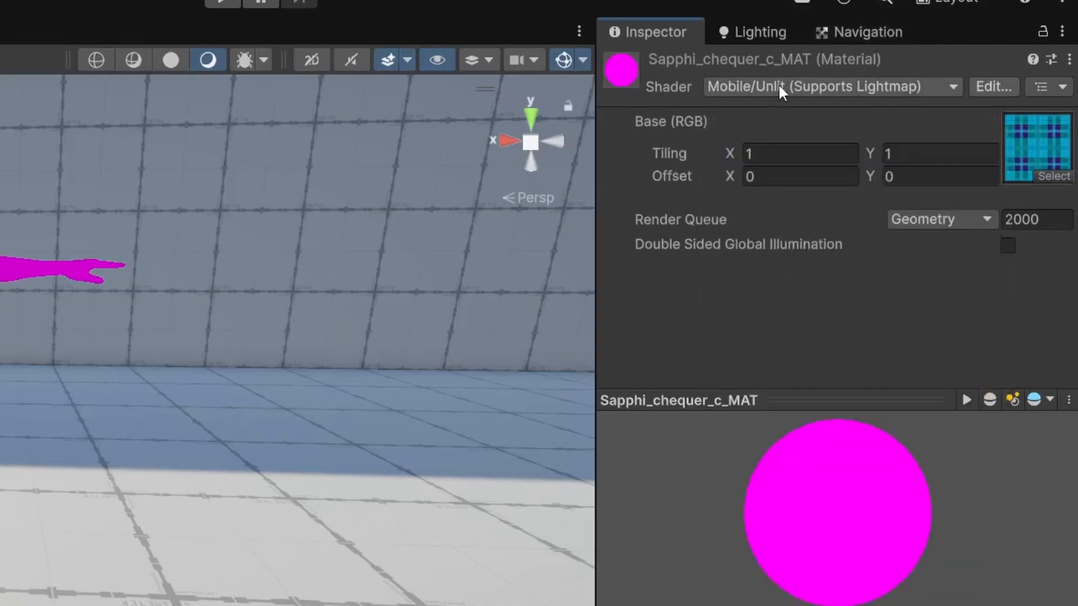
# Step: Browse the Universal Render Pipeline shaders offered for Sapphi_chequer_c_MAT, closing the list without choosing one
pyautogui.click(778, 85)
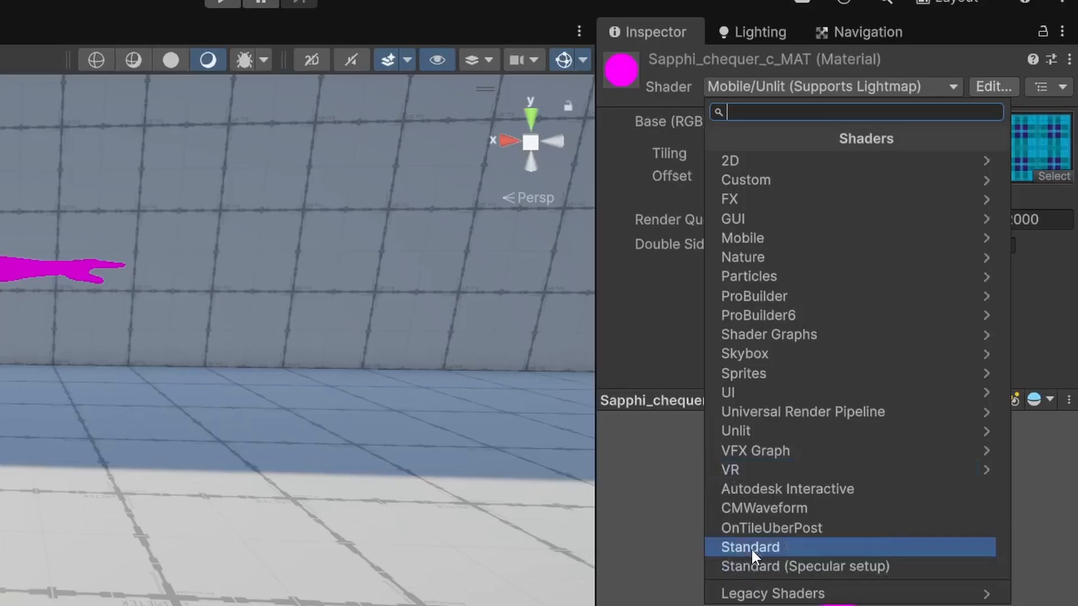
pyautogui.click(773, 412)
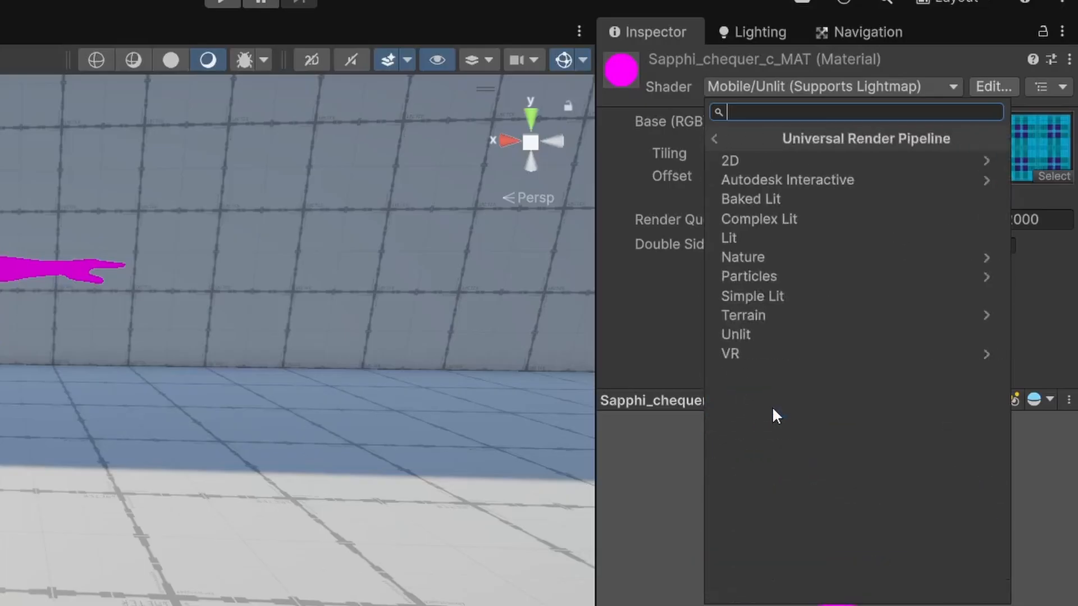
pyautogui.click(931, 54)
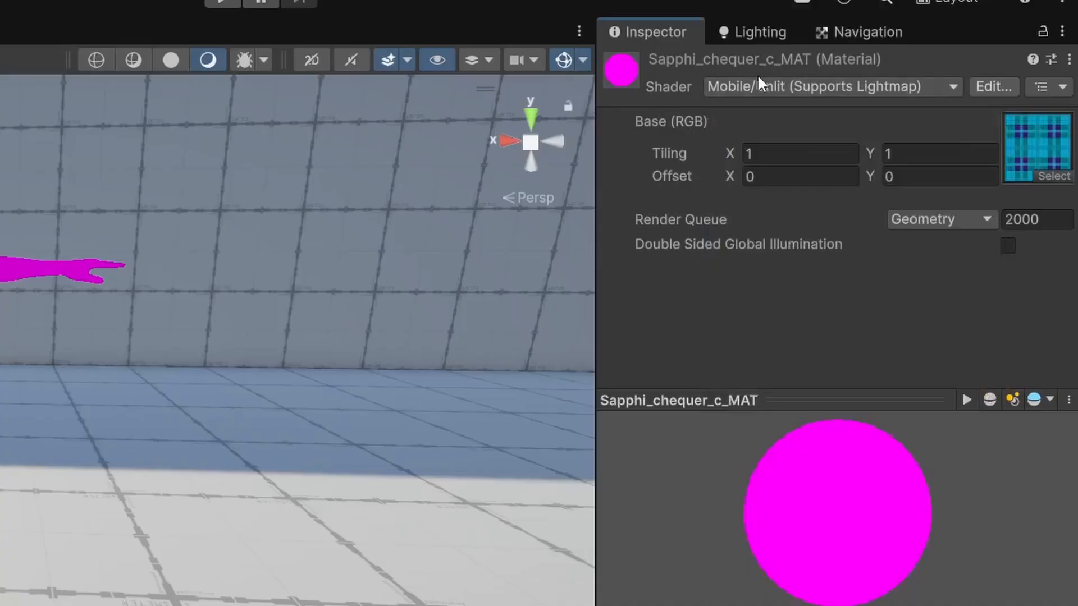
pyautogui.click(790, 81)
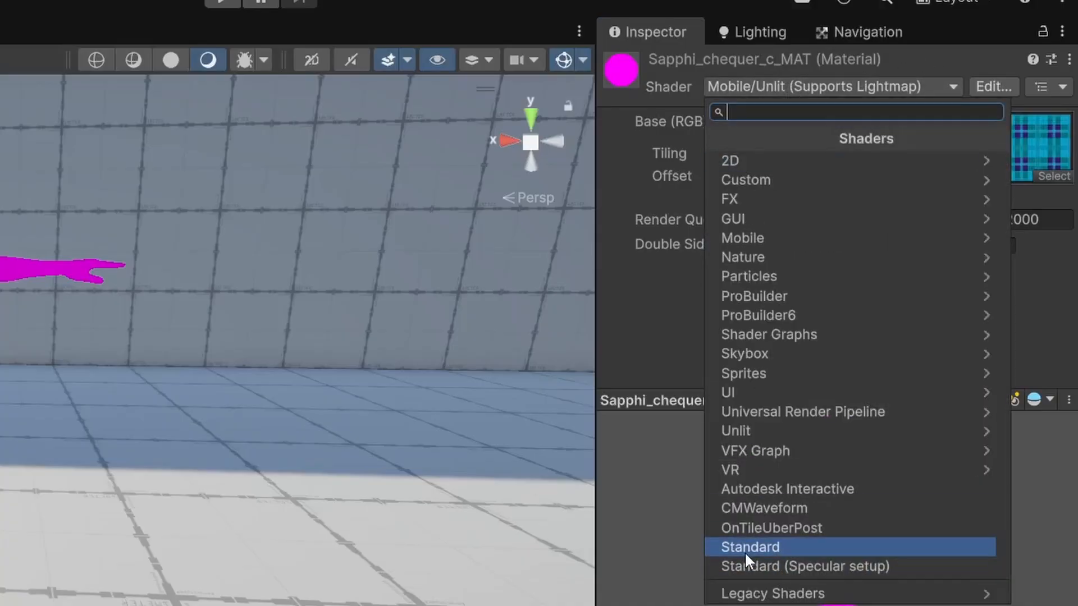
pyautogui.click(764, 411)
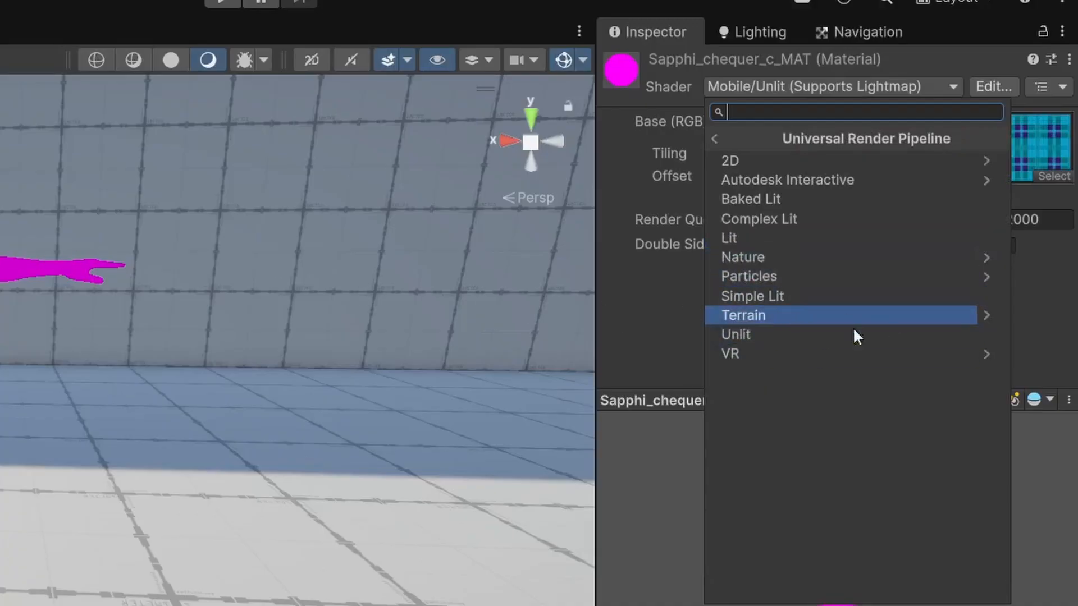
pyautogui.click(899, 56)
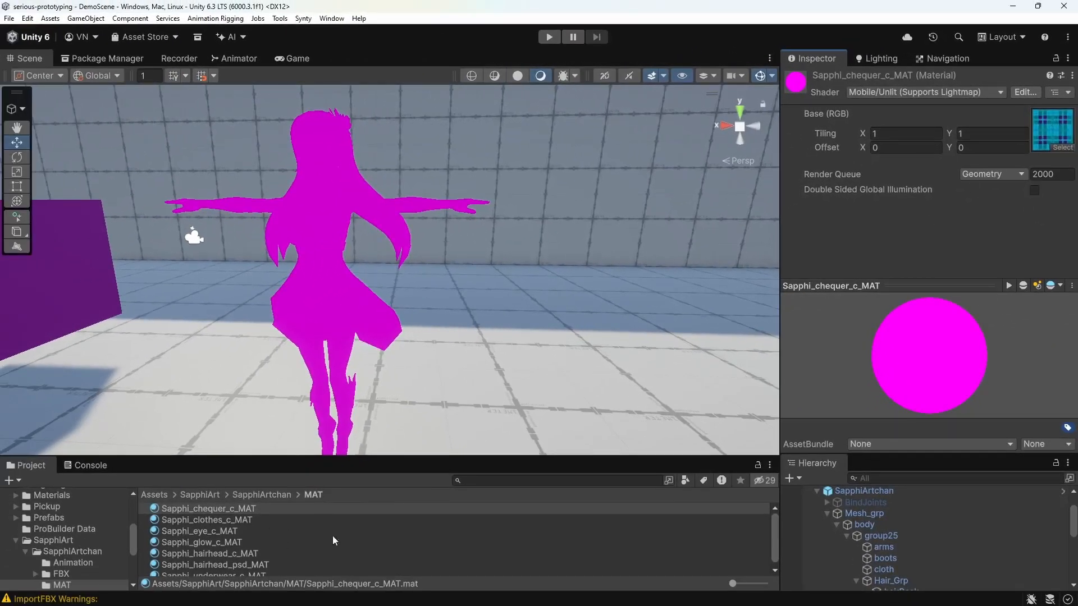
# Step: Locate Sapphi_chequer_c_MAT's base texture in the project and change the material's shader to Universal Render Pipeline/Lit
pyautogui.click(1054, 131)
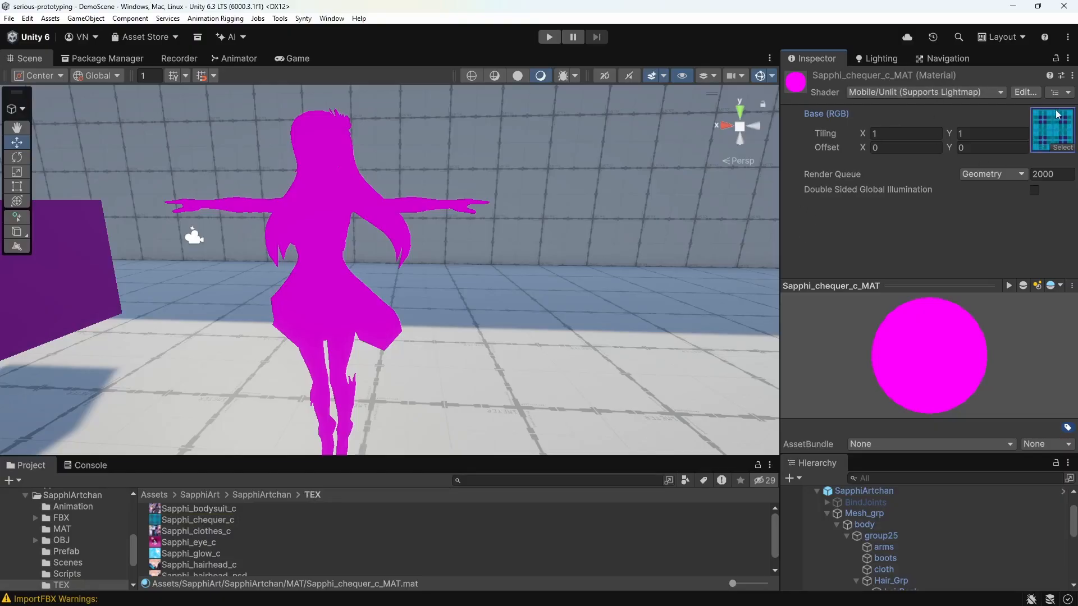
pyautogui.click(943, 94)
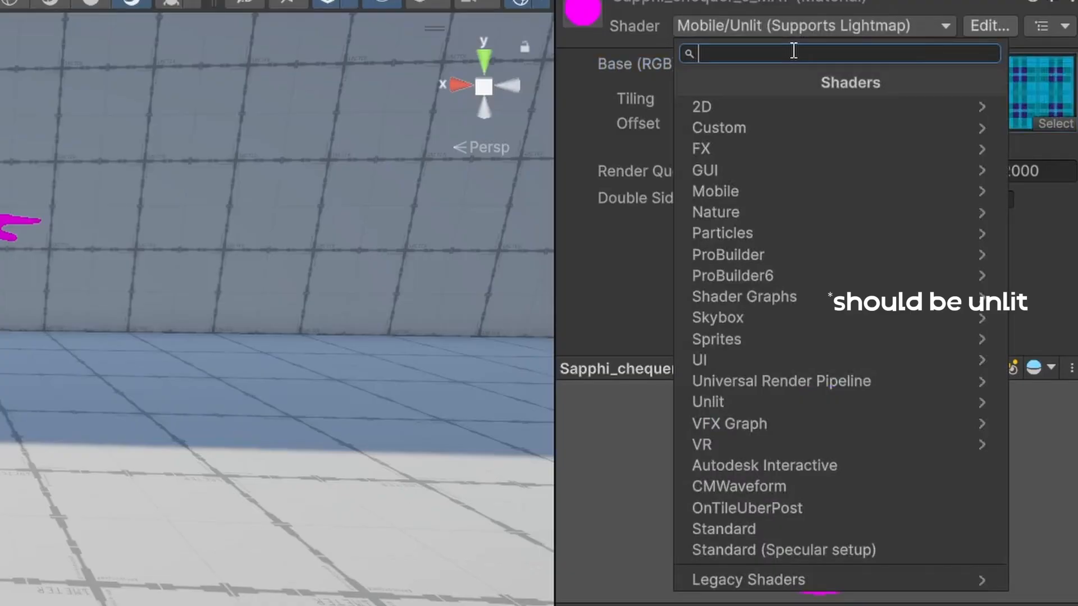
pyautogui.write('lit')
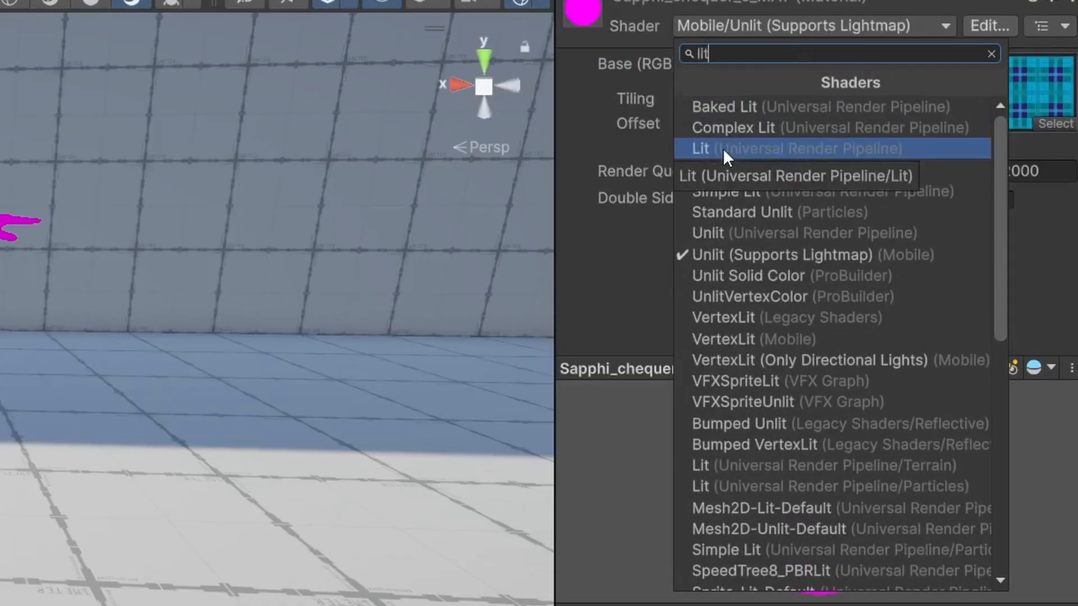
pyautogui.press('BackSpace')
pyautogui.press('BackSpace')
pyautogui.press('BackSpace')
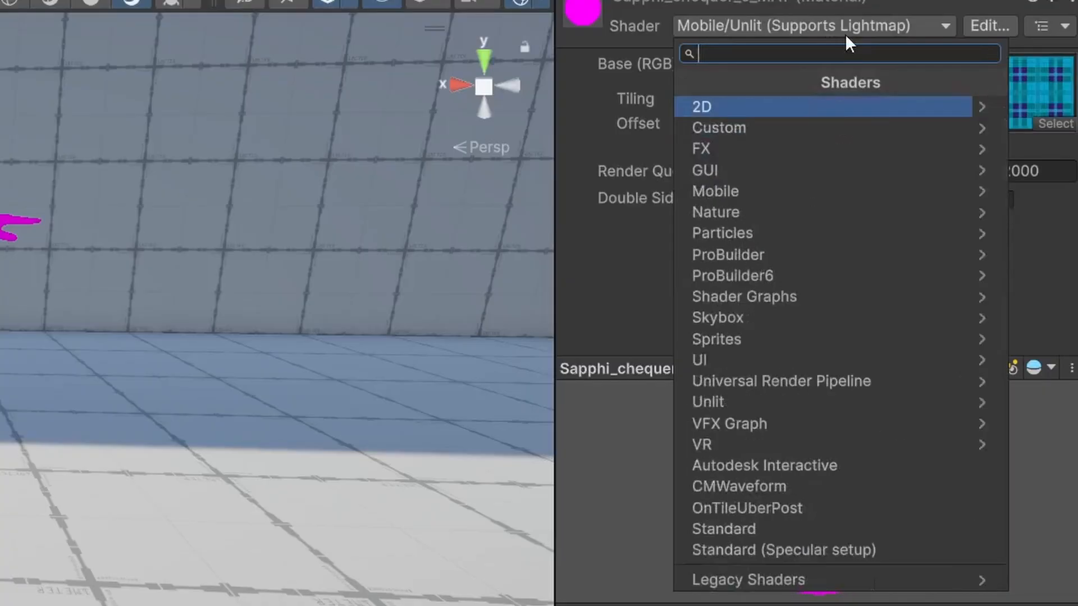
pyautogui.click(749, 383)
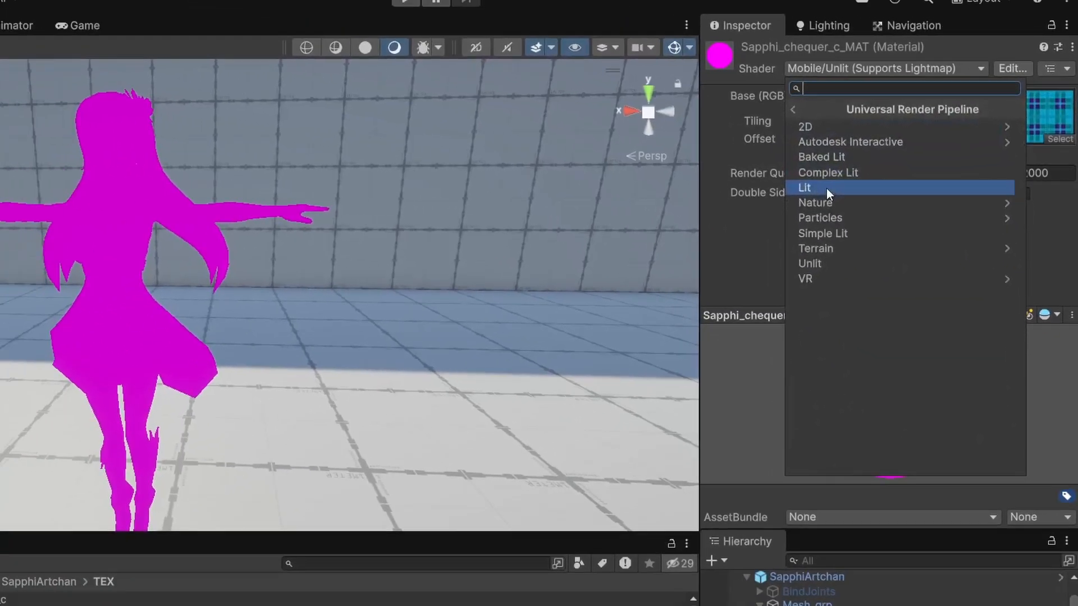
pyautogui.click(732, 192)
# Step: Examine the character's coat tails from several angles in the scene to see the effect of the Lit shader
pyautogui.press('a')
pyautogui.moveTo(321, 287); pyautogui.dragTo(873, 355, button='right')
pyautogui.press('w')
pyautogui.press('d')
pyautogui.press('a')
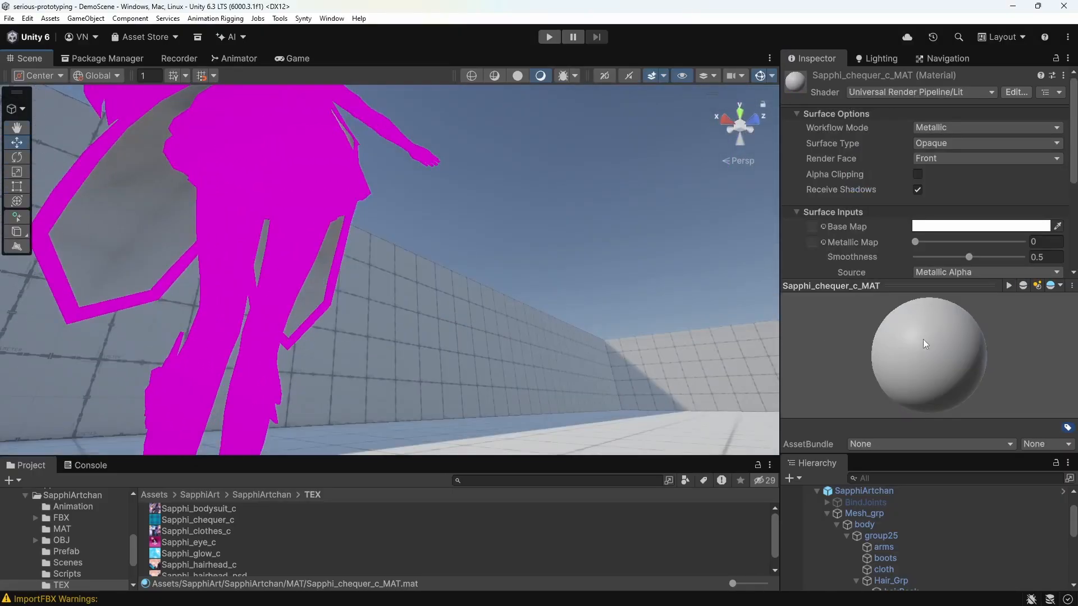
pyautogui.moveTo(500, 290); pyautogui.dragTo(275, 308, button='right')
pyautogui.press('s')
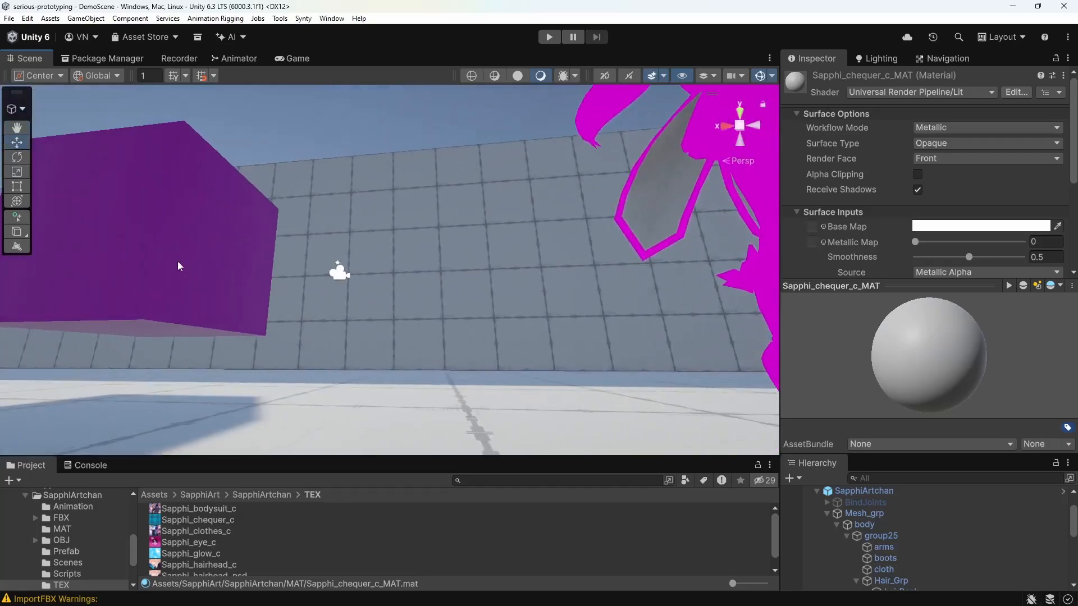
pyautogui.press('s')
pyautogui.moveTo(295, 270); pyautogui.dragTo(567, 275, button='right')
pyautogui.press('w')
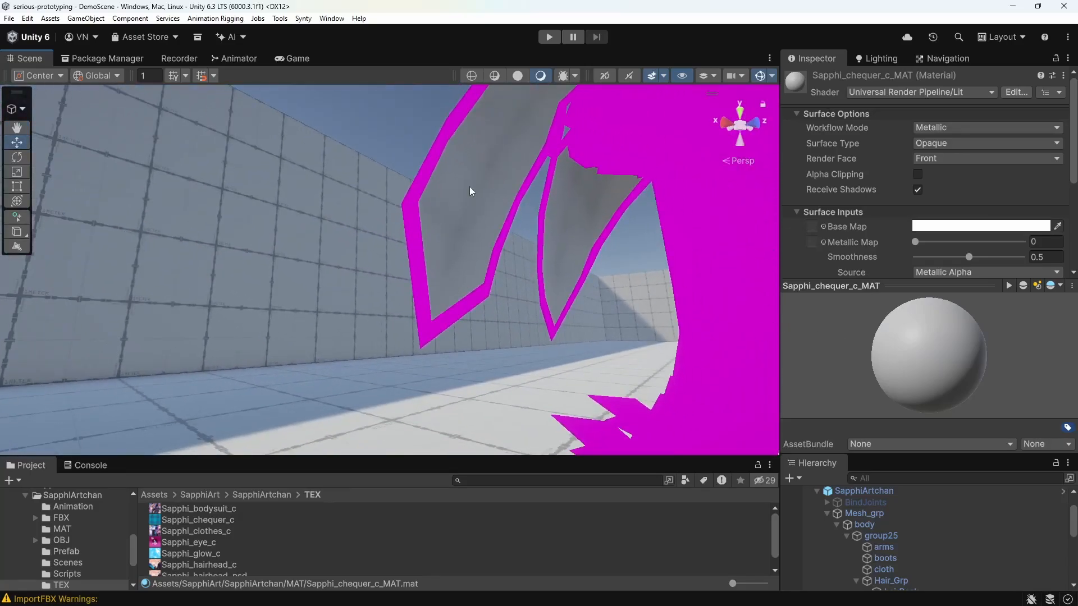
pyautogui.moveTo(470, 192); pyautogui.dragTo(423, 275, button='right')
pyautogui.press('s')
pyautogui.press('w')
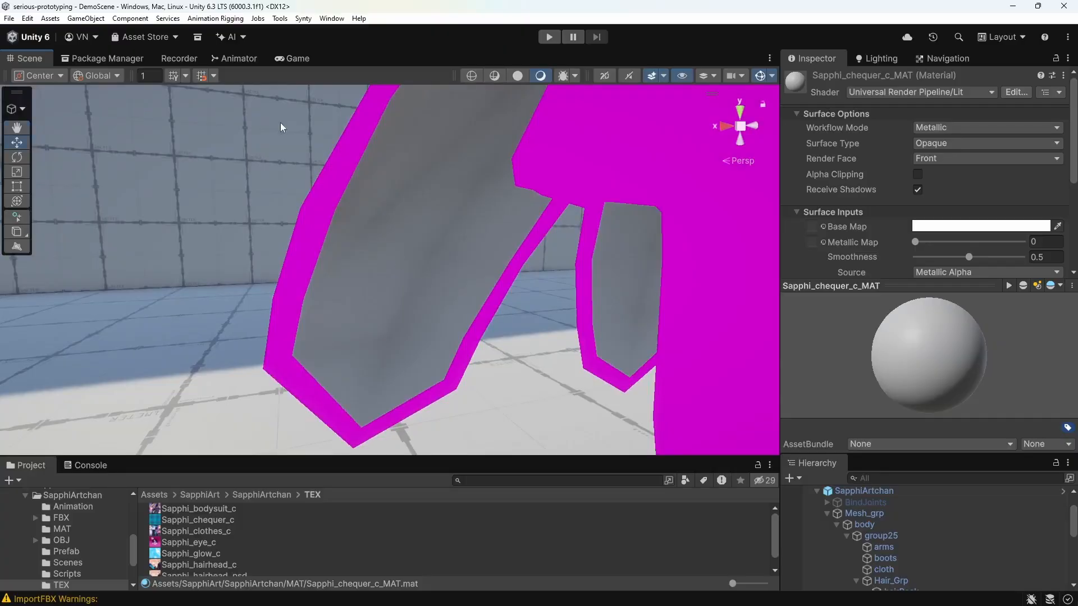
# Step: Compare the character's coat tails in the scene with the Amane Kisora-chan preview images in the Package Manager
pyautogui.click(107, 58)
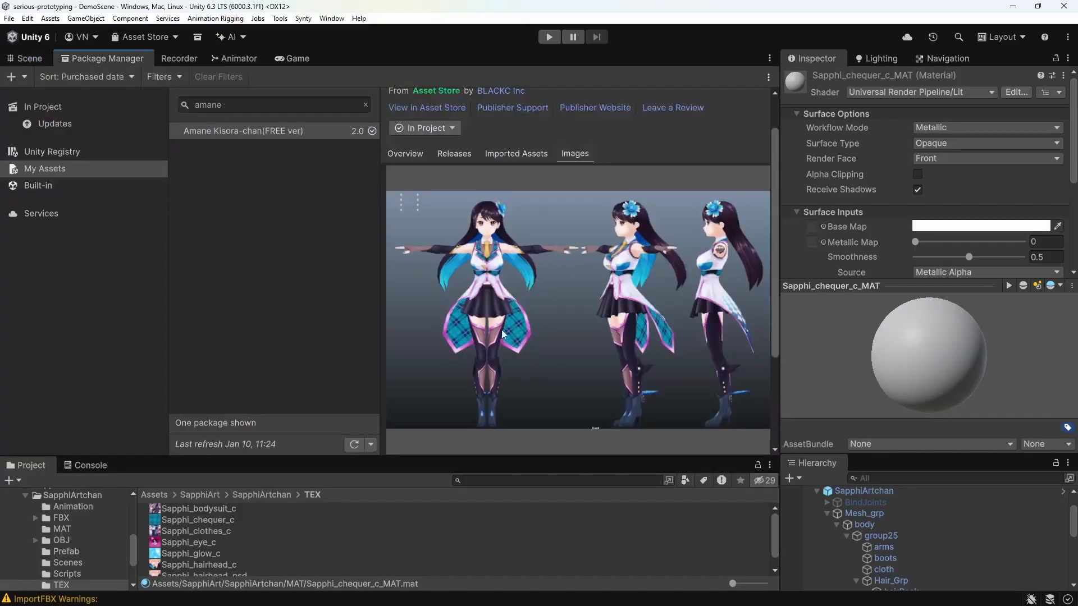
pyautogui.click(25, 58)
pyautogui.moveTo(509, 313); pyautogui.dragTo(530, 300, button='right')
pyautogui.moveTo(443, 397); pyautogui.dragTo(413, 380, button='right')
pyautogui.moveTo(449, 329); pyautogui.dragTo(529, 295, button='right')
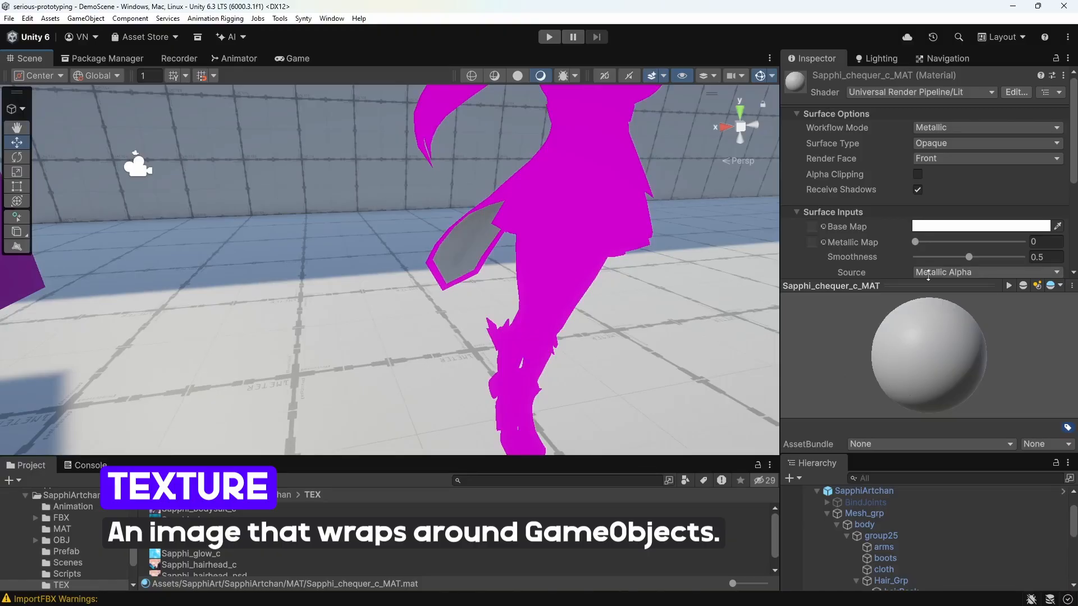
# Step: Assign the Sapphi_chequer_c texture as the Base Map of Sapphi_chequer_c_MAT and check it on the character
pyautogui.moveTo(934, 329)
pyautogui.mouseDown()
pyautogui.moveTo(930, 346)
pyautogui.moveTo(879, 352)
pyautogui.mouseUp()
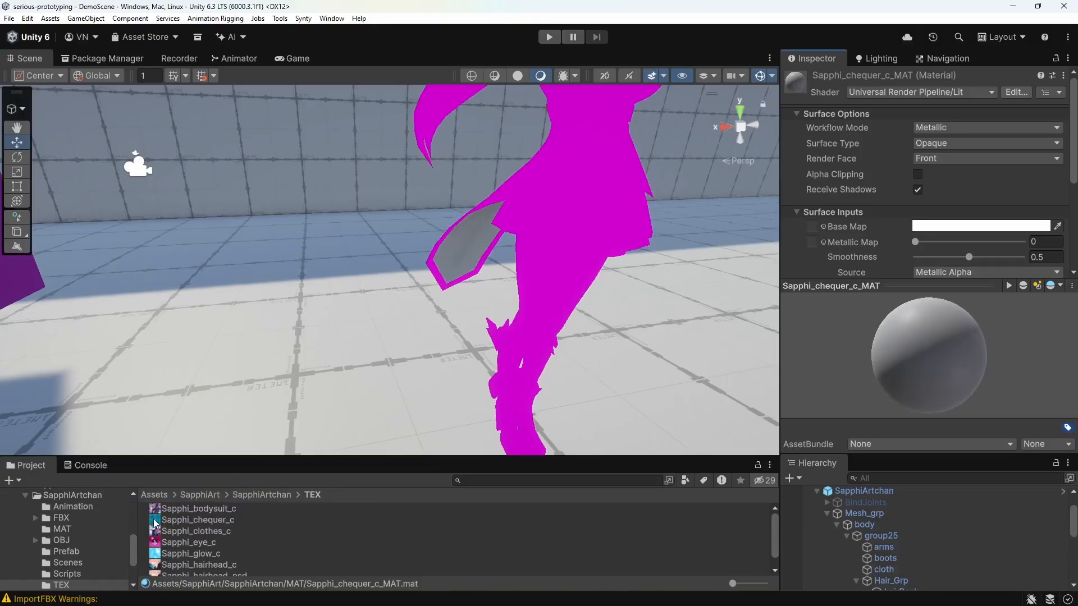
pyautogui.moveTo(155, 523); pyautogui.dragTo(813, 227)
pyautogui.moveTo(451, 264); pyautogui.dragTo(425, 306, button='right')
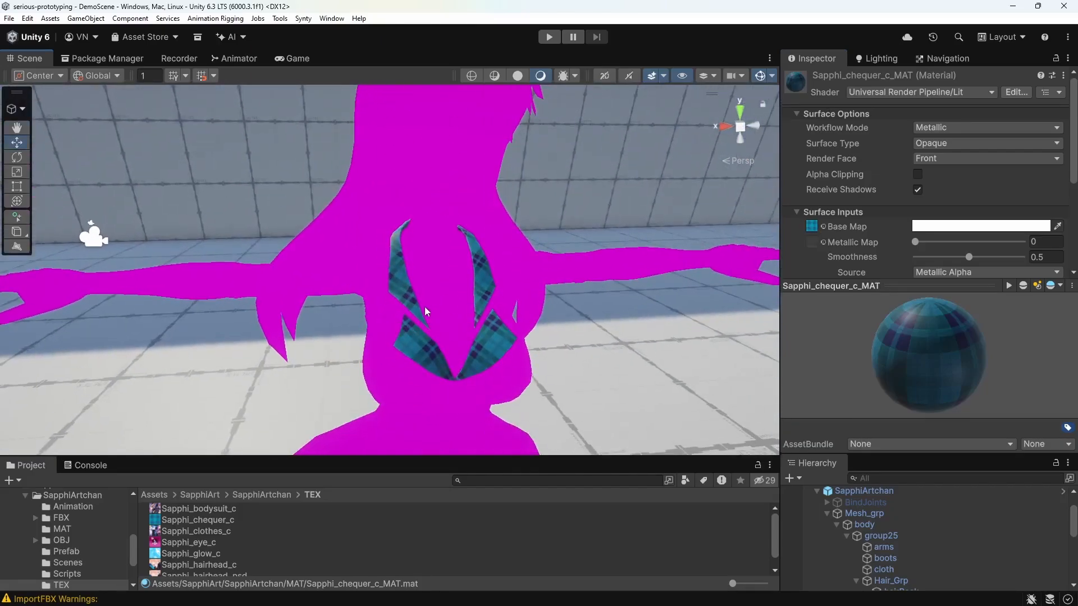
pyautogui.scroll(-5, 437, 294)
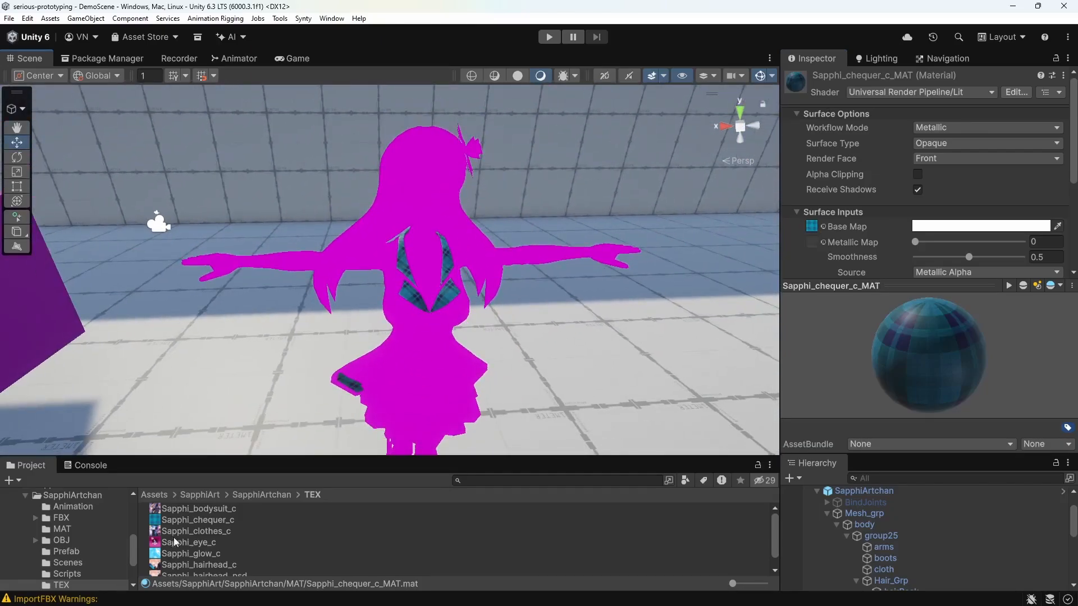
# Step: Select Sapphi_clothes_c_MAT in the MAT folder and locate its base texture in the project
pyautogui.click(202, 533)
pyautogui.moveTo(298, 341); pyautogui.dragTo(365, 356, button='right')
pyautogui.click(295, 494)
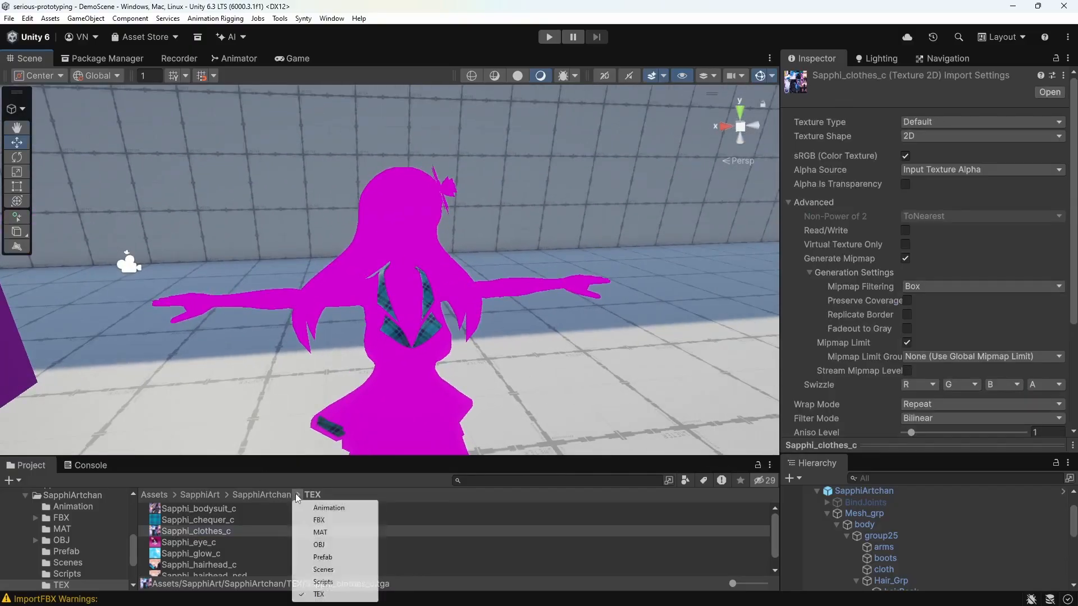
pyautogui.click(312, 531)
pyautogui.click(185, 521)
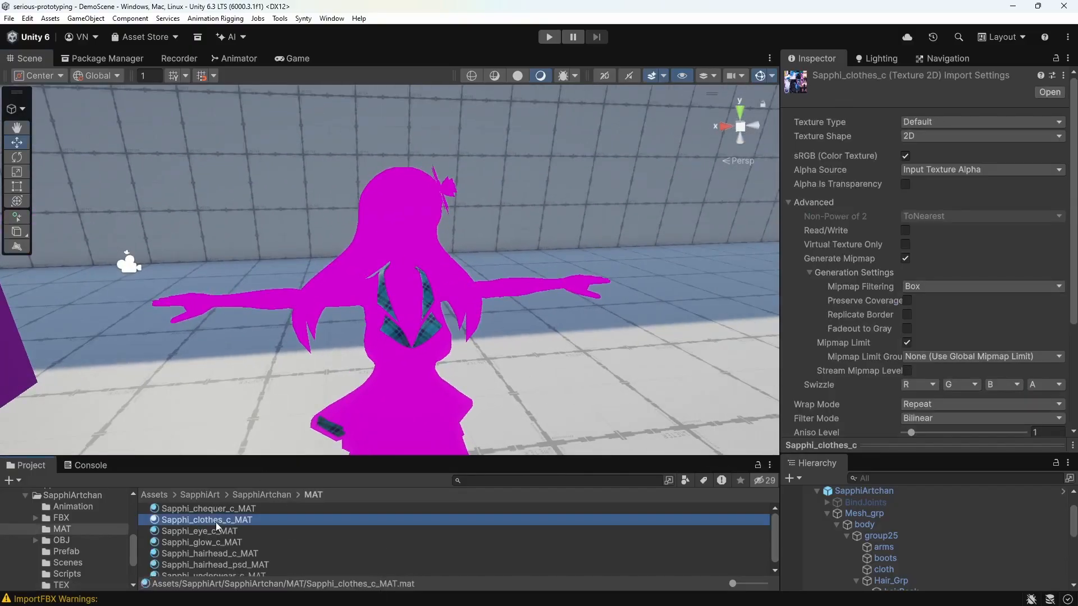
pyautogui.moveTo(378, 289); pyautogui.dragTo(369, 370, button='right')
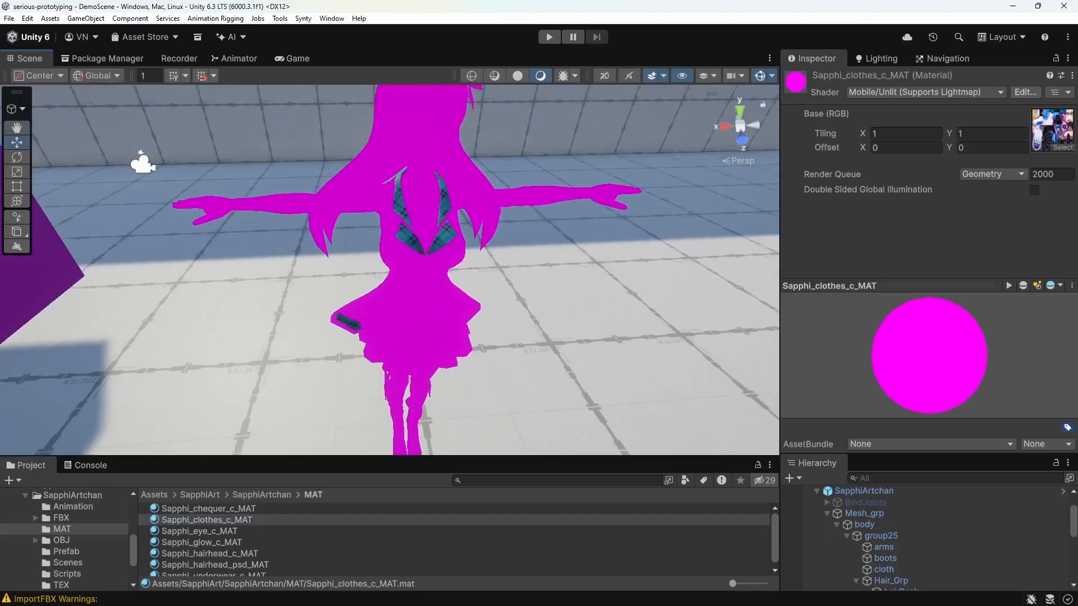
pyautogui.click(1045, 126)
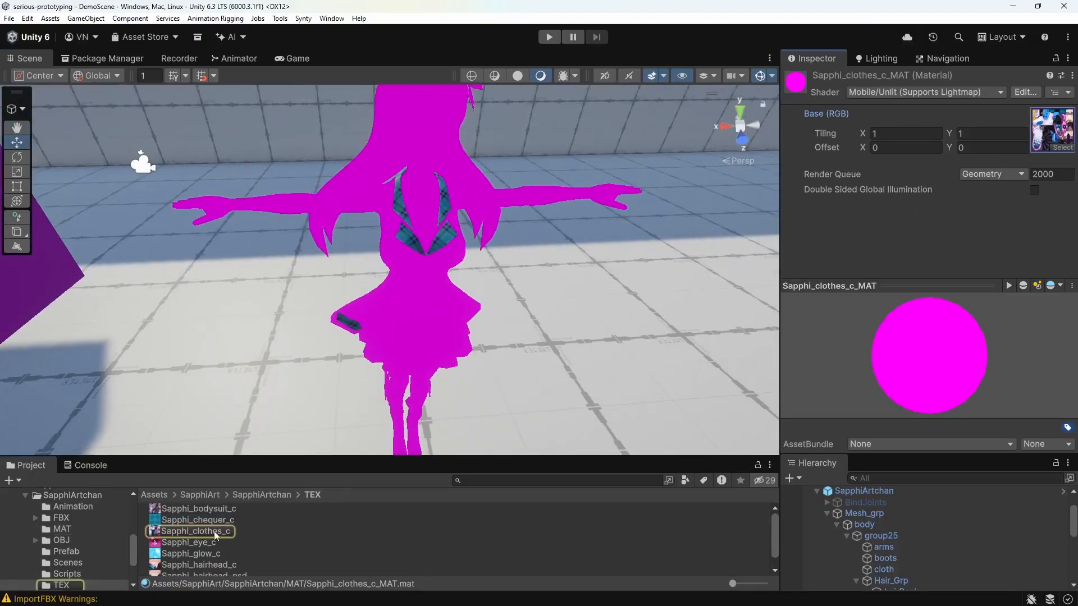
# Step: Change the shader of Sapphi_clothes_c_MAT to Universal Render Pipeline/Unlit and inspect the character's clothes
pyautogui.click(923, 92)
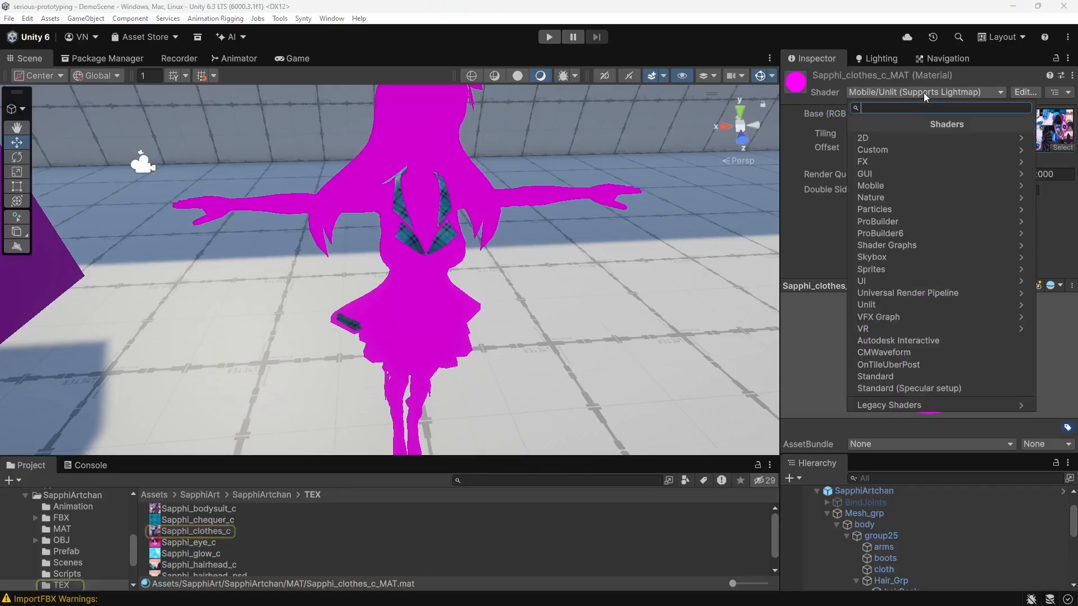
pyautogui.write('unlit')
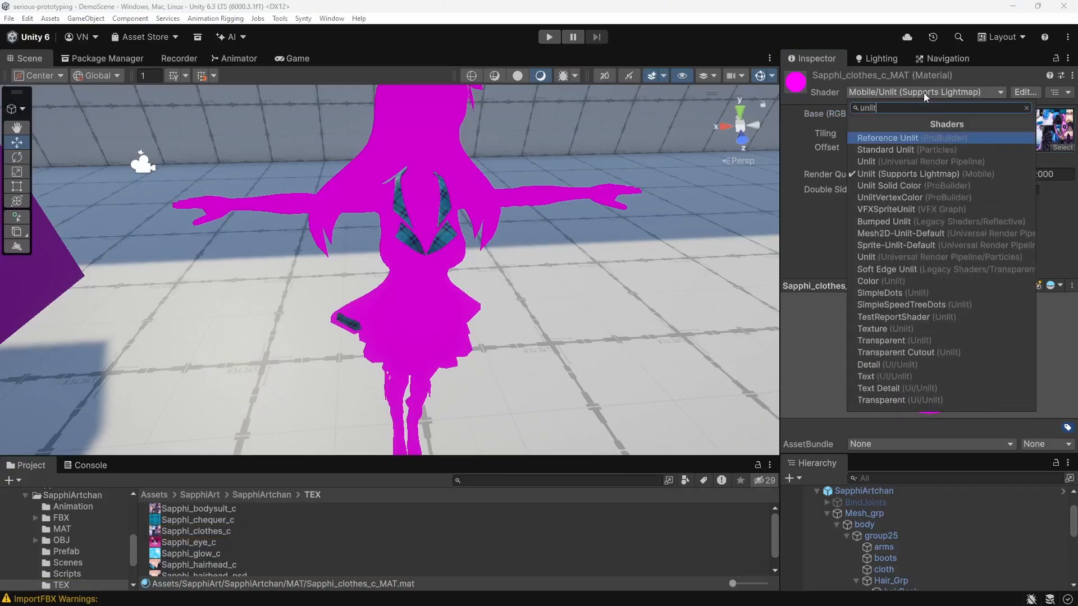
pyautogui.click(869, 162)
pyautogui.moveTo(493, 335); pyautogui.dragTo(468, 279, button='right')
pyautogui.press('q')
pyautogui.press('w')
pyautogui.press('e')
pyautogui.press('s')
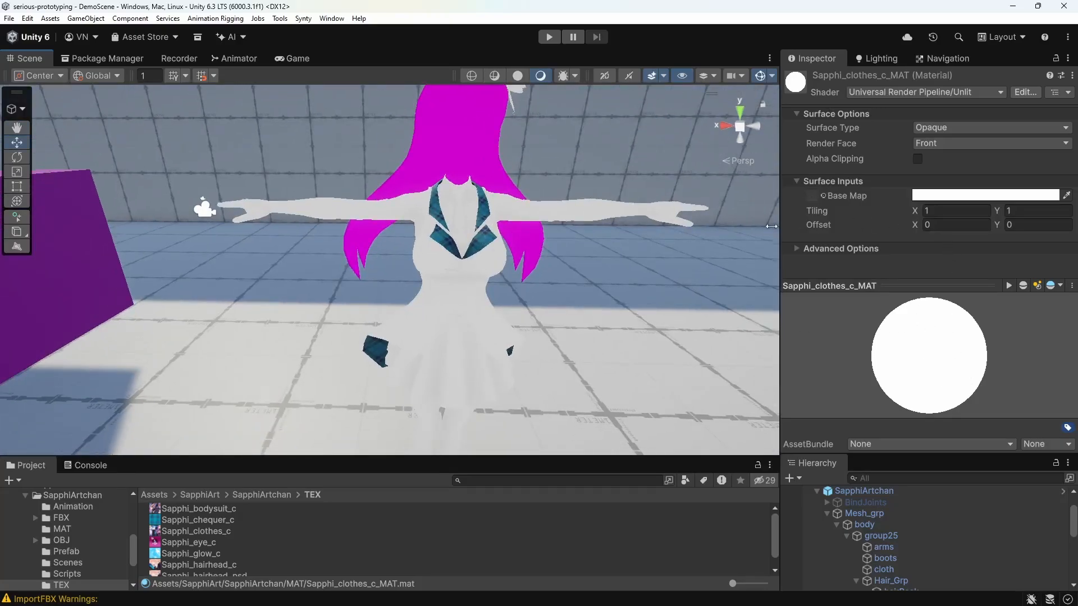
# Step: Assign the Sapphi_clothes_c texture as the Base Map of Sapphi_clothes_c_MAT and inspect the character's outfit
pyautogui.moveTo(425, 313); pyautogui.dragTo(439, 338, button='right')
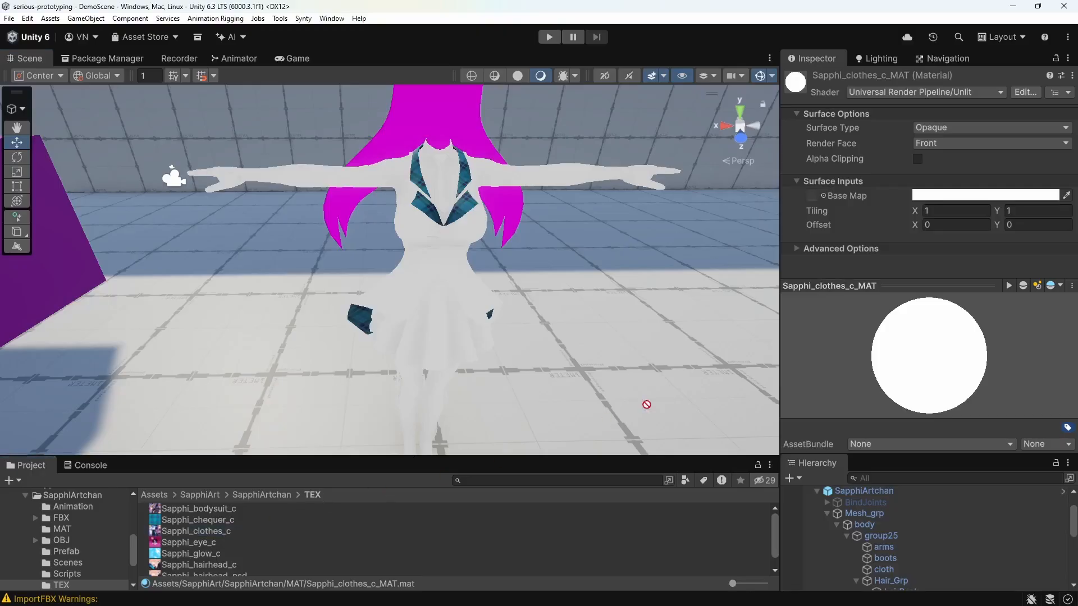
pyautogui.moveTo(811, 199); pyautogui.dragTo(811, 199)
pyautogui.moveTo(447, 279); pyautogui.dragTo(445, 197, button='right')
pyautogui.moveTo(511, 282); pyautogui.dragTo(489, 342, button='right')
pyautogui.press('e')
pyautogui.keyDown('alt'); pyautogui.moveTo(284, 308); pyautogui.dragTo(327, 252); pyautogui.keyUp('alt')
pyautogui.click(343, 264)
pyautogui.moveTo(359, 281); pyautogui.dragTo(329, 394, button='right')
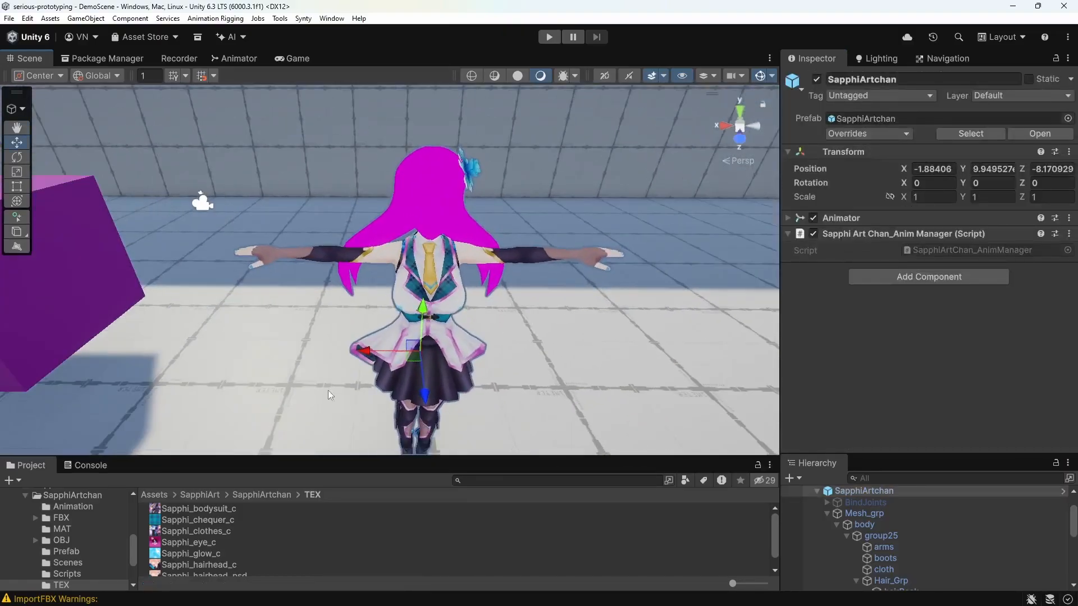
# Step: Open the SapphiArtchan MAT folder again and select the Sapphi_chequer_c_MAT material
pyautogui.click(274, 496)
pyautogui.moveTo(449, 162); pyautogui.dragTo(437, 130, button='right')
pyautogui.press('s')
pyautogui.press('w')
pyautogui.moveTo(465, 232); pyautogui.dragTo(403, 304, button='right')
pyautogui.press('s')
pyautogui.doubleClick(170, 532)
pyautogui.click(208, 511)
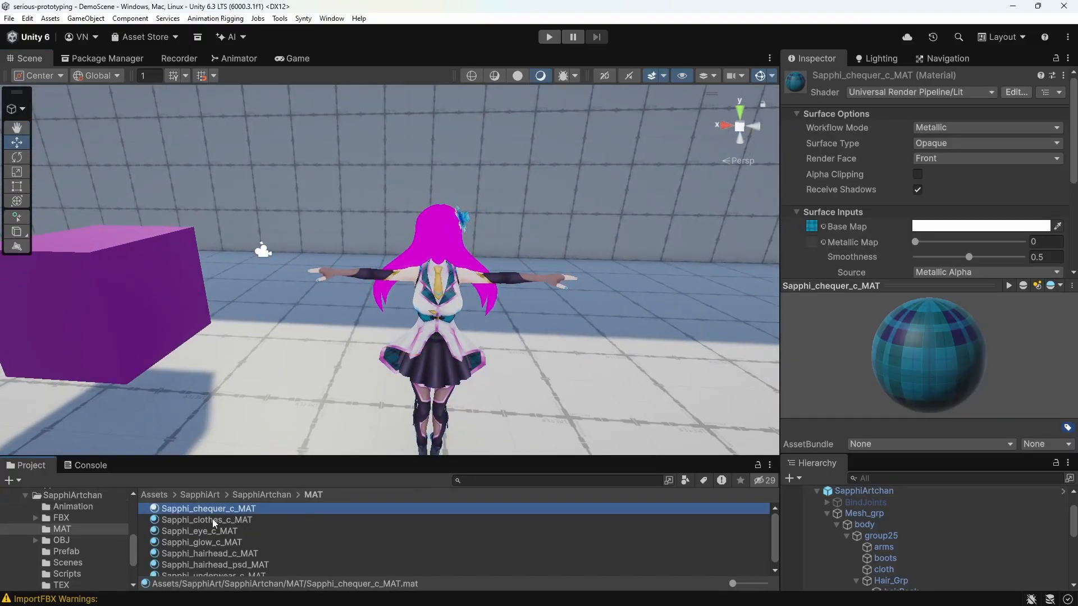
# Step: Set Sapphi_eye_c_MAT's shader to Universal Render Pipeline/Unlit and assign the Sapphi_eye_c texture as its Base Map
pyautogui.click(199, 531)
pyautogui.click(1058, 133)
pyautogui.click(919, 92)
pyautogui.write('uni')
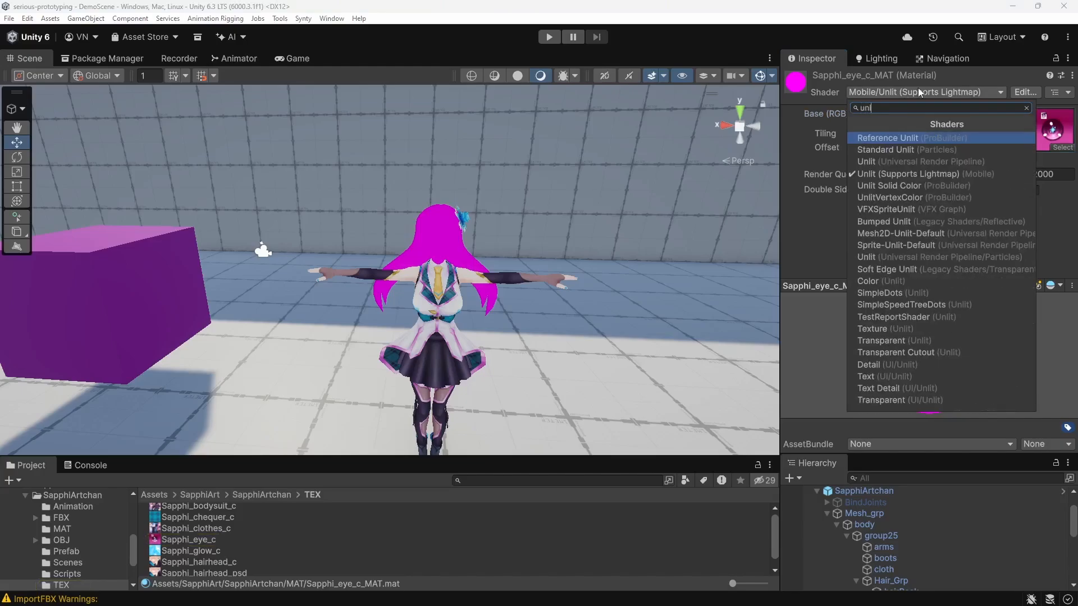
pyautogui.click(920, 162)
pyautogui.moveTo(219, 540); pyautogui.dragTo(813, 198)
# Step: Set Sapphi_glow_c_MAT in the MAT folder to the Universal Render Pipeline/Unlit shader with Sapphi_glow_c as its Base Map
pyautogui.click(298, 495)
pyautogui.click(320, 531)
pyautogui.click(317, 542)
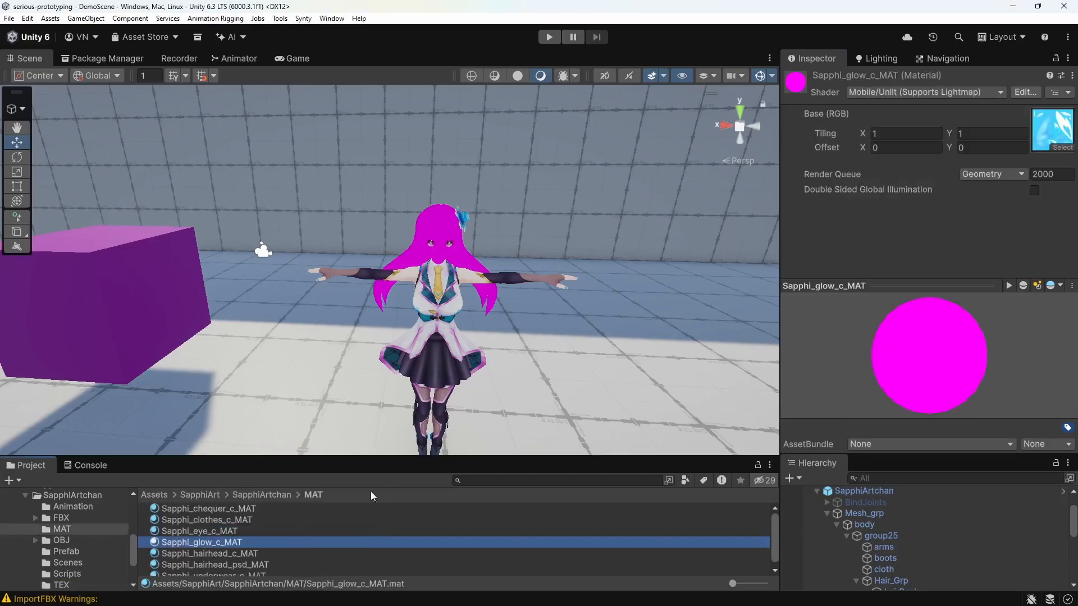
pyautogui.click(1048, 129)
pyautogui.click(899, 92)
pyautogui.write('unlit')
pyautogui.click(874, 160)
pyautogui.moveTo(154, 539); pyautogui.dragTo(812, 196)
pyautogui.scroll(5, 414, 251)
pyautogui.click(417, 252)
# Step: Set Sapphi_hairhead_c_MAT in the MAT folder to the Universal Render Pipeline/Unlit shader with Sapphi_hairhead_c as its Base Map
pyautogui.click(298, 495)
pyautogui.click(320, 531)
pyautogui.click(214, 542)
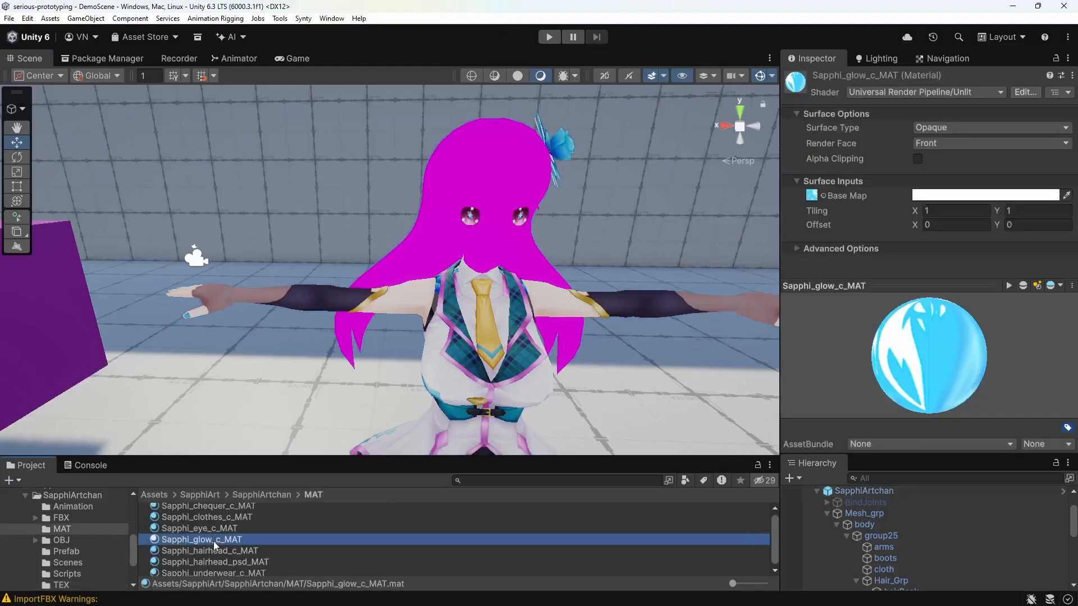
pyautogui.click(223, 552)
pyautogui.click(231, 561)
pyautogui.click(229, 550)
pyautogui.click(1044, 131)
pyautogui.click(891, 96)
pyautogui.write('unlit')
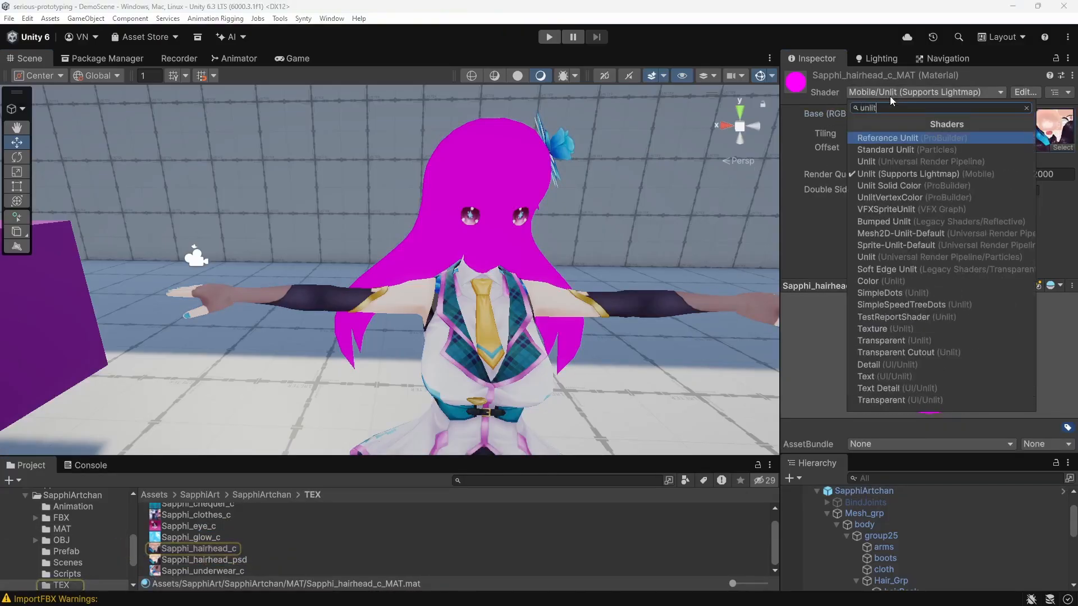
pyautogui.click(873, 162)
pyautogui.moveTo(156, 551); pyautogui.dragTo(812, 197)
pyautogui.click(298, 495)
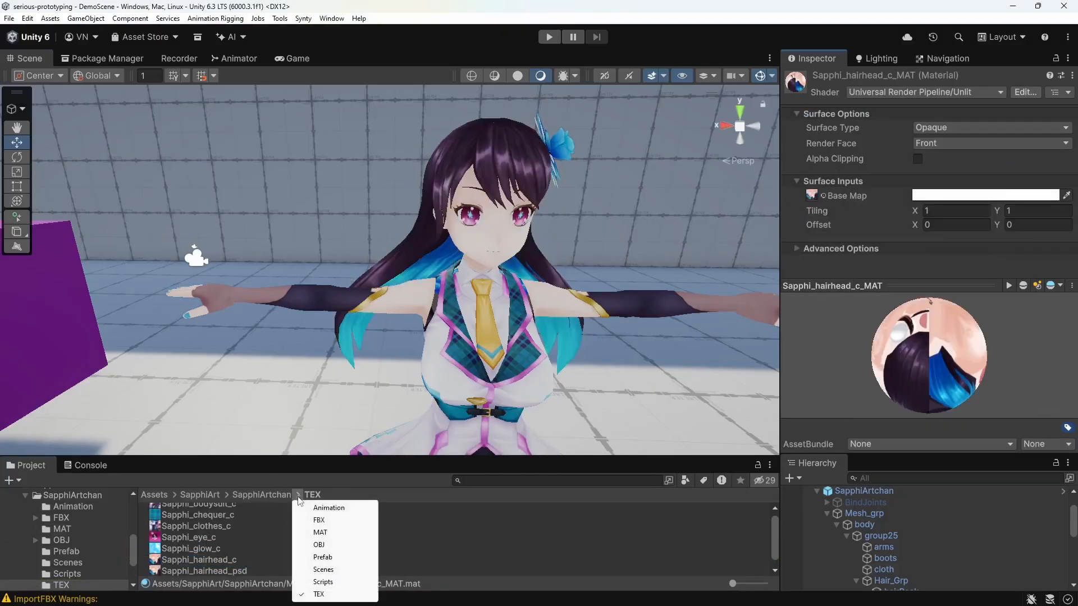
# Step: Set Sapphi_hairhead_psd_MAT in the MAT folder to the Universal Render Pipeline/Unlit shader with Sapphi_hairhead_psd as its Base Map
pyautogui.click(320, 531)
pyautogui.click(213, 561)
pyautogui.click(1052, 130)
pyautogui.click(914, 92)
pyautogui.write('unlit')
pyautogui.click(893, 161)
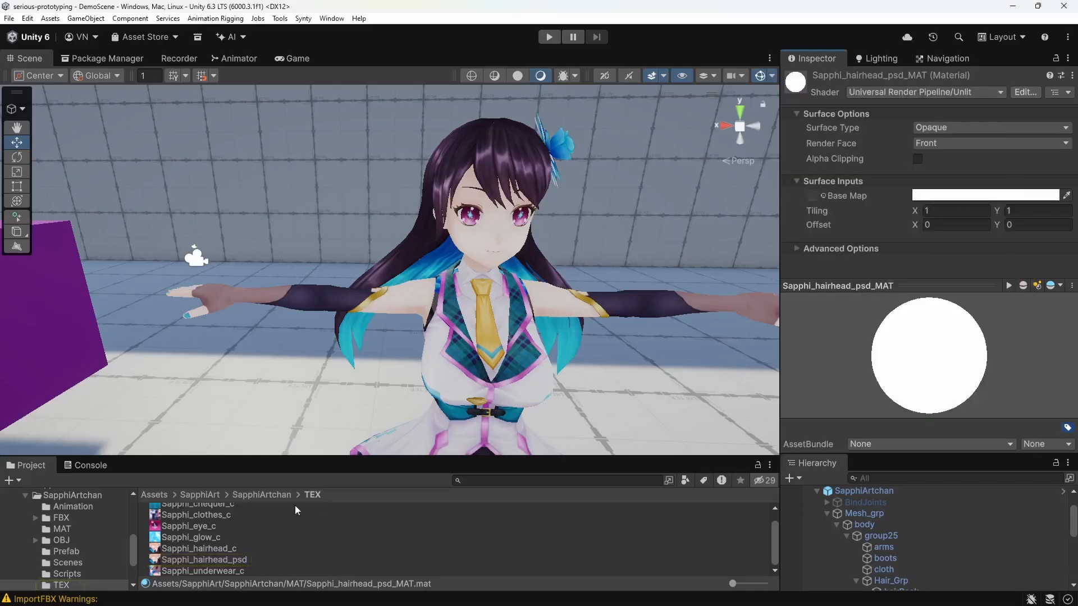
pyautogui.moveTo(213, 560); pyautogui.dragTo(812, 198)
# Step: Set Sapphi_underwear_c_MAT in the MAT folder to the Universal Render Pipeline/Unlit shader with Sapphi_underwear_c as its Base Map
pyautogui.click(213, 571)
pyautogui.click(298, 495)
pyautogui.click(335, 531)
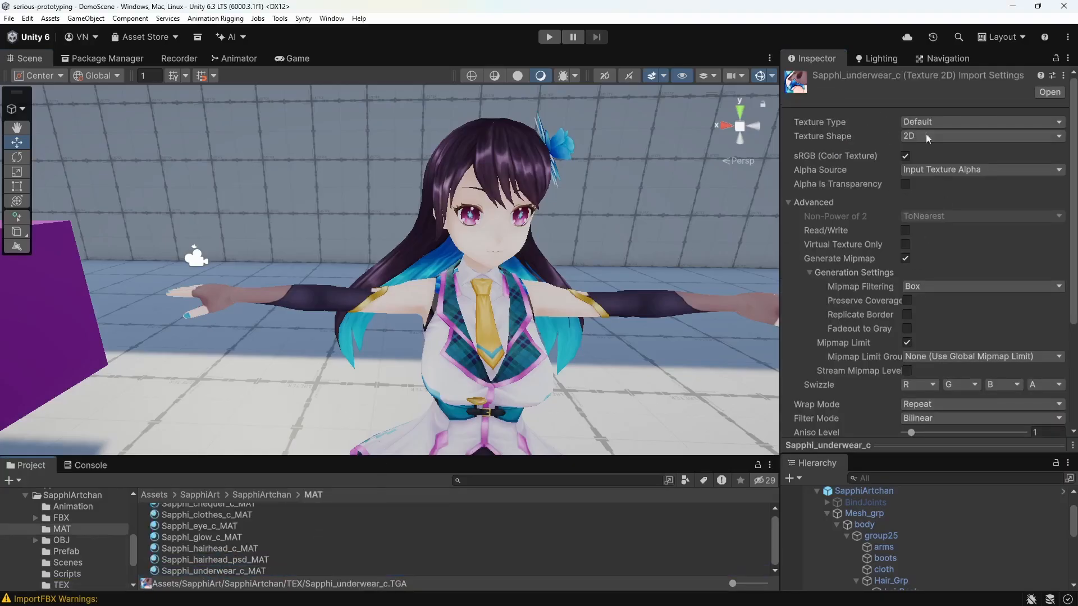
pyautogui.click(225, 571)
pyautogui.click(1053, 137)
pyautogui.click(895, 91)
pyautogui.click(867, 160)
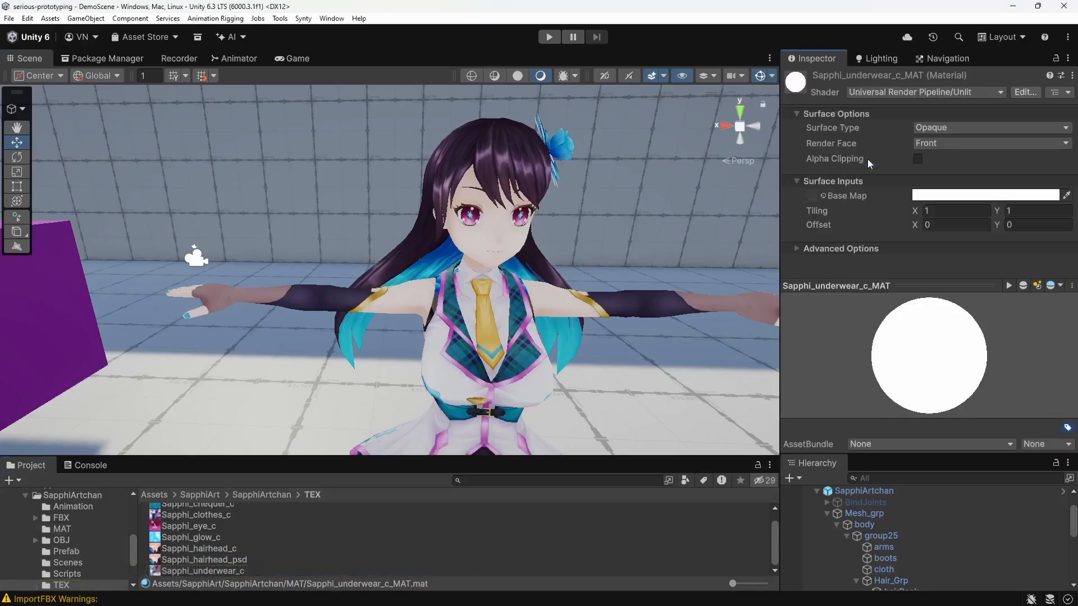
pyautogui.moveTo(224, 570); pyautogui.dragTo(813, 198)
# Step: Compare the textured character with the preview images of the Amane Kisora-chan package in an enlarged Package Manager
pyautogui.scroll(-3, 565, 239)
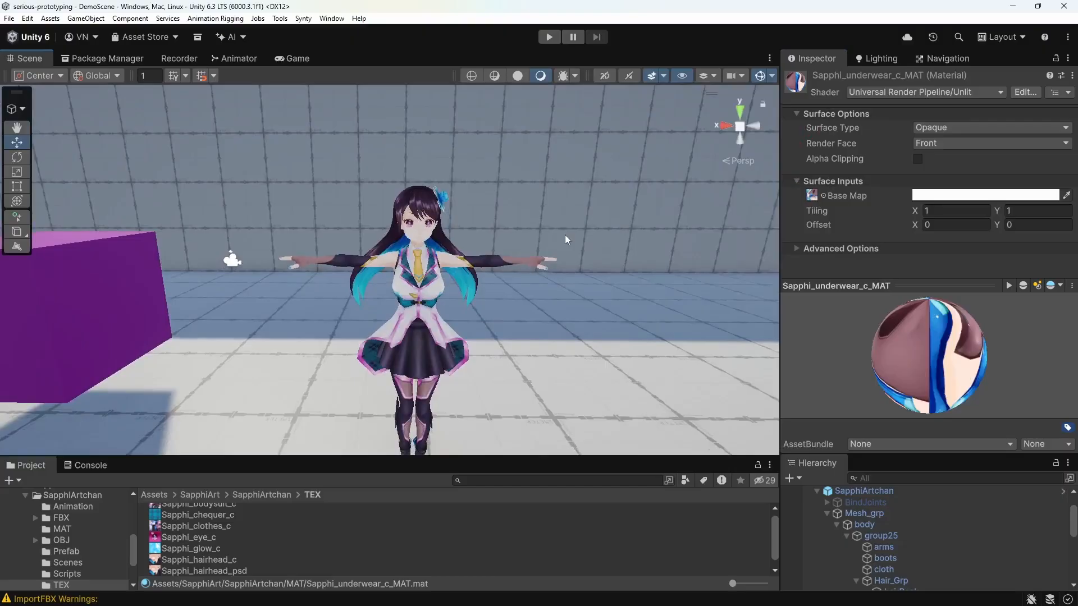
pyautogui.doubleClick(48, 60)
pyautogui.moveTo(477, 174); pyautogui.dragTo(275, 163, button='middle')
pyautogui.doubleClick(44, 62)
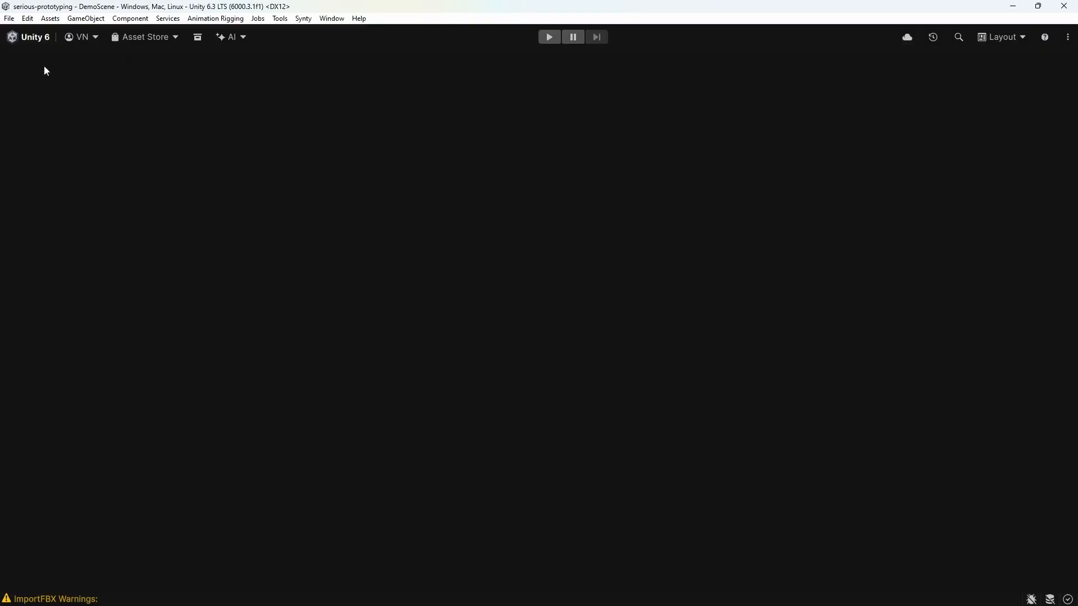
pyautogui.doubleClick(97, 59)
pyautogui.scroll(-1, 600, 358)
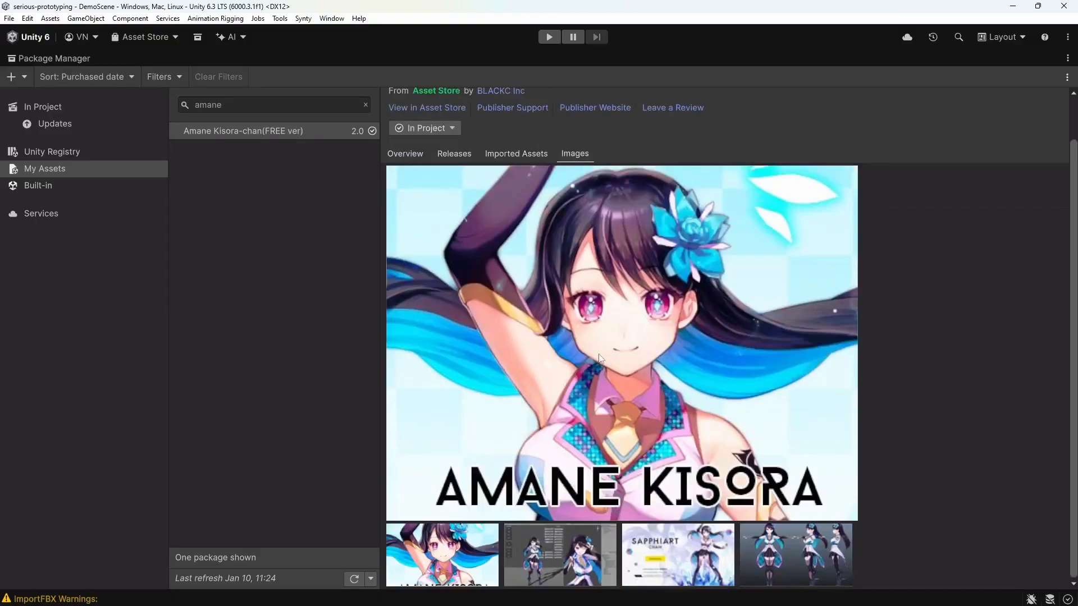
pyautogui.click(797, 548)
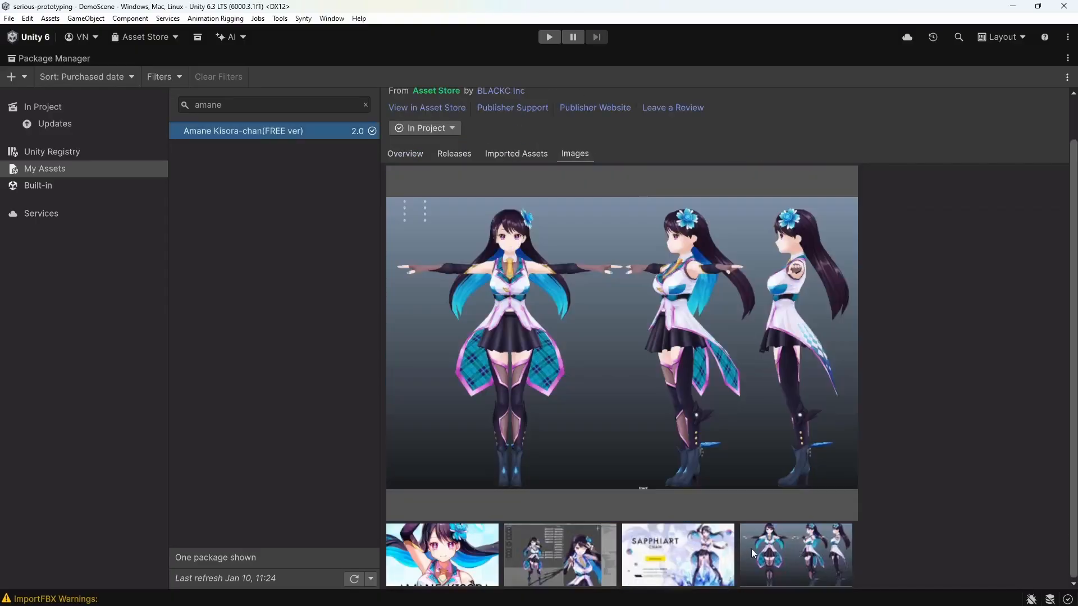
pyautogui.click(692, 555)
pyautogui.click(592, 553)
pyautogui.click(681, 548)
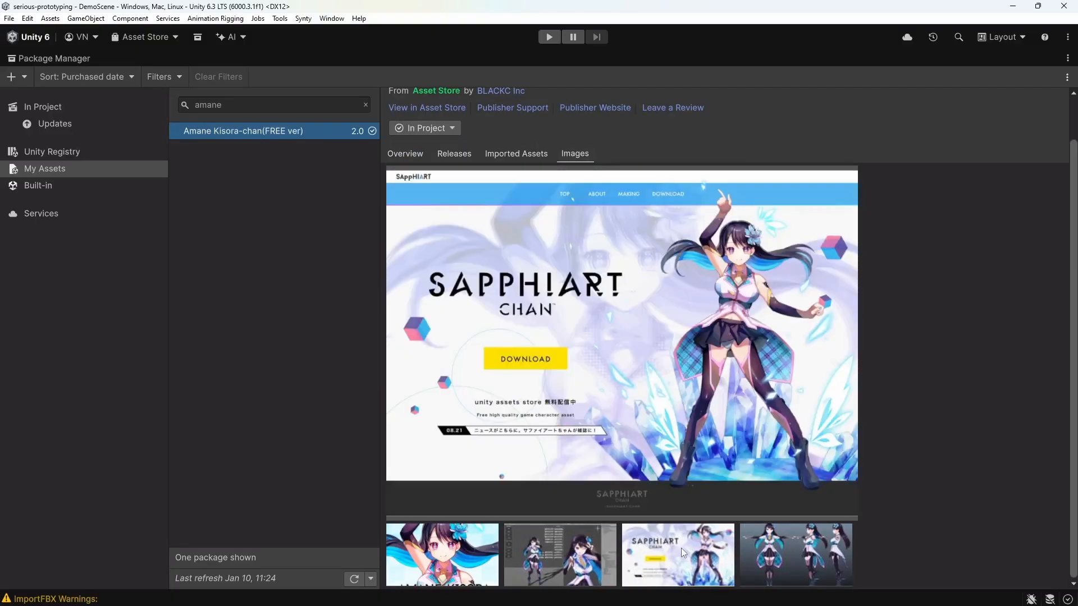
pyautogui.click(780, 542)
# Step: Inspect the character's face, hair and clothing up close and from several angles in a maximized Scene view
pyautogui.doubleClick(23, 56)
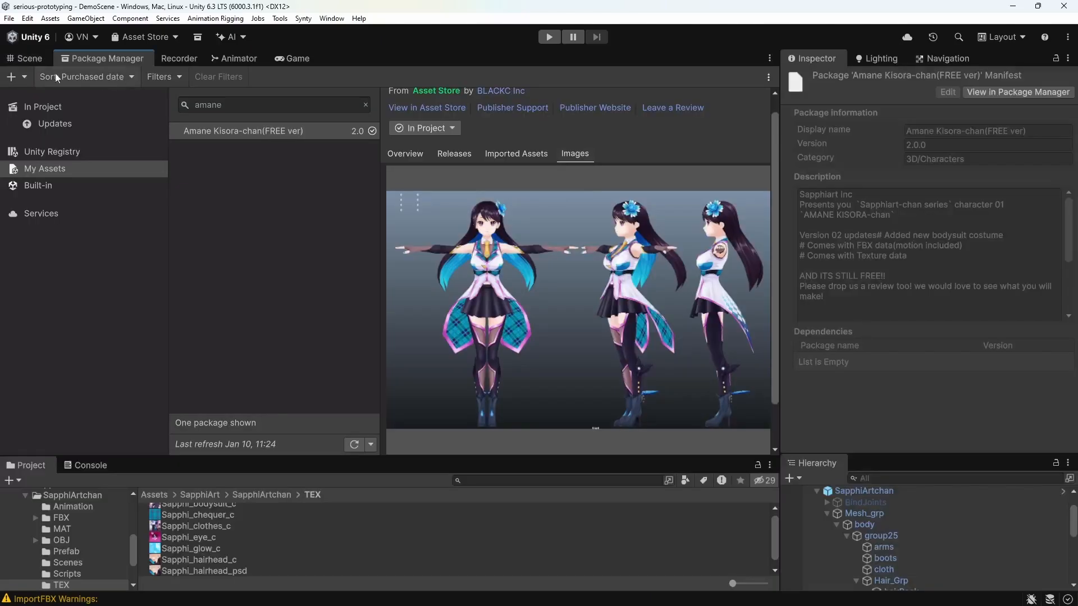
pyautogui.click(16, 59)
pyautogui.doubleClick(21, 59)
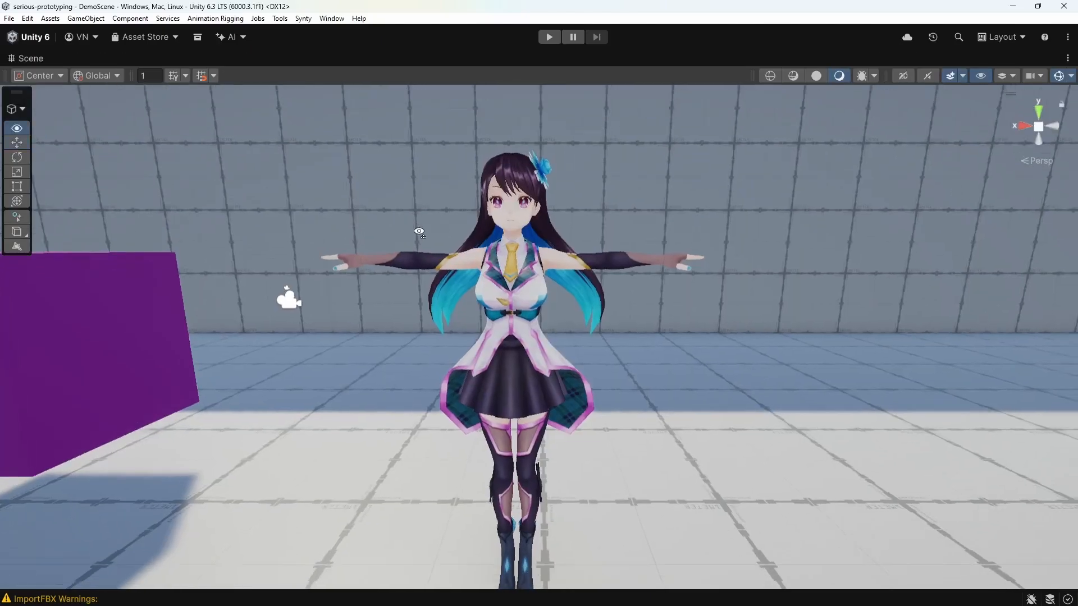
pyautogui.click(514, 272)
pyautogui.scroll(-5, 523, 275)
pyautogui.moveTo(523, 275)
pyautogui.mouseDown(button='middle')
pyautogui.moveTo(511, 303)
pyautogui.moveTo(527, 255)
pyautogui.mouseUp(button='middle')
pyautogui.keyDown('alt'); pyautogui.moveTo(639, 256); pyautogui.dragTo(308, 219); pyautogui.keyUp('alt')
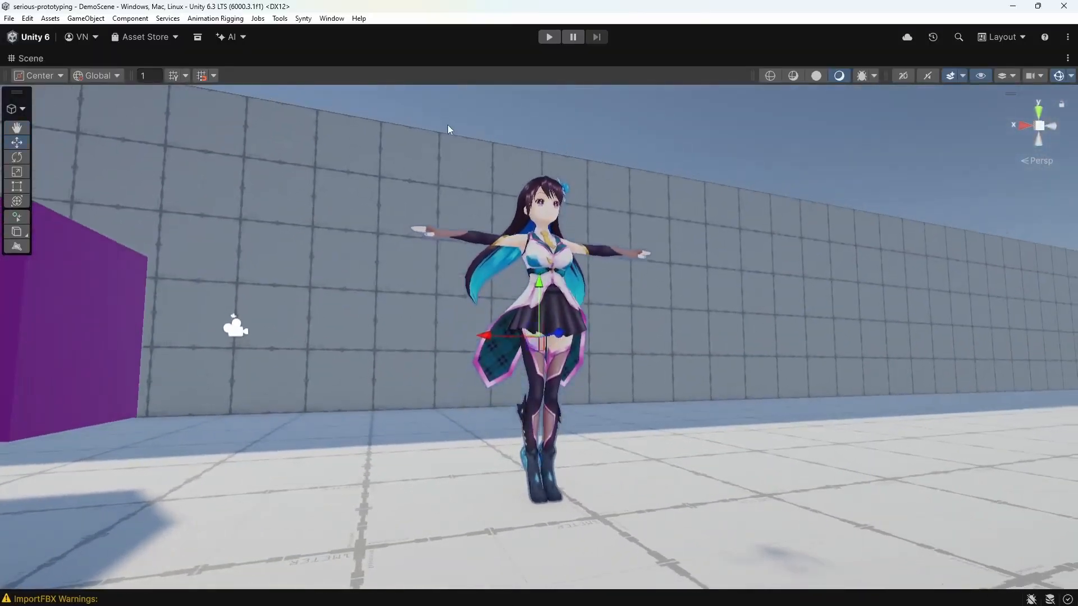
pyautogui.keyDown('alt'); pyautogui.moveTo(539, 292); pyautogui.dragTo(466, 295); pyautogui.keyUp('alt')
pyautogui.keyDown('alt'); pyautogui.moveTo(465, 296); pyautogui.dragTo(604, 270, button='right'); pyautogui.keyUp('alt')
pyautogui.moveTo(604, 270); pyautogui.dragTo(608, 455, button='middle')
pyautogui.keyDown('alt'); pyautogui.moveTo(603, 334); pyautogui.dragTo(797, 334, button='right'); pyautogui.keyUp('alt')
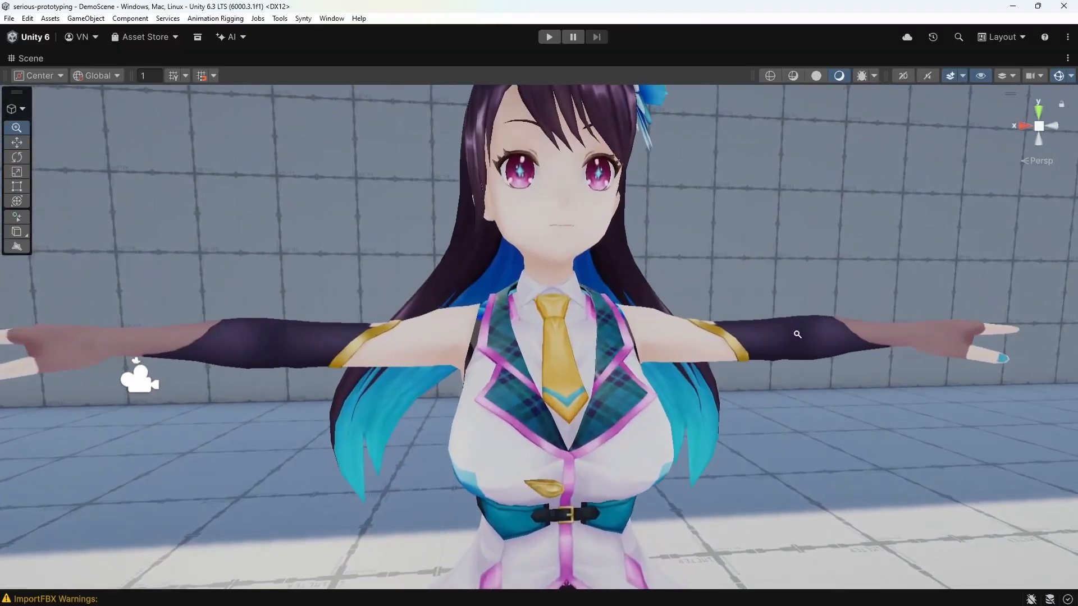
pyautogui.keyDown('alt'); pyautogui.moveTo(397, 343); pyautogui.dragTo(737, 382); pyautogui.keyUp('alt')
pyautogui.keyDown('alt'); pyautogui.moveTo(381, 329); pyautogui.dragTo(946, 341); pyautogui.keyUp('alt')
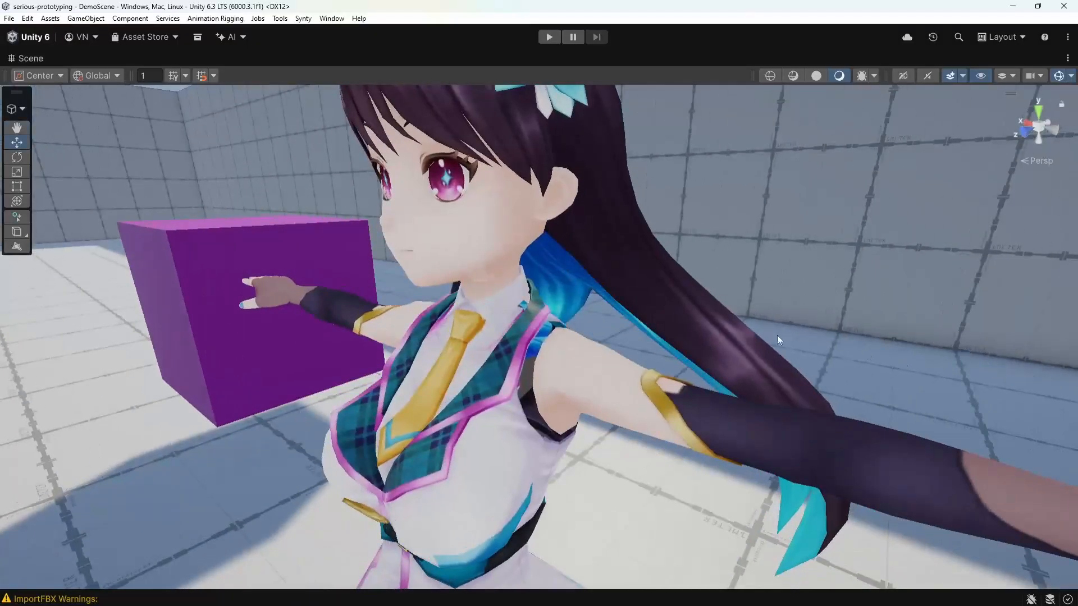
pyautogui.keyDown('alt'); pyautogui.moveTo(556, 292); pyautogui.dragTo(707, 282); pyautogui.keyUp('alt')
pyautogui.keyDown('alt'); pyautogui.moveTo(707, 283); pyautogui.dragTo(457, 277, button='right'); pyautogui.keyUp('alt')
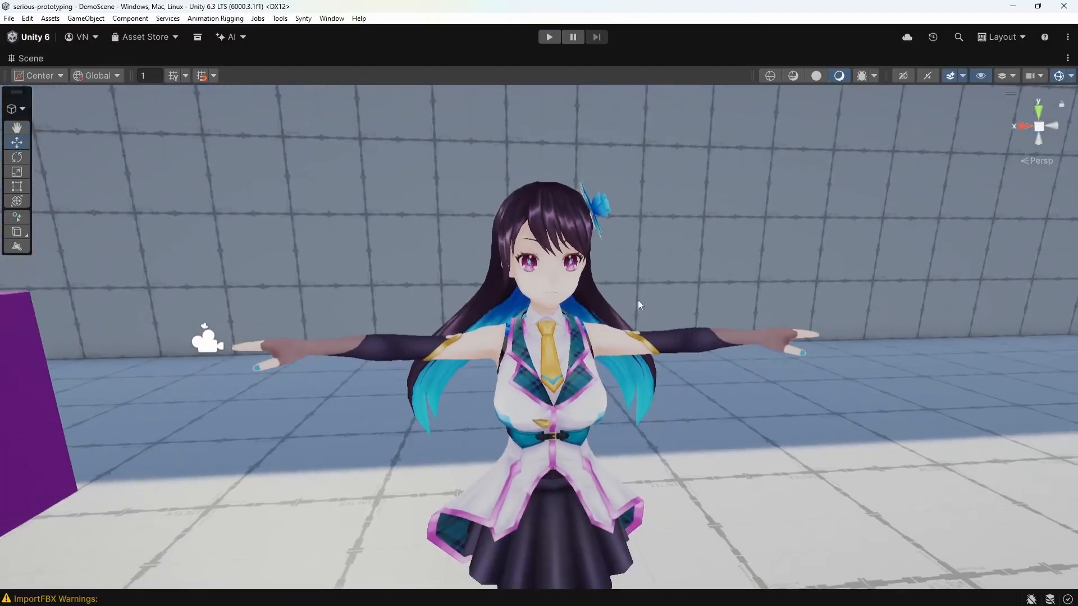
pyautogui.moveTo(649, 308); pyautogui.dragTo(630, 272, button='right')
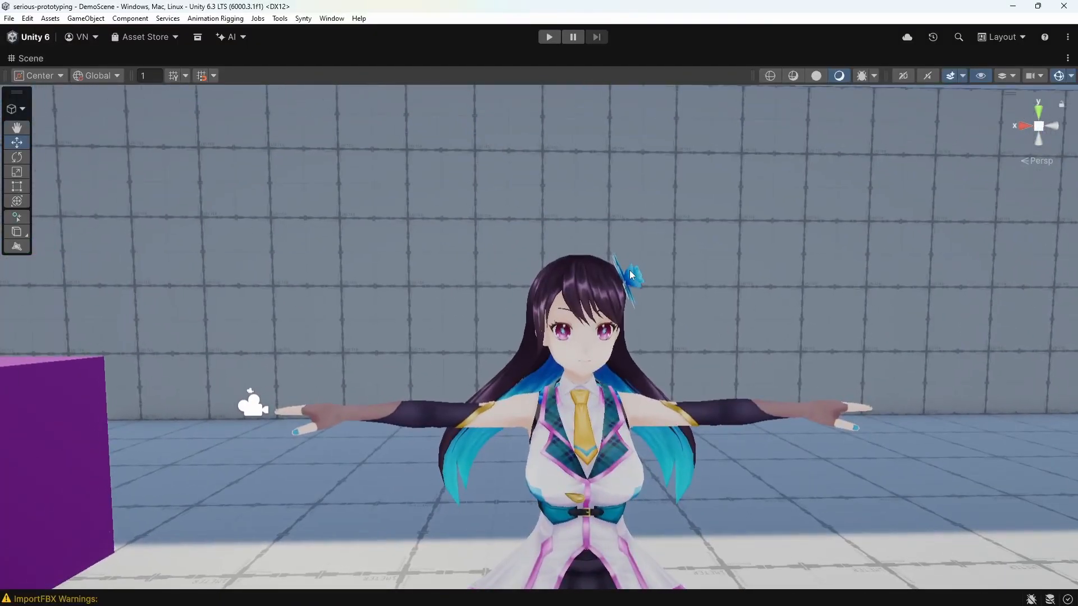
pyautogui.moveTo(631, 275); pyautogui.dragTo(270, 140, button='middle')
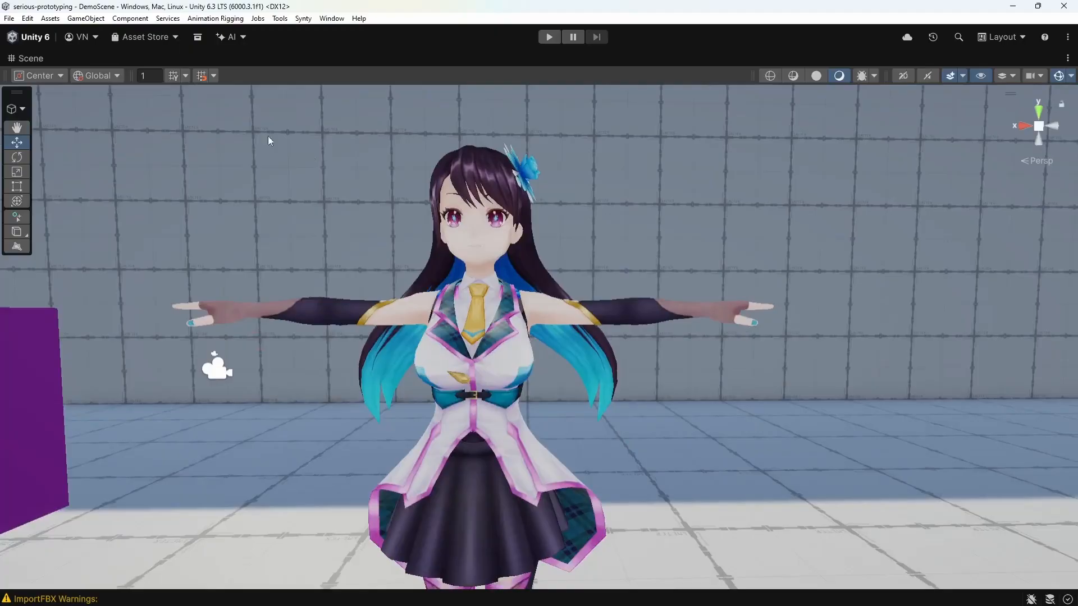
pyautogui.doubleClick(26, 62)
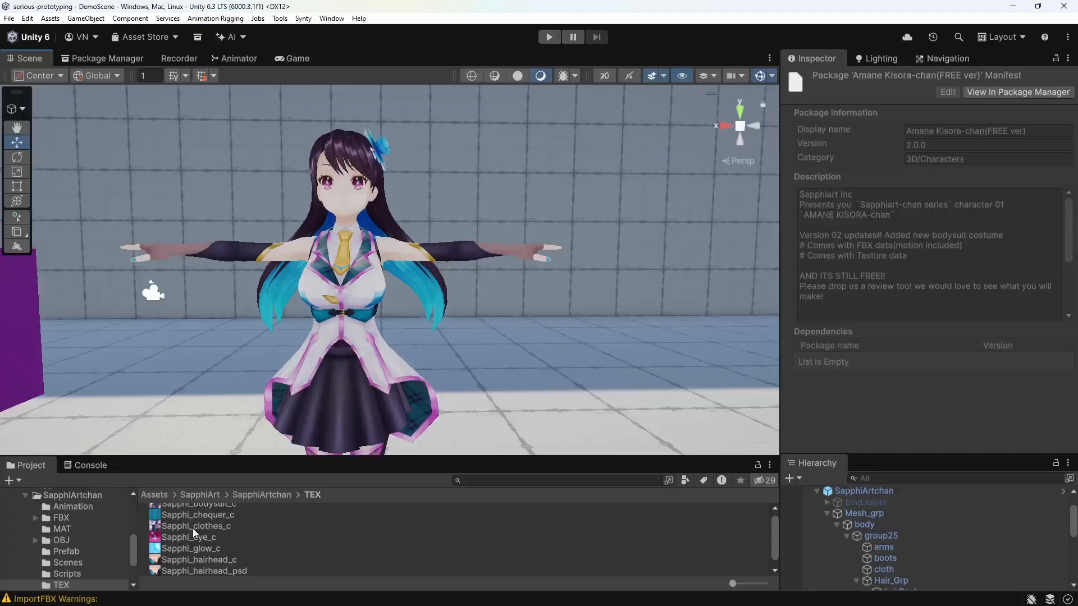
pyautogui.scroll(1, 193, 533)
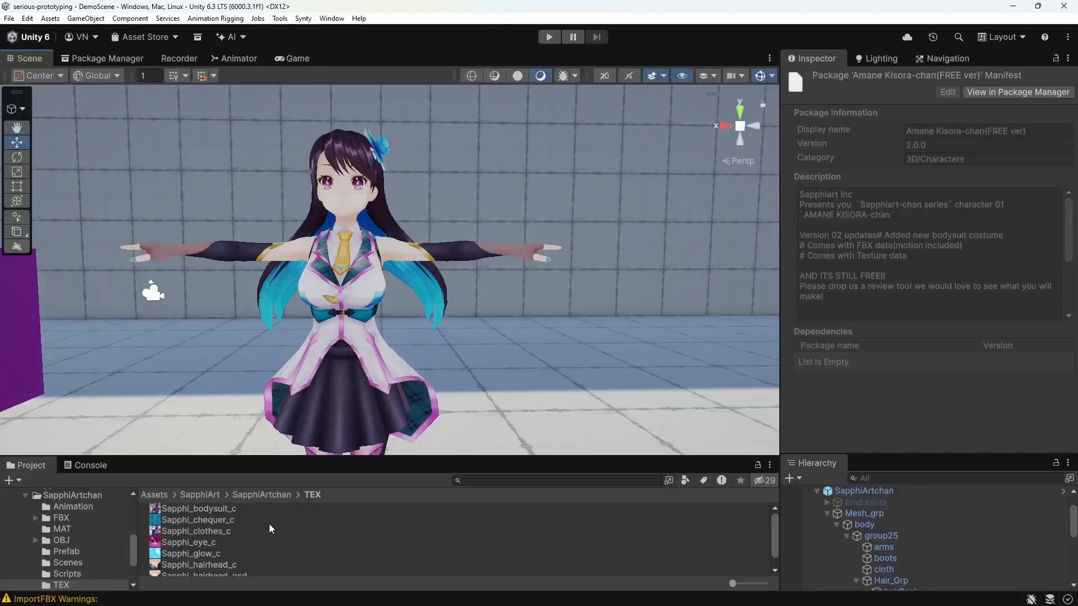
pyautogui.press('s')
pyautogui.moveTo(481, 298); pyautogui.dragTo(479, 301, button='right')
pyautogui.moveTo(300, 301)
pyautogui.mouseDown(button='right')
pyautogui.moveTo(347, 301)
pyautogui.moveTo(308, 303)
pyautogui.mouseUp(button='right')
pyautogui.press('s')
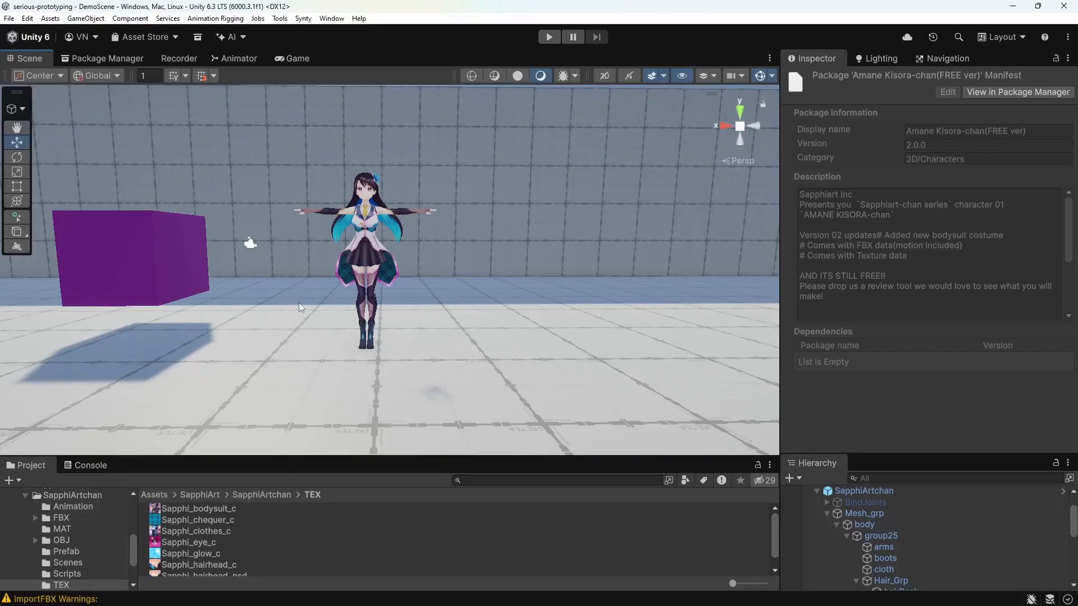
pyautogui.press('w')
pyautogui.moveTo(299, 307); pyautogui.dragTo(420, 255, button='right')
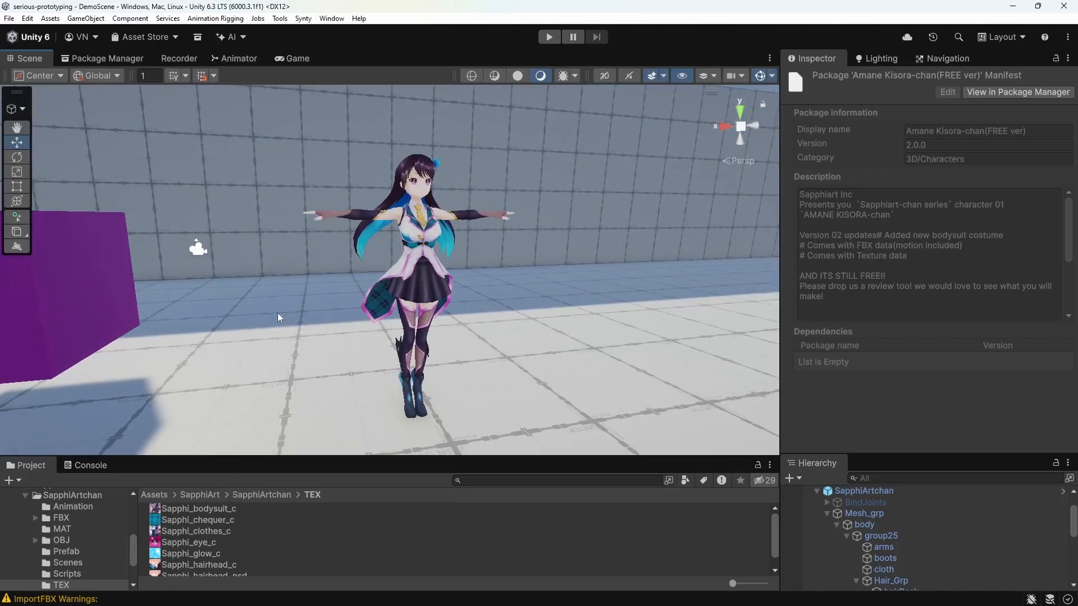
pyautogui.moveTo(393, 292); pyautogui.dragTo(463, 287, button='right')
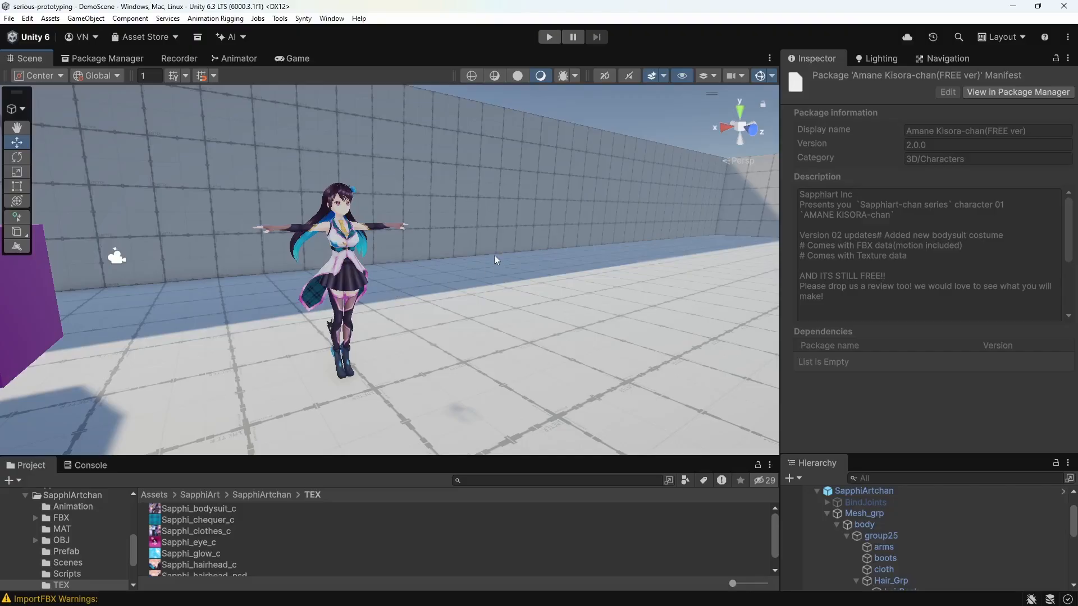
pyautogui.moveTo(494, 255); pyautogui.dragTo(387, 327, button='right')
pyautogui.moveTo(365, 287); pyautogui.dragTo(456, 238, button='right')
pyautogui.scroll(5, 456, 237)
pyautogui.scroll(-5, 432, 274)
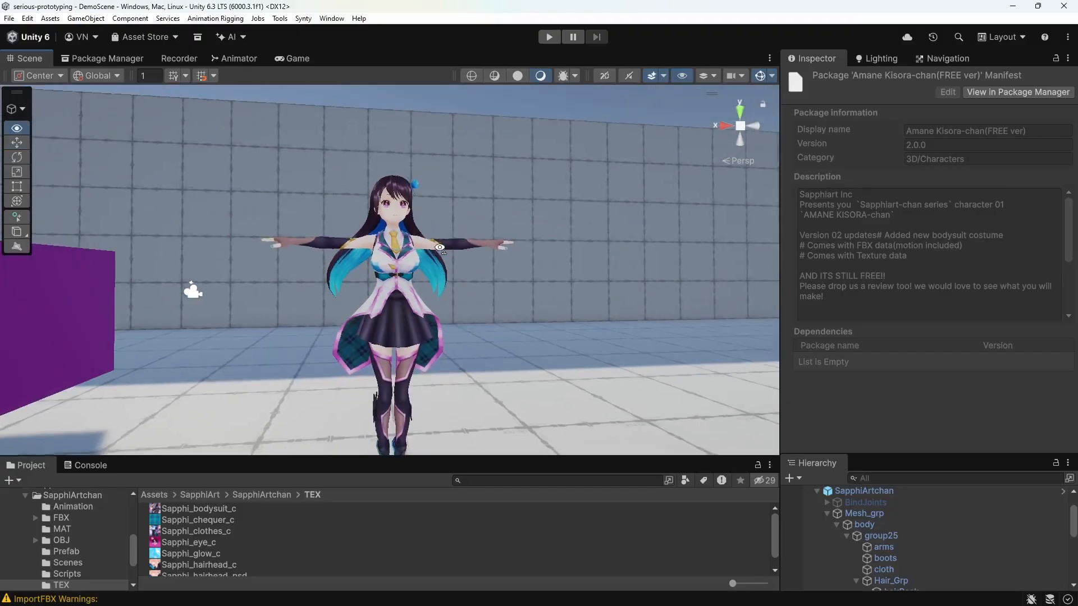
pyautogui.moveTo(432, 274); pyautogui.dragTo(398, 291, button='right')
# Step: Delete the purple cube standing beside the character from the scene
pyautogui.click(236, 264)
pyautogui.moveTo(301, 237); pyautogui.dragTo(416, 295, button='right')
pyautogui.press('s')
pyautogui.press('a')
pyautogui.press('Delete')
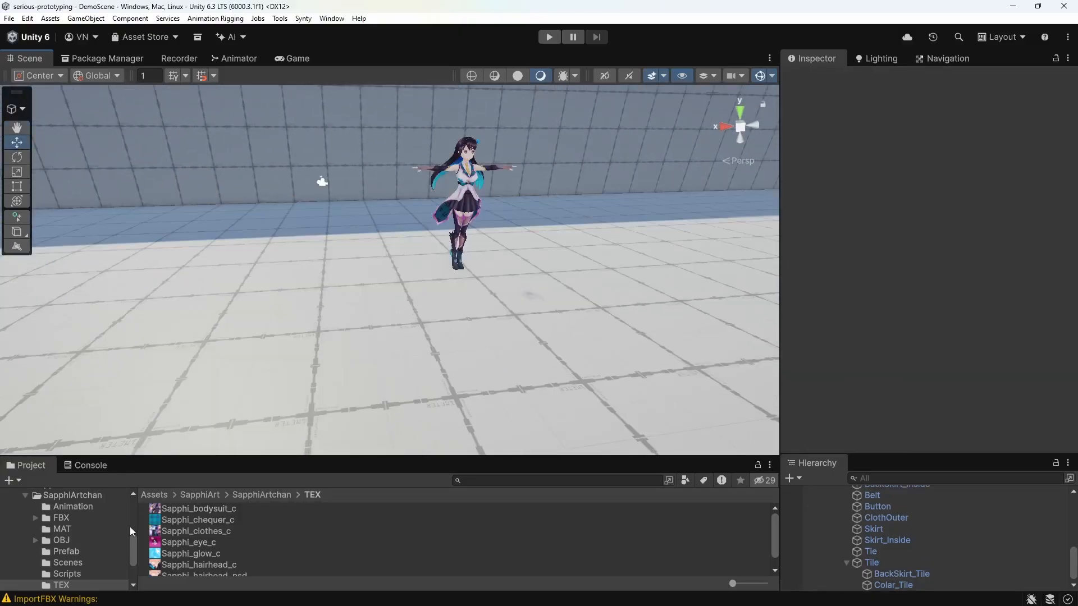
# Step: Open the Assets/Pickup/Prefabs folder and preview the PickUp_Mate_Dirt prefab in its own window, closing it when done
pyautogui.click(154, 494)
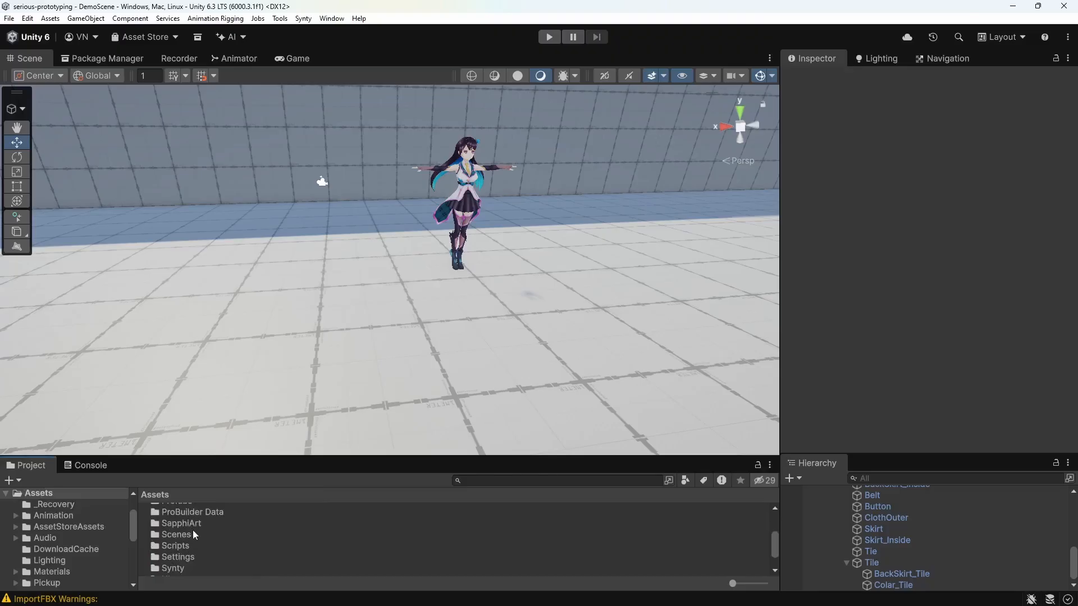
pyautogui.scroll(1, 191, 528)
pyautogui.doubleClick(189, 529)
pyautogui.press('s')
pyautogui.moveTo(255, 275); pyautogui.dragTo(314, 254, button='right')
pyautogui.click(171, 530)
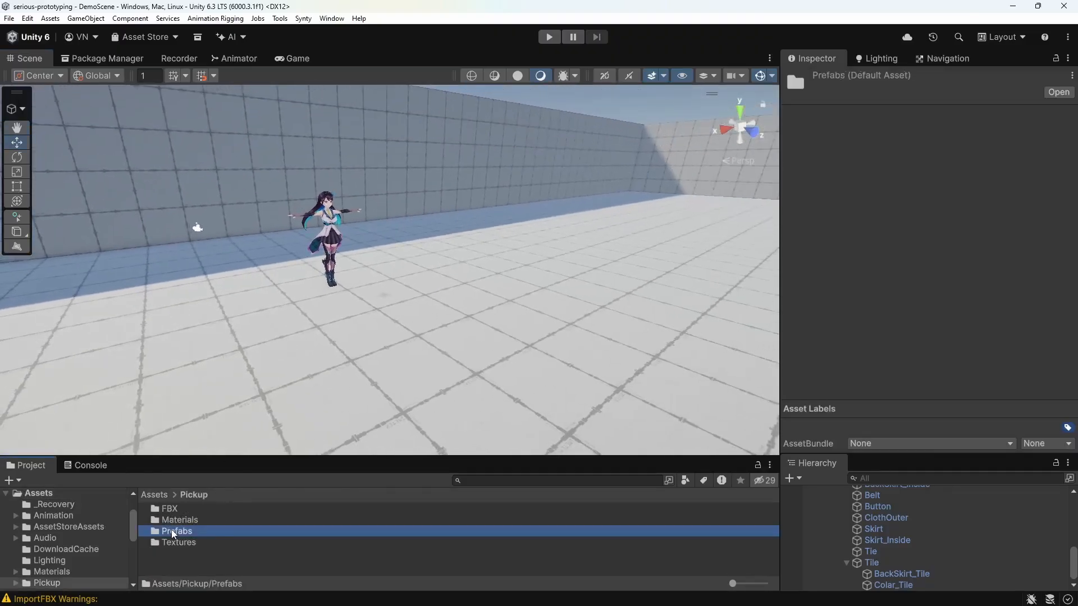
pyautogui.doubleClick(171, 531)
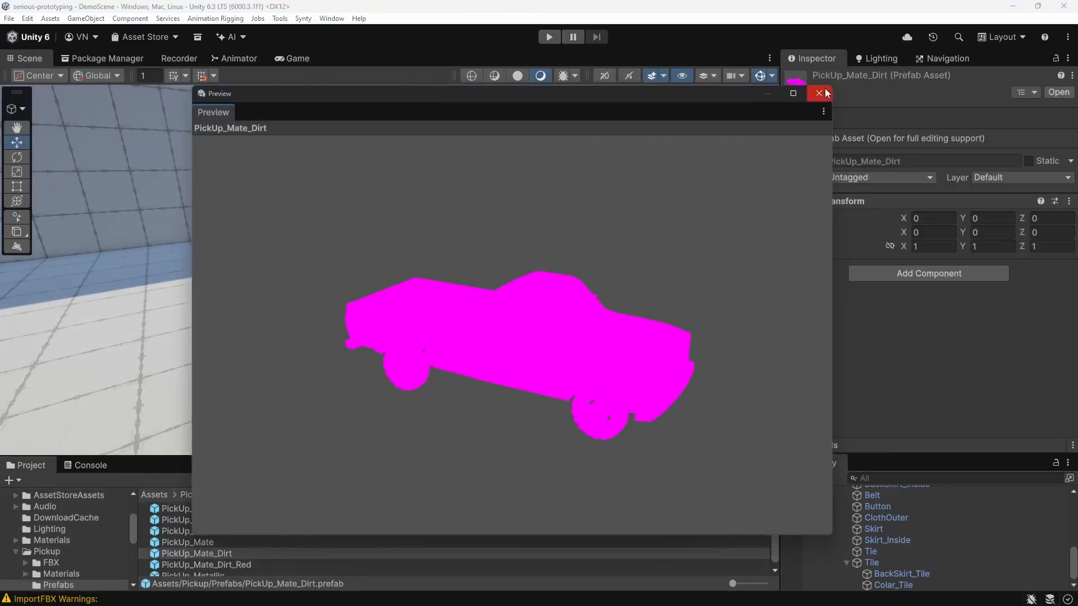
pyautogui.click(819, 94)
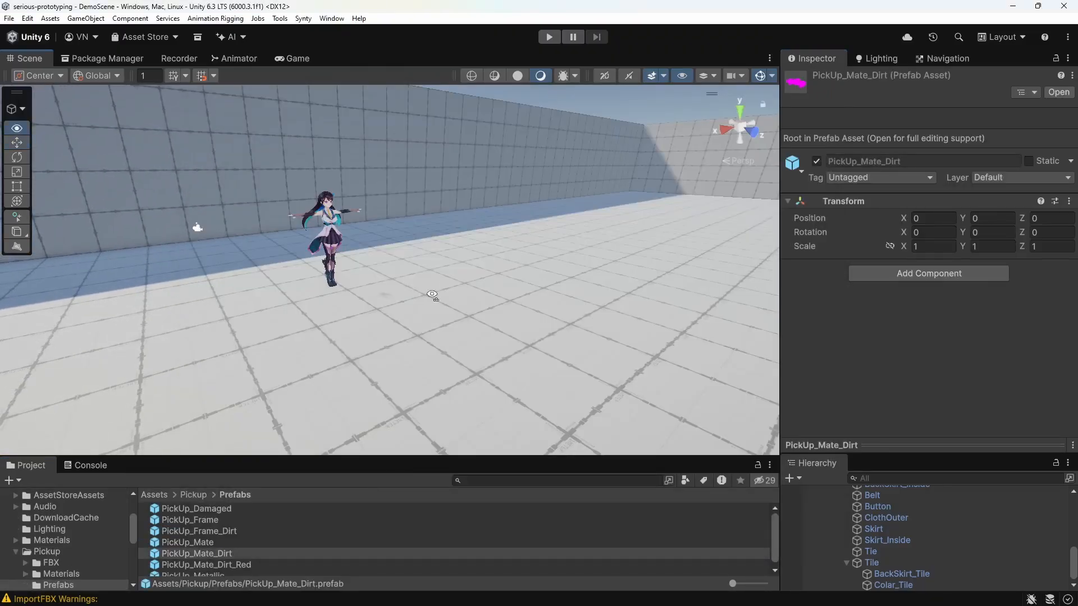
# Step: Place the PickUp_Mate_Dirt prefab on the floor beside the character and view the truck up close
pyautogui.moveTo(209, 552); pyautogui.dragTo(474, 243)
pyautogui.press('d')
pyautogui.moveTo(523, 302); pyautogui.dragTo(523, 364, button='right')
pyautogui.press('w')
pyautogui.press('w')
pyautogui.hotkey('shift', 'space')
pyautogui.press('s')
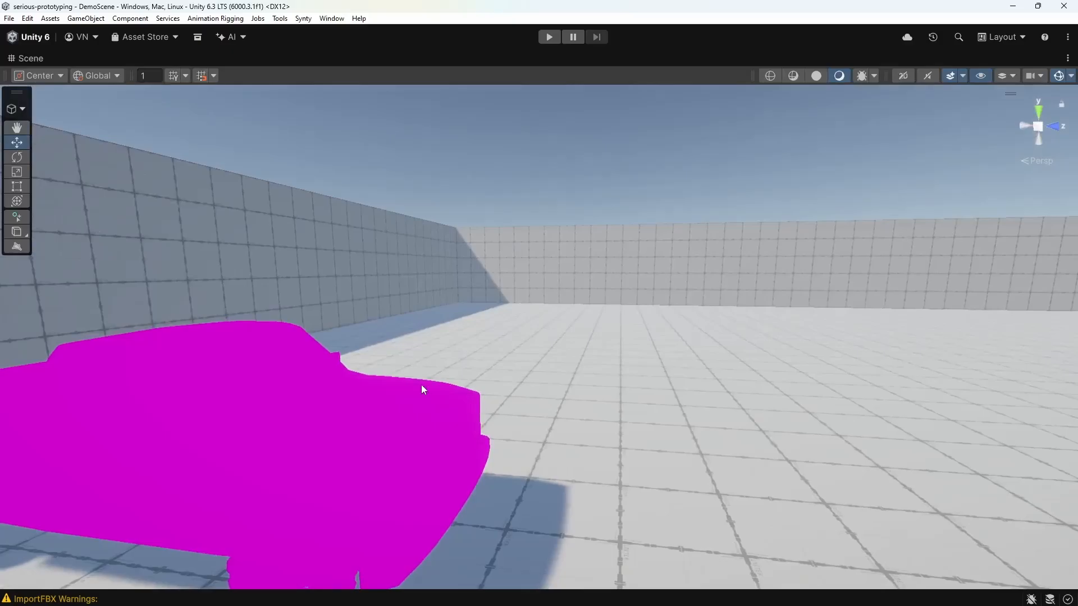
pyautogui.hotkey('shift', 'space')
pyautogui.moveTo(477, 328); pyautogui.dragTo(256, 335, button='right')
# Step: Select the truck's HOOD mesh, locate its Element 0 material in the project and select Mate_Dirt_4096
pyautogui.click(539, 302)
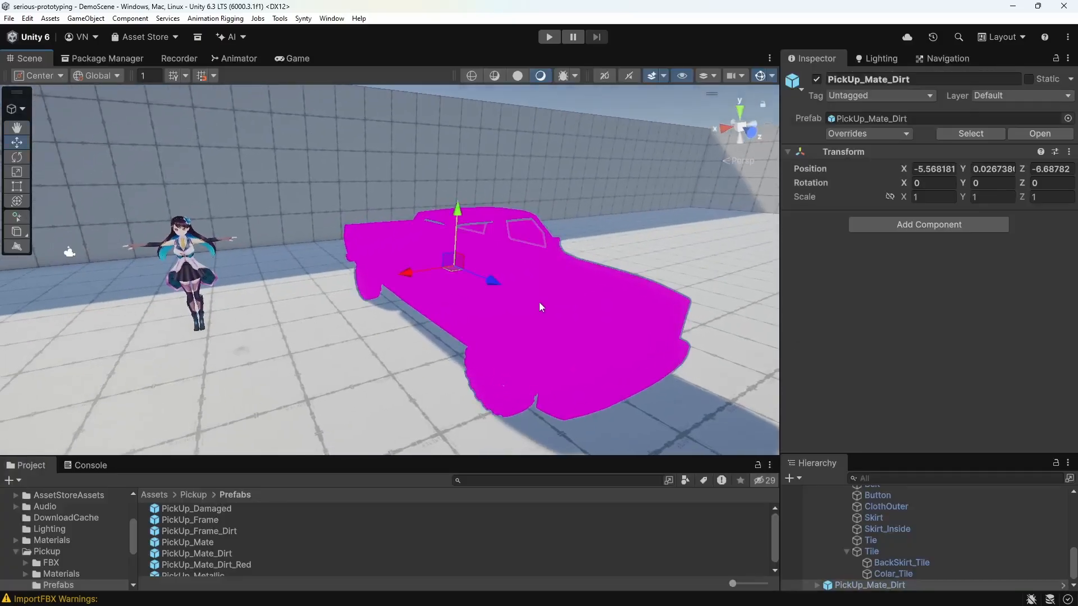
pyautogui.click(539, 304)
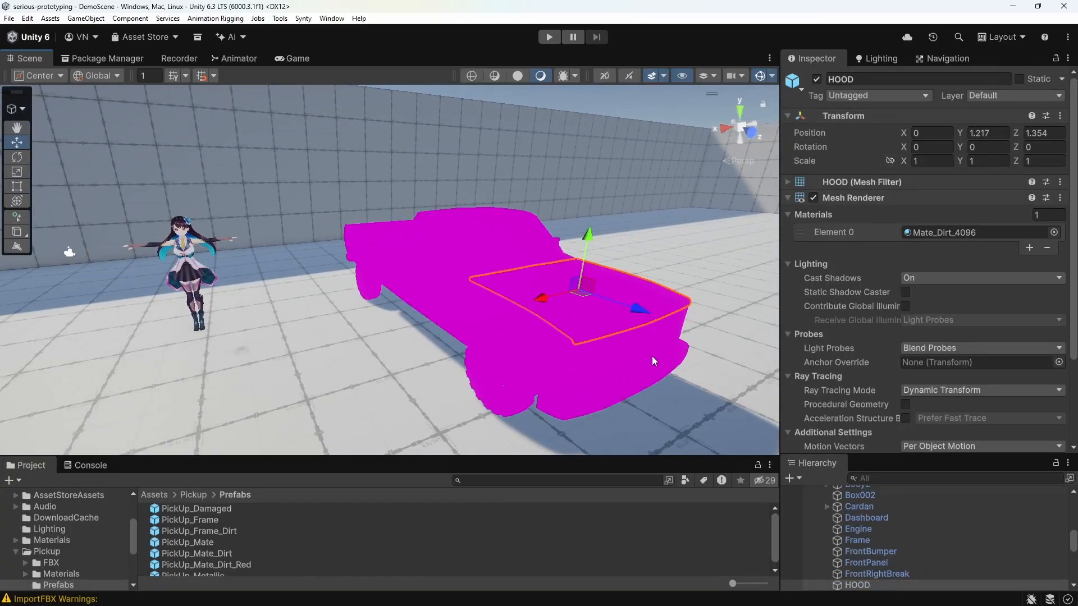
pyautogui.click(928, 231)
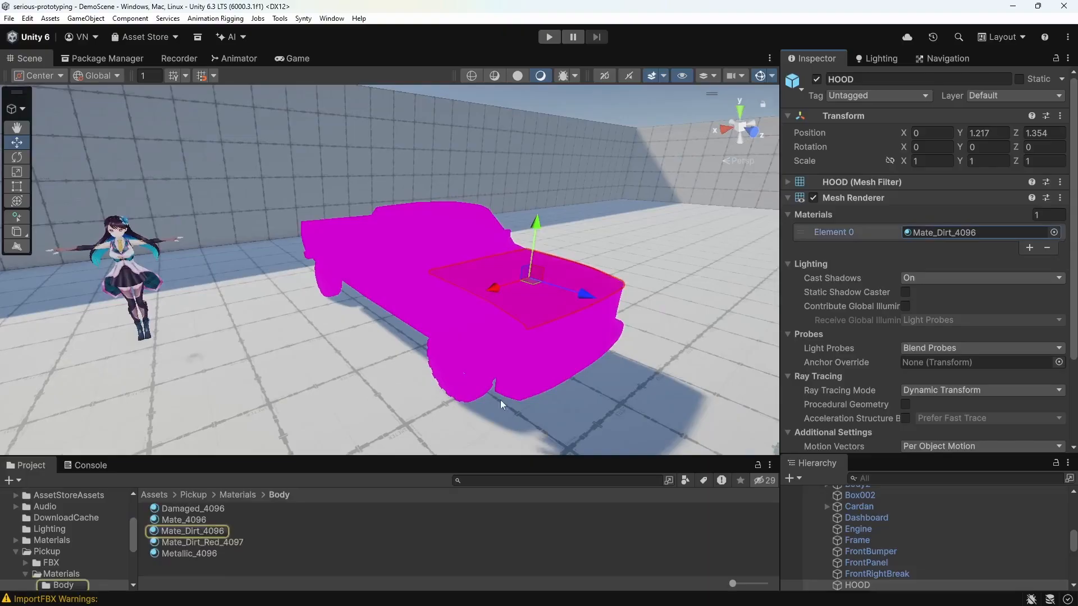
pyautogui.click(193, 531)
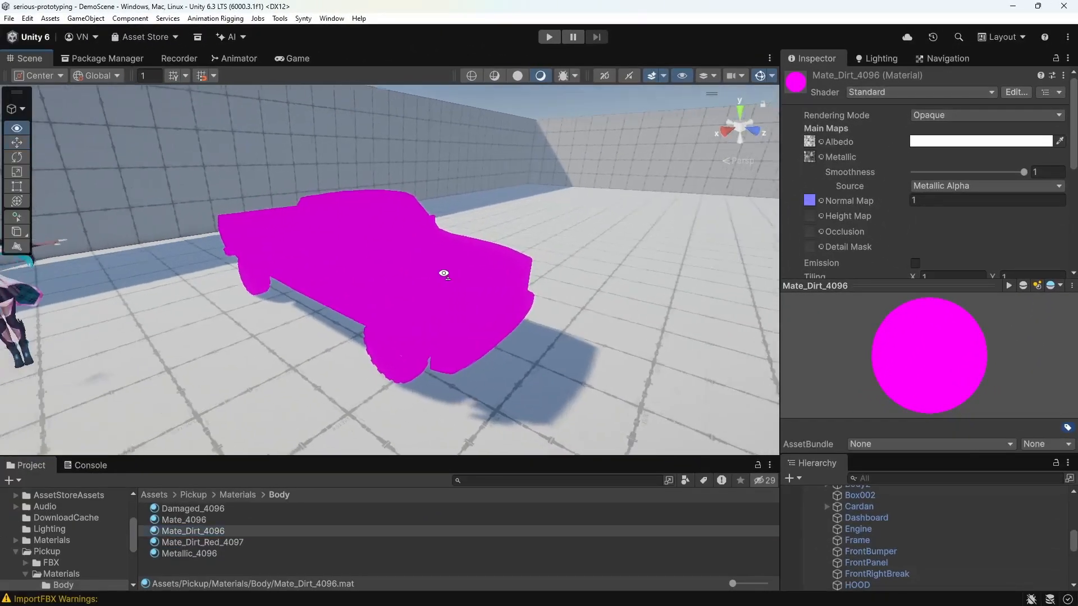
# Step: Locate the normal, metallic and albedo textures used by the Mate_Dirt_4096 material in the project
pyautogui.press('w')
pyautogui.moveTo(443, 273); pyautogui.dragTo(390, 257, button='right')
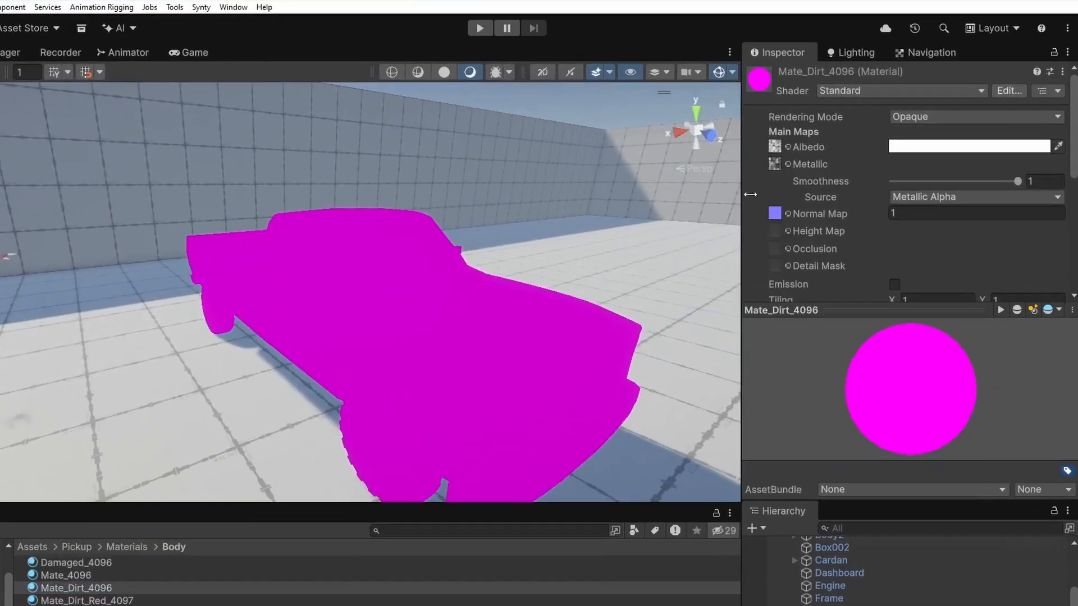
pyautogui.click(775, 165)
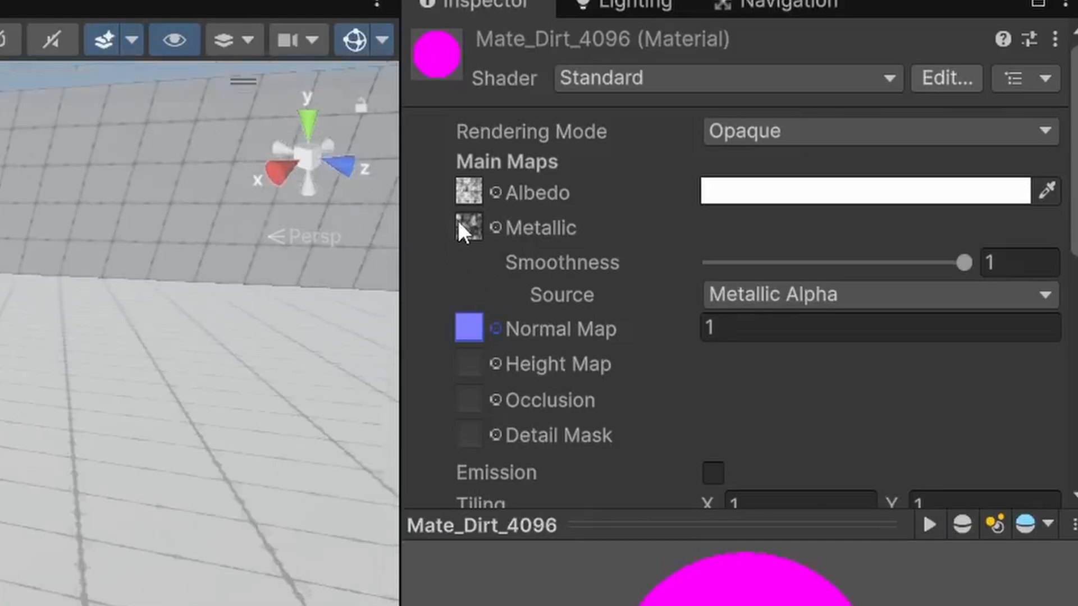
pyautogui.click(459, 220)
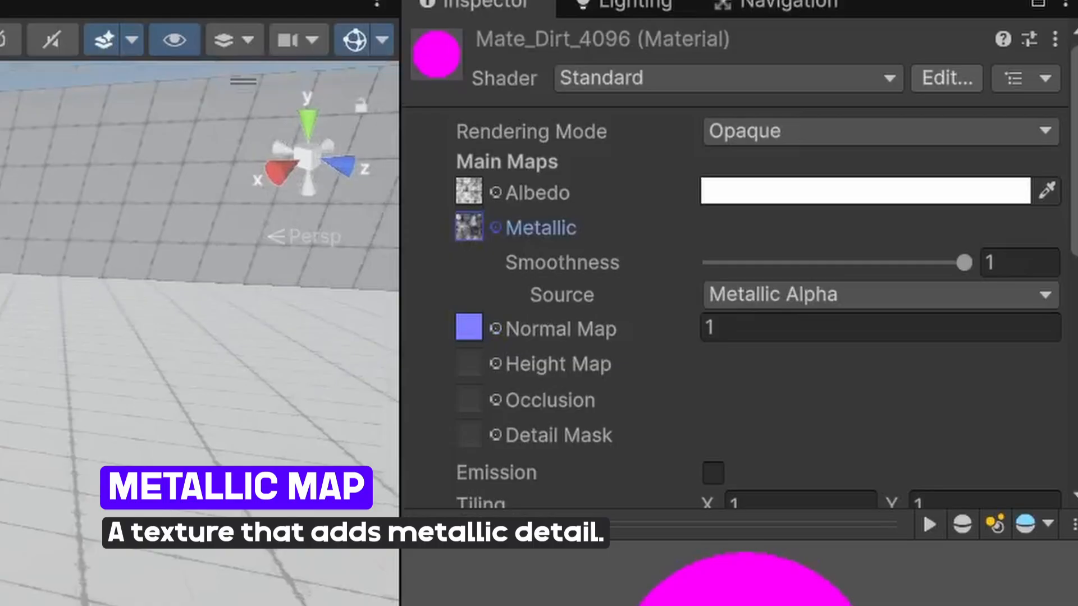
pyautogui.click(461, 187)
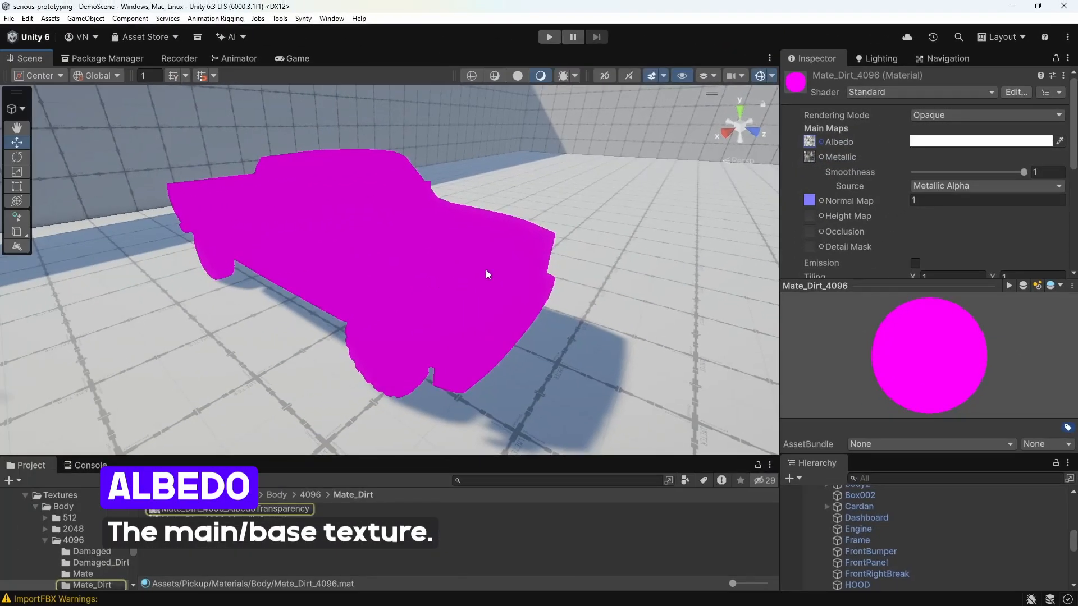
pyautogui.moveTo(487, 275); pyautogui.dragTo(431, 277, button='right')
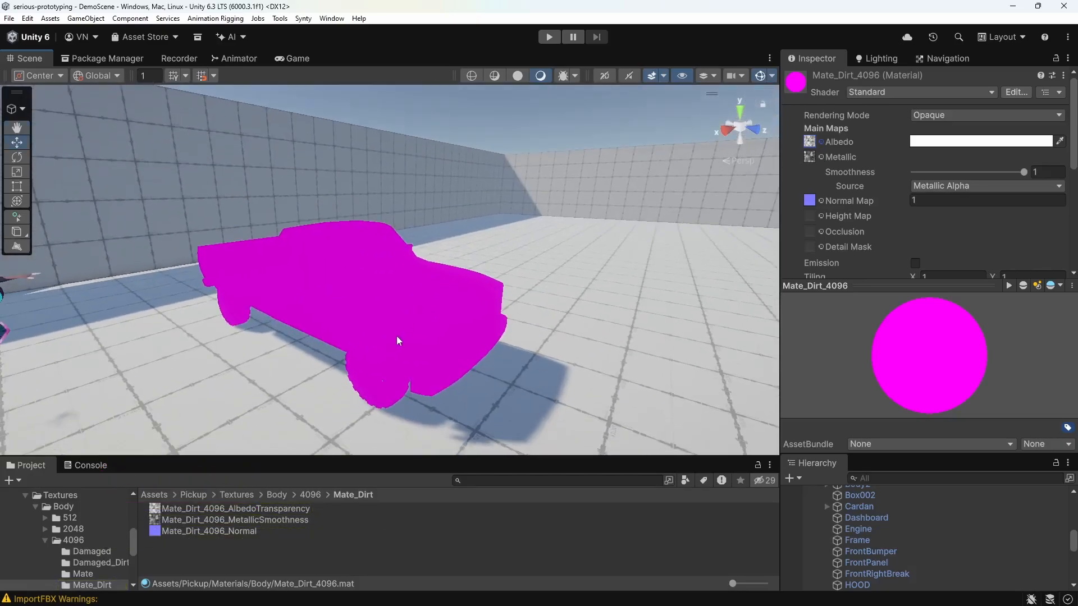
pyautogui.moveTo(534, 292); pyautogui.dragTo(456, 291, button='right')
pyautogui.click(449, 287)
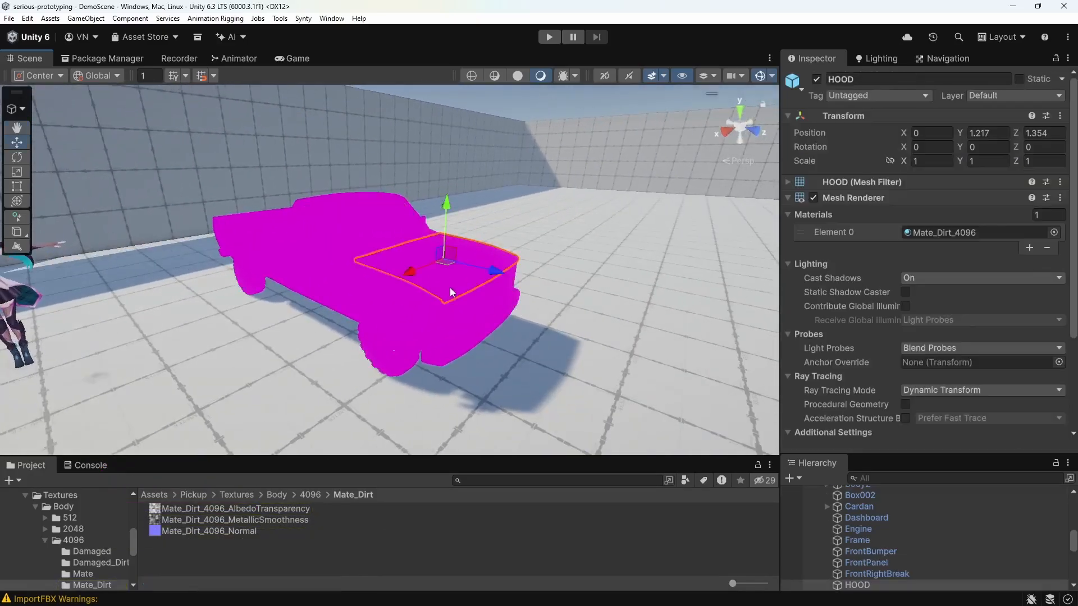
pyautogui.moveTo(522, 214); pyautogui.dragTo(522, 203, button='right')
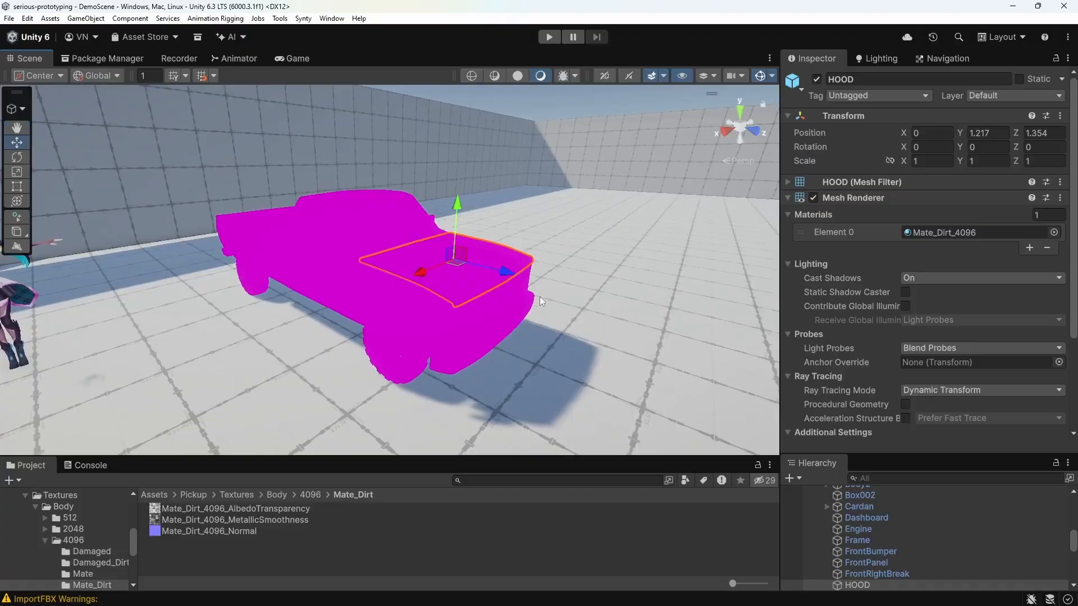
pyautogui.moveTo(540, 301); pyautogui.dragTo(499, 286, button='right')
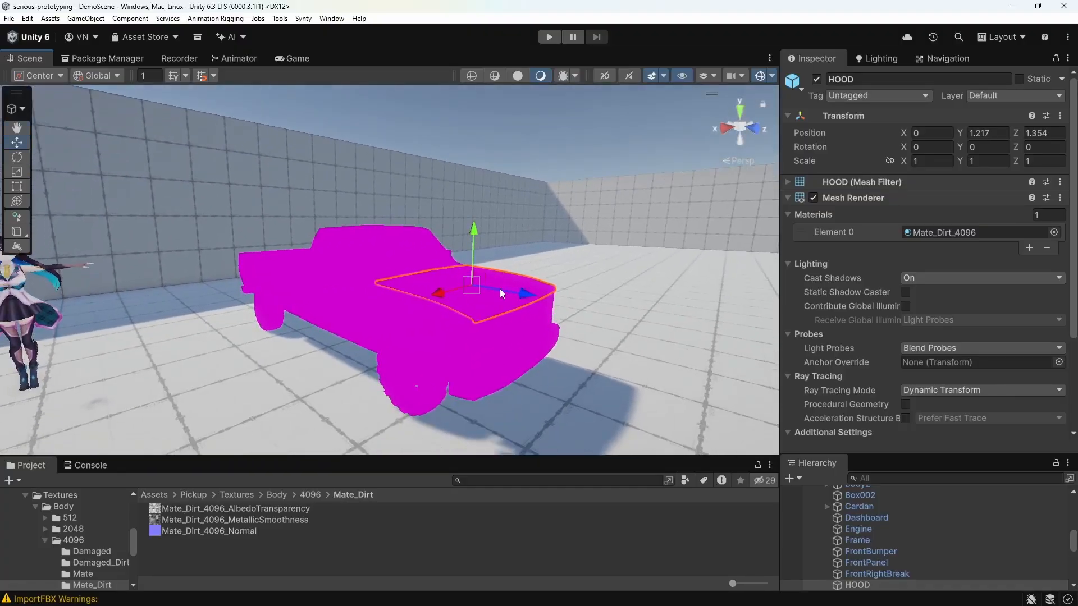
pyautogui.hotkey('shift', 'space')
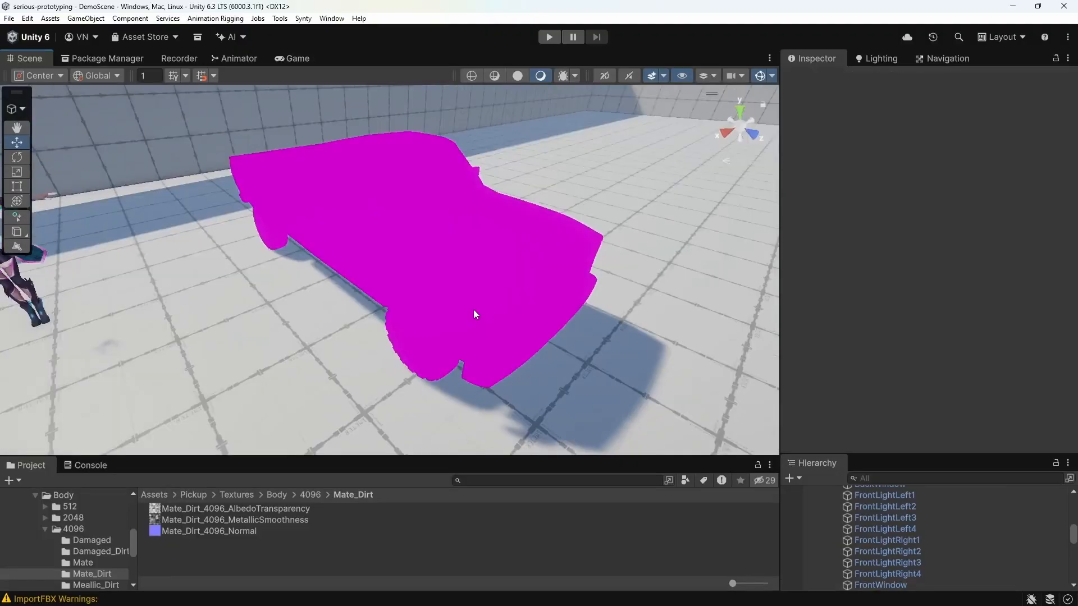
# Step: Select the HOOD mesh, open its Mate_Dirt_4096 material and locate that material's albedo texture in the project
pyautogui.keyDown('alt'); pyautogui.moveTo(430, 233); pyautogui.dragTo(503, 376); pyautogui.keyUp('alt')
pyautogui.click(419, 230)
pyautogui.click(454, 371)
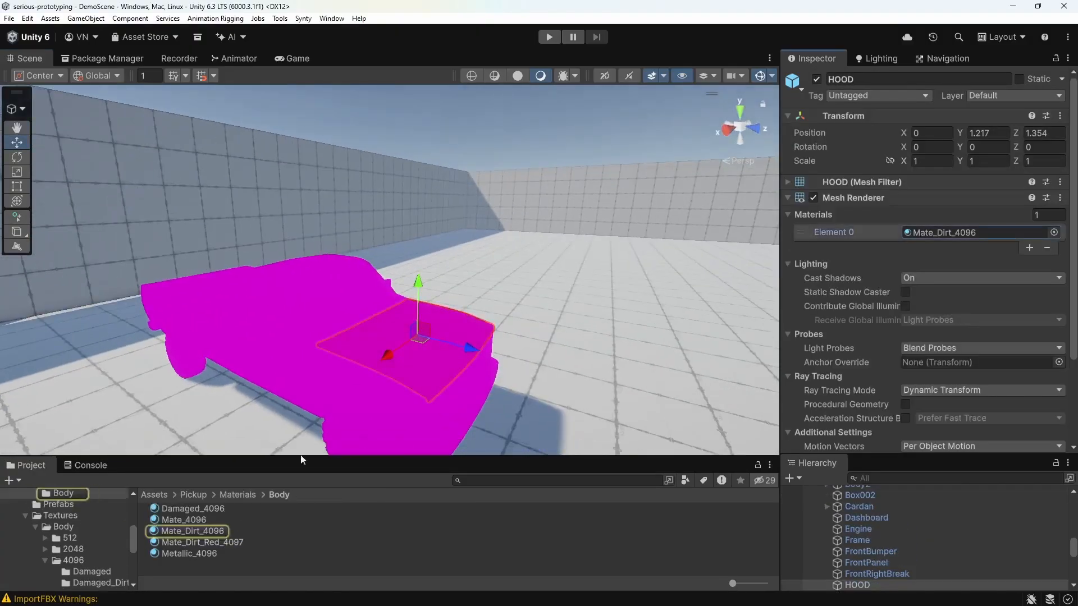
pyautogui.click(202, 531)
pyautogui.click(809, 141)
pyautogui.moveTo(526, 283); pyautogui.dragTo(491, 317, button='right')
# Step: Switch Mate_Dirt_4096 to the Universal Render Pipeline/Lit shader and assign Mate_Dirt_4096_AlbedoTransparency as its Base Map
pyautogui.click(924, 93)
pyautogui.press('Down')
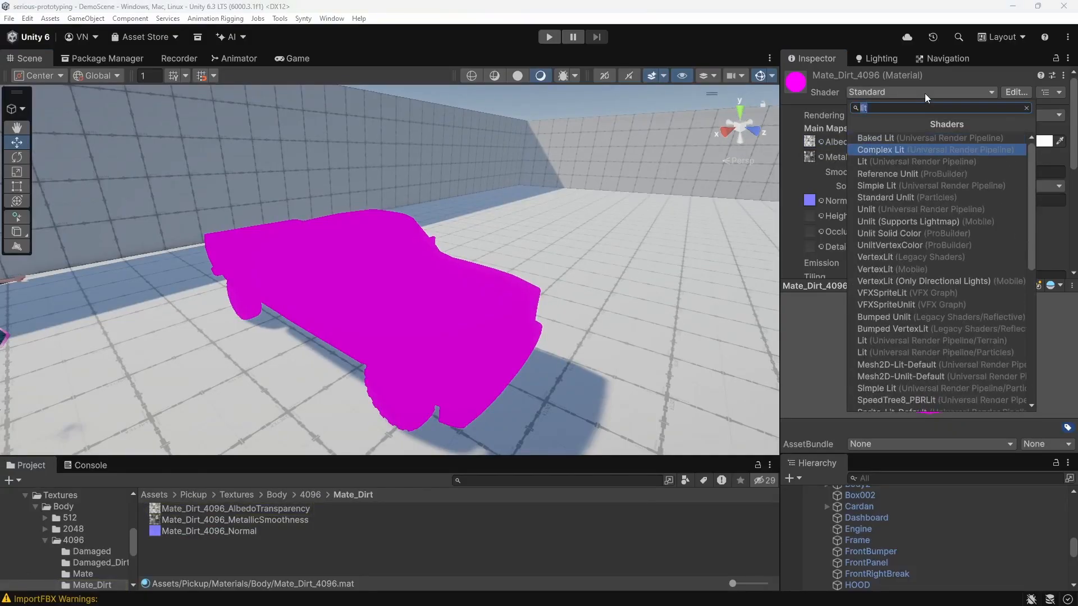
pyautogui.press('Down')
pyautogui.press('Return')
pyautogui.moveTo(236, 508); pyautogui.dragTo(810, 102)
# Step: Select the truck's front wheel, open its Wheel_Dirt material and locate that material's albedo texture
pyautogui.moveTo(472, 253); pyautogui.dragTo(413, 294, button='right')
pyautogui.click(414, 294)
pyautogui.click(973, 233)
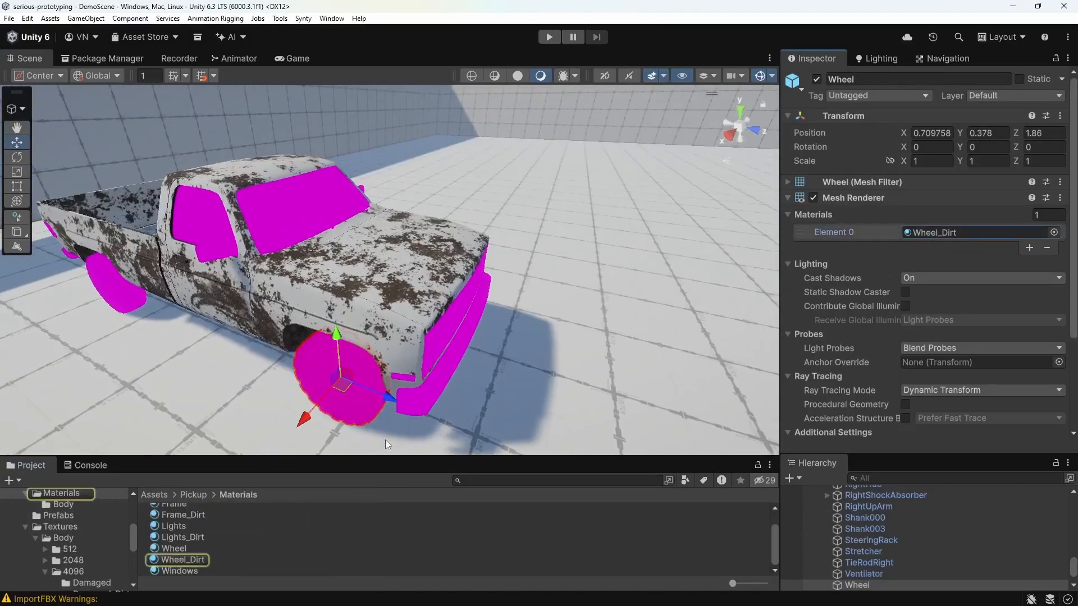
pyautogui.click(182, 559)
pyautogui.click(807, 143)
# Step: Switch Wheel_Dirt to the Universal Render Pipeline/Lit shader and assign its located albedo texture as the Base Map
pyautogui.click(922, 92)
pyautogui.write('lit')
pyautogui.press('Down')
pyautogui.press('Down')
pyautogui.press('Return')
pyautogui.moveTo(233, 508); pyautogui.dragTo(812, 226)
# Step: Select the magenta front part of the truck, open its Frame_Dirt material and locate that material's albedo texture
pyautogui.moveTo(533, 213); pyautogui.dragTo(455, 297, button='right')
pyautogui.click(455, 300)
pyautogui.moveTo(488, 356); pyautogui.dragTo(506, 315, button='right')
pyautogui.click(974, 233)
pyautogui.click(177, 543)
pyautogui.click(809, 141)
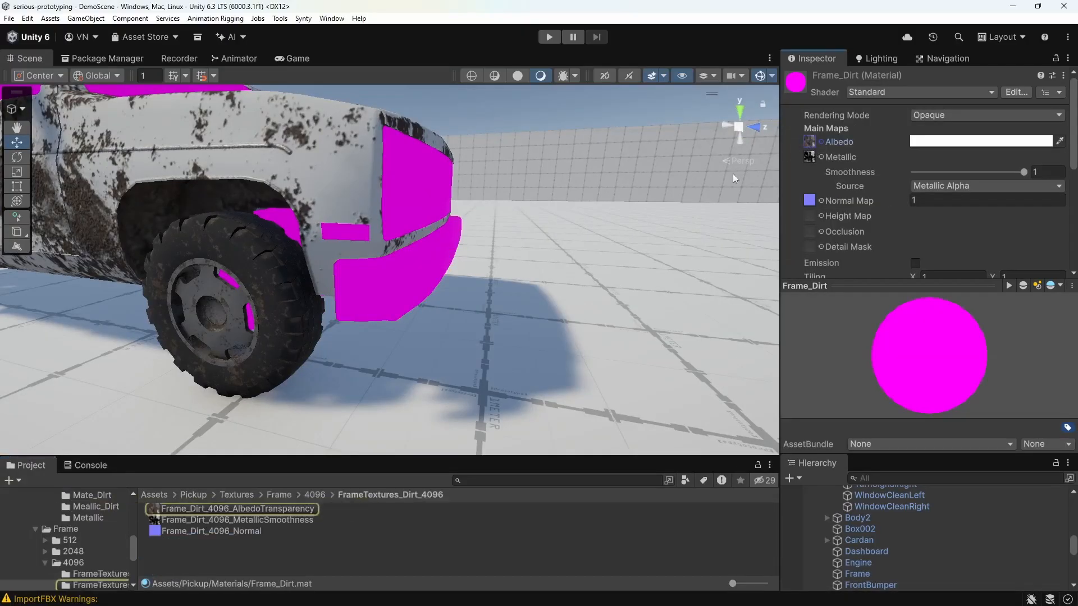
# Step: Switch Frame_Dirt to the Universal Render Pipeline/Lit shader and assign Frame_Dirt_4096_AlbedoTransparency as its Base Map
pyautogui.click(920, 92)
pyautogui.write('lit')
pyautogui.press('Down')
pyautogui.press('Down')
pyautogui.press('Return')
pyautogui.moveTo(156, 510); pyautogui.dragTo(812, 227)
# Step: Select a magenta front light on the truck, open its Lights_Dirt material and locate that material's albedo texture
pyautogui.moveTo(550, 241); pyautogui.dragTo(353, 259, button='right')
pyautogui.click(331, 245)
pyautogui.click(957, 233)
pyautogui.click(182, 540)
pyautogui.click(897, 95)
pyautogui.click(809, 141)
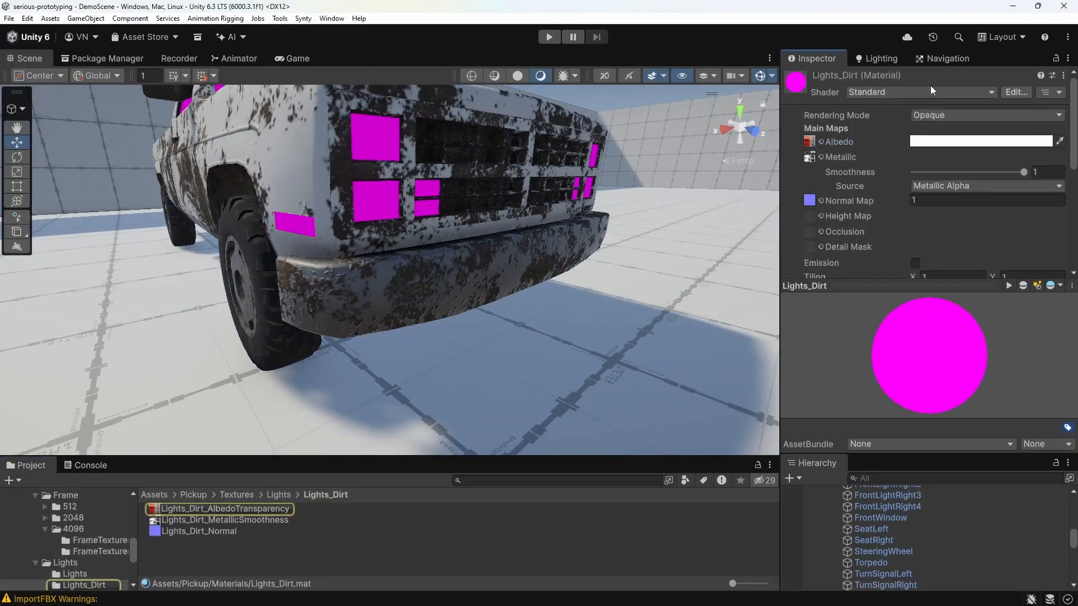
# Step: Switch Lights_Dirt to the Universal Render Pipeline/Lit shader and assign Lights_Dirt_AlbedoTransparency as its Base Map
pyautogui.click(925, 92)
pyautogui.write('lit')
pyautogui.press('Down')
pyautogui.press('Down')
pyautogui.press('Return')
pyautogui.moveTo(156, 509); pyautogui.dragTo(812, 227)
# Step: View the truck's cab from the side and select the magenta RightWindow mesh to check its assigned material
pyautogui.moveTo(545, 216); pyautogui.dragTo(349, 325, button='right')
pyautogui.press('w')
pyautogui.hotkey('shift', 'space')
pyautogui.hotkey('shift', 'space')
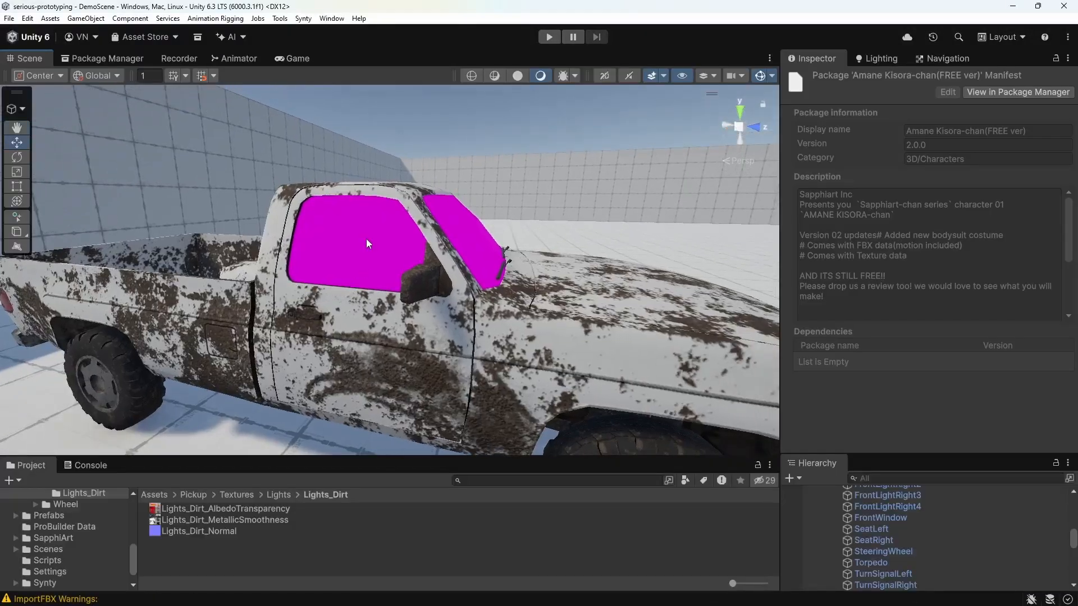
pyautogui.click(368, 243)
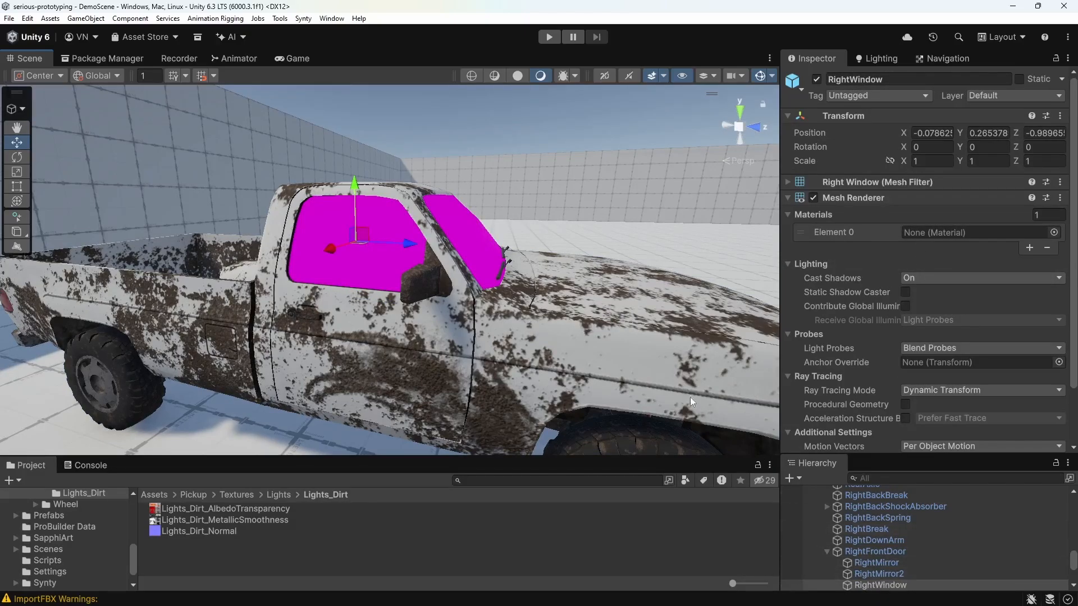
pyautogui.moveTo(533, 250); pyautogui.dragTo(490, 253, button='right')
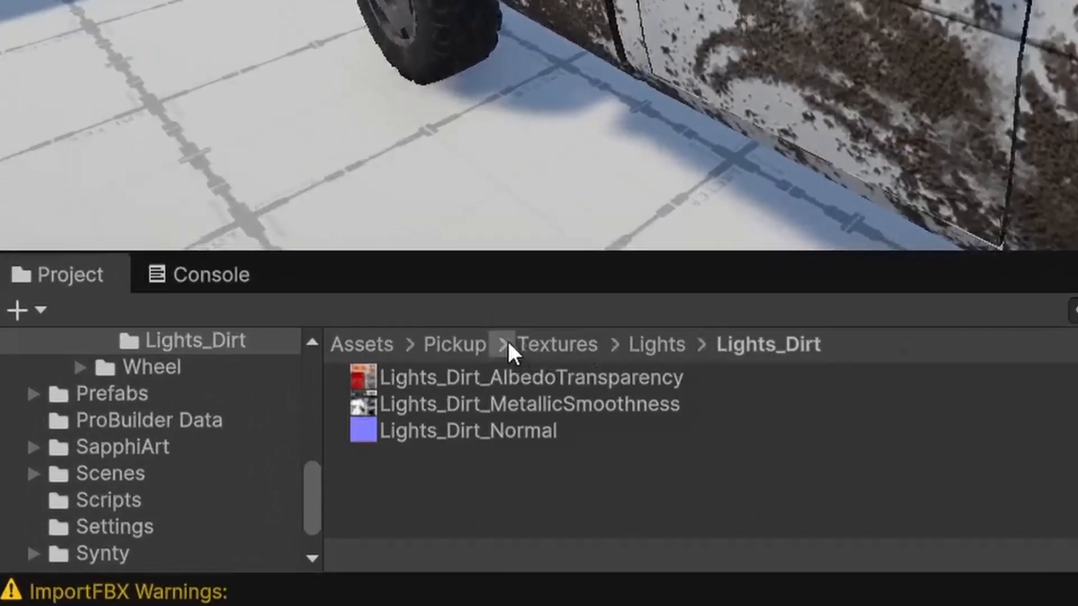
# Step: Open the Assets/Pickup/Materials folder, select the Windows material and widen the area showing its properties
pyautogui.click(213, 495)
pyautogui.click(584, 384)
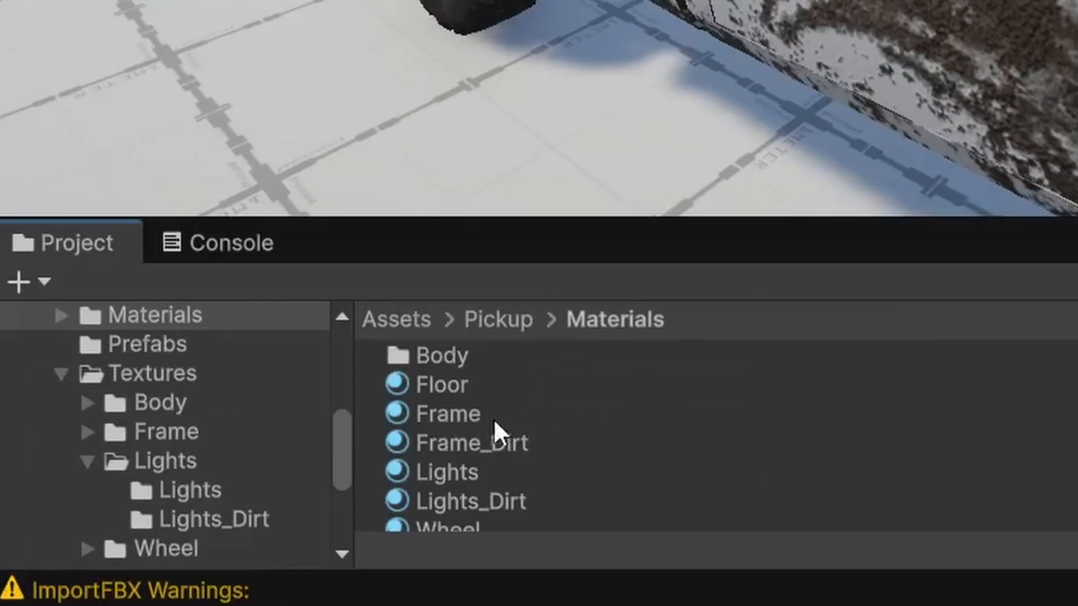
pyautogui.scroll(-2, 497, 427)
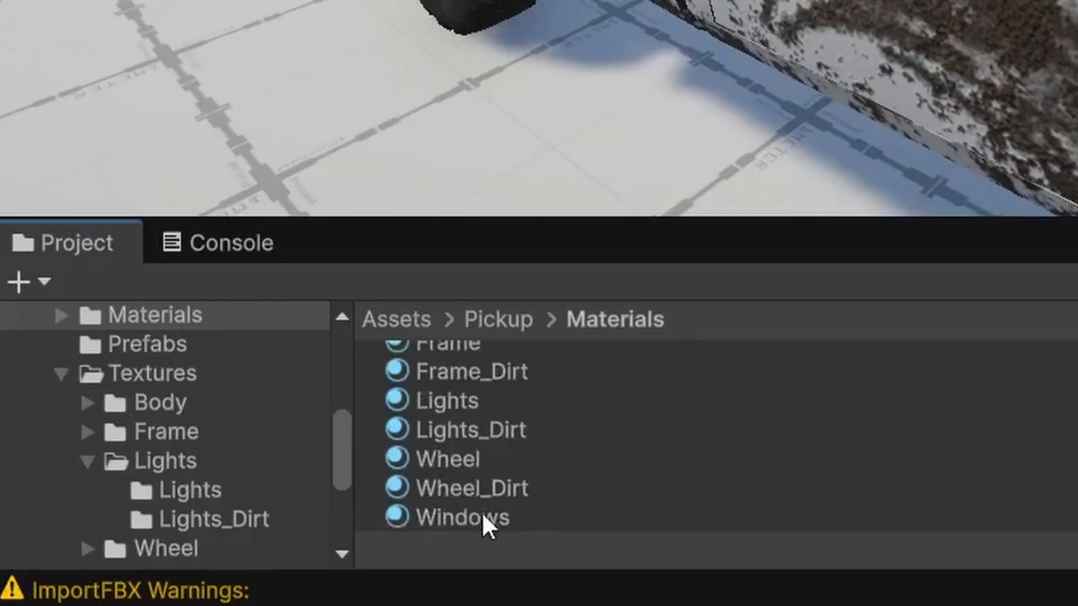
pyautogui.click(466, 517)
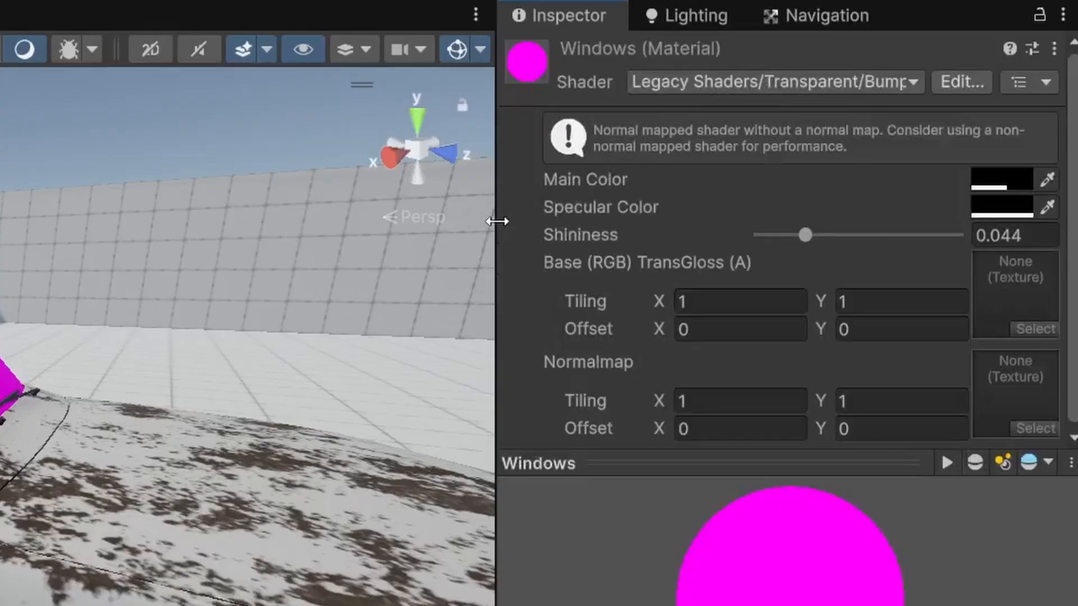
pyautogui.moveTo(497, 222); pyautogui.dragTo(401, 222)
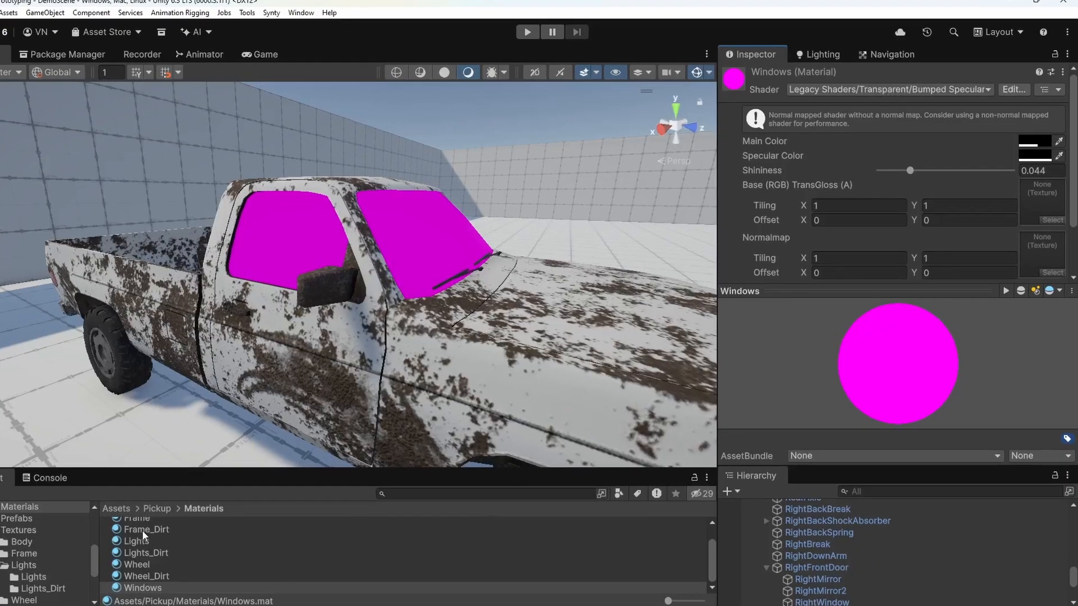
# Step: Compare the shader properties of the Frame_Dirt and Lights_Dirt materials with those of the Windows material
pyautogui.click(183, 515)
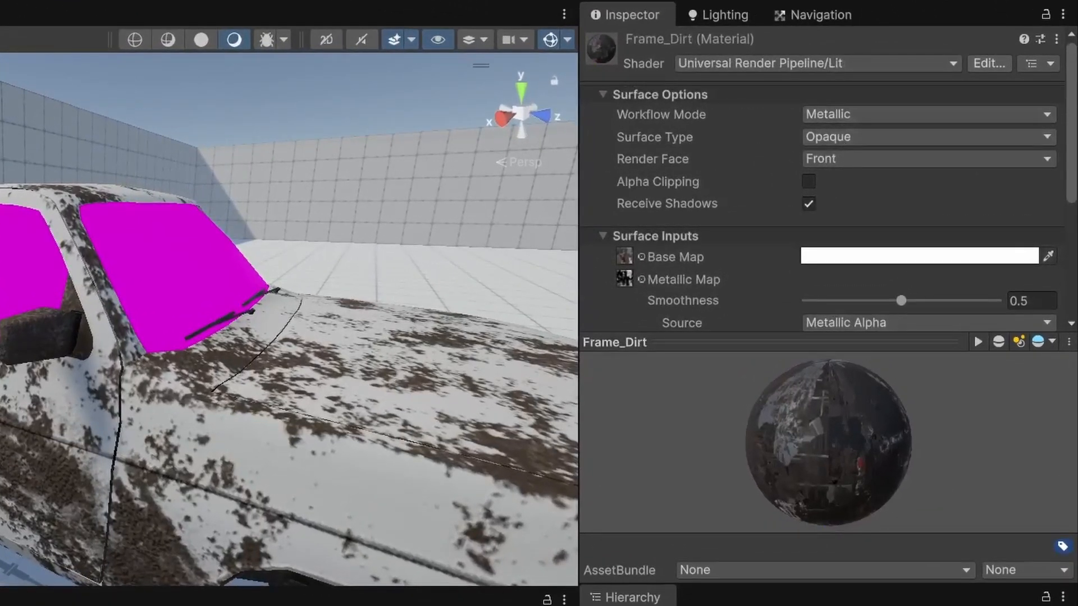
pyautogui.press('Right')
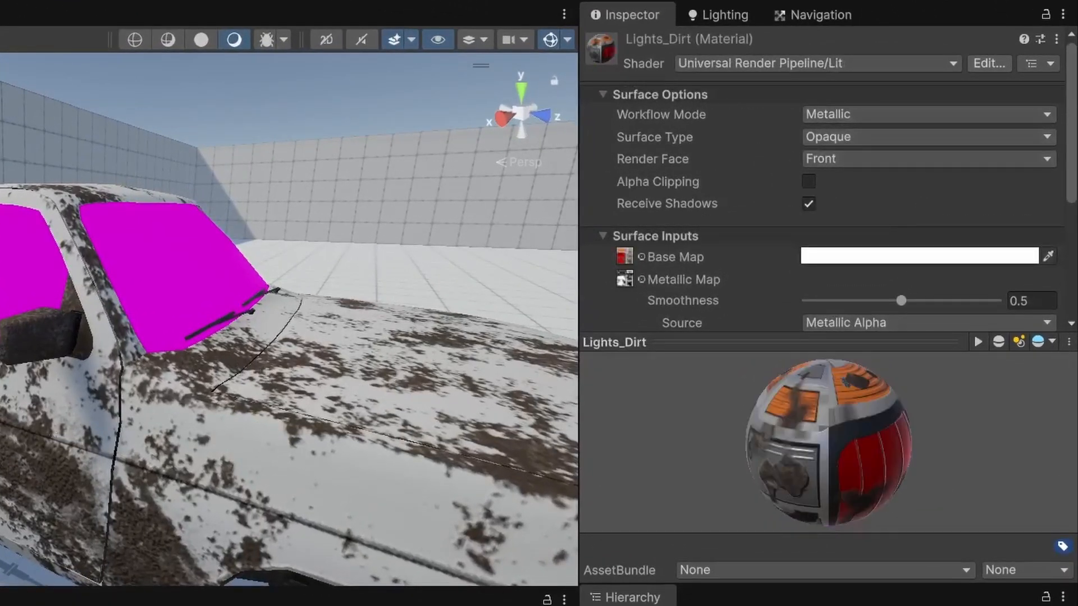
pyautogui.press('Right')
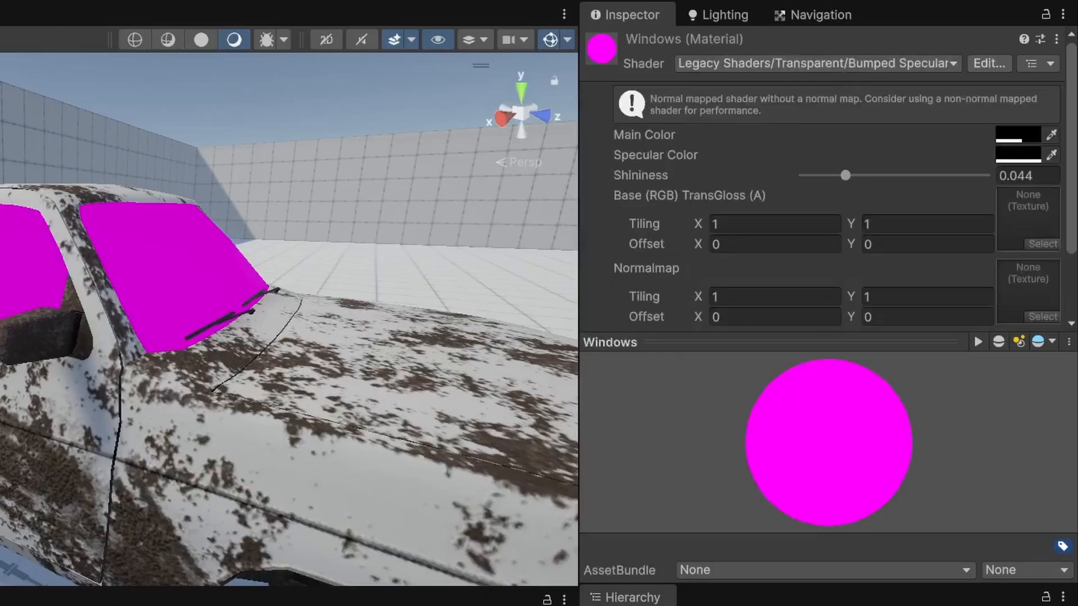
pyautogui.press('Left')
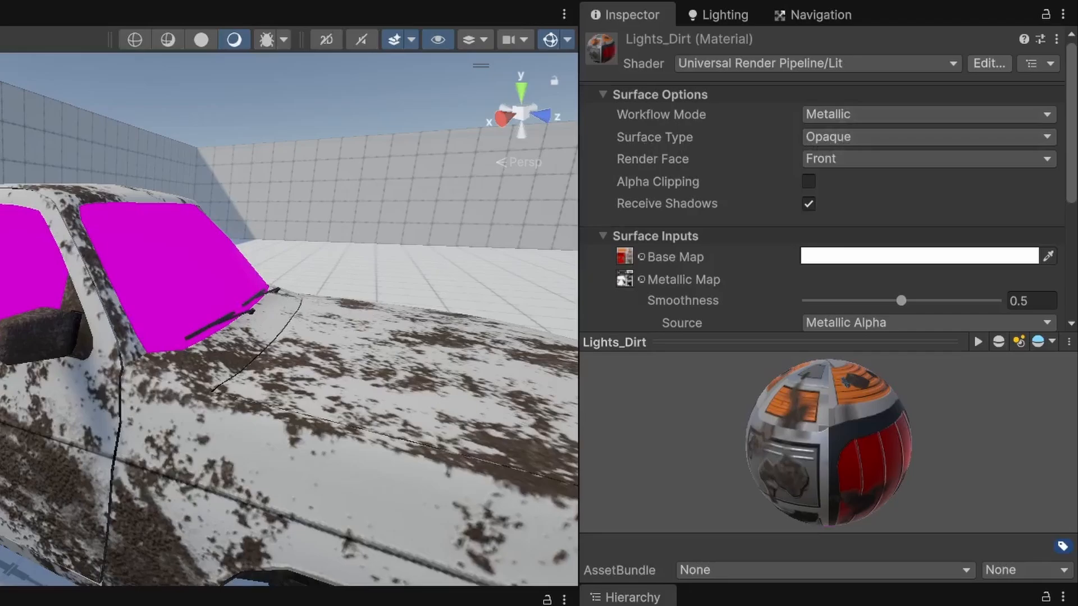
pyautogui.press('Right')
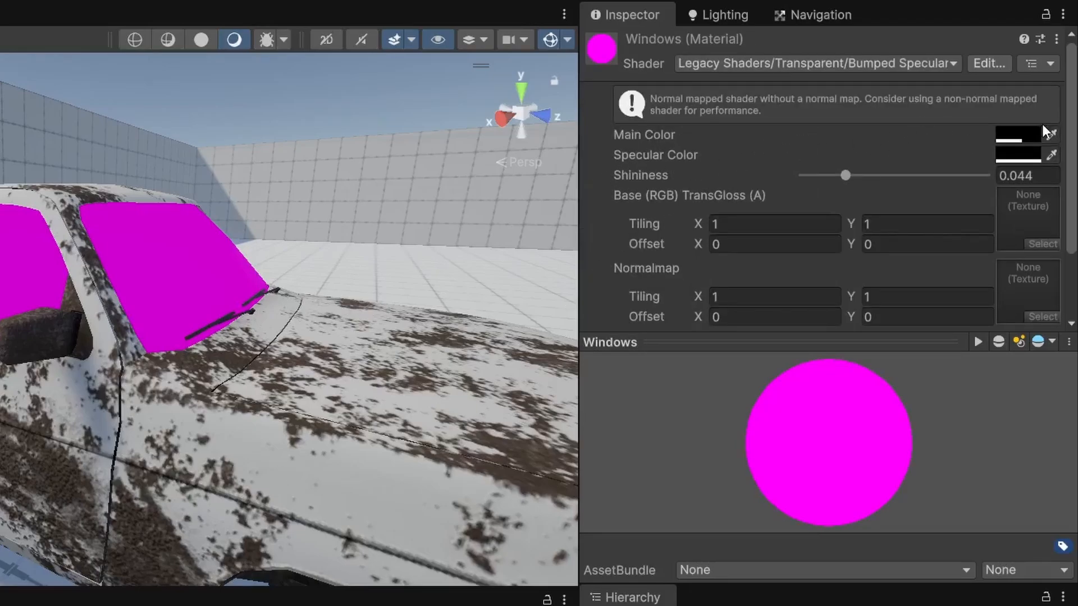
# Step: Compare the Main Color of the Windows material, including its alpha, with the Base Map color of Lights_Dirt
pyautogui.click(1016, 137)
pyautogui.click(1061, 124)
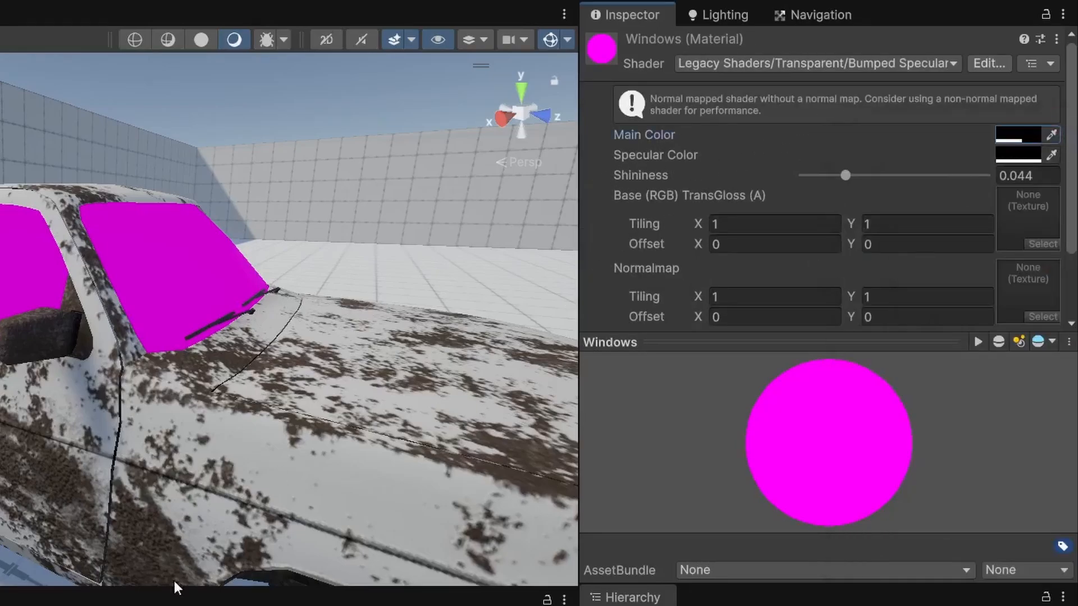
pyautogui.press('Left')
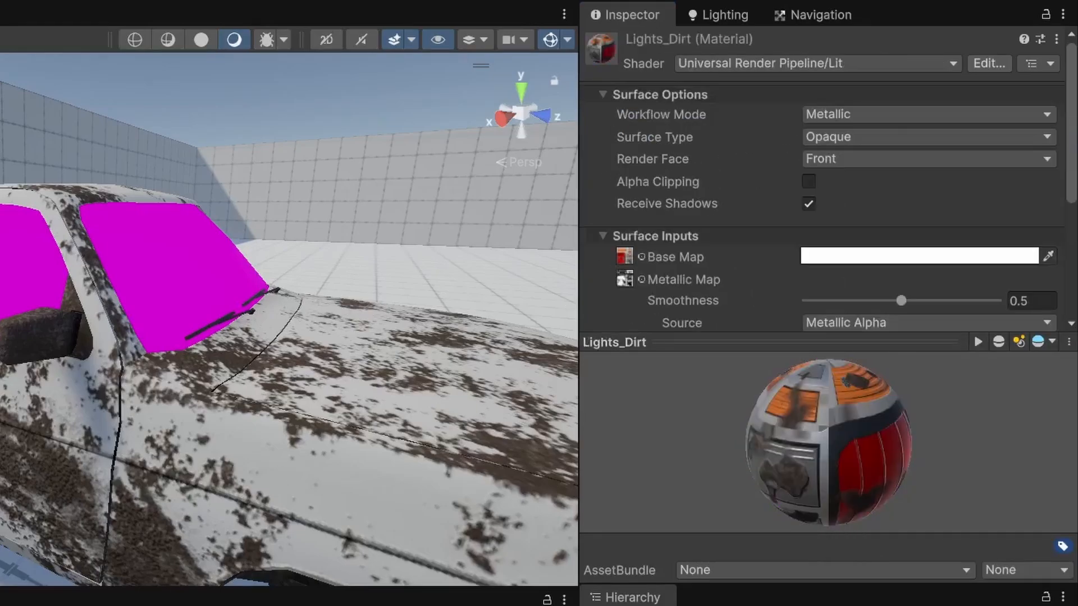
pyautogui.click(854, 258)
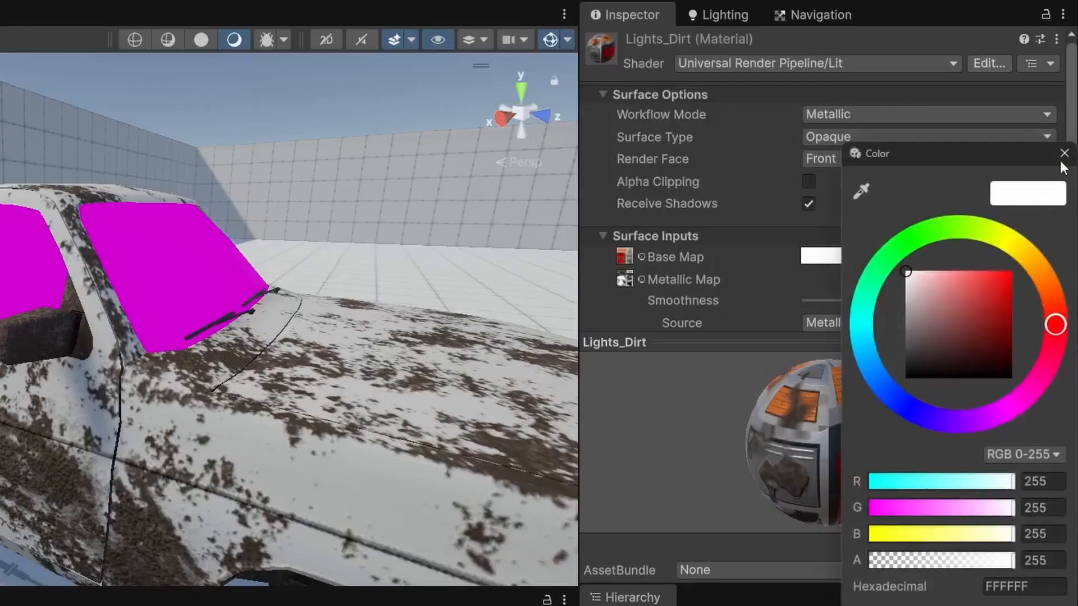
pyautogui.click(1064, 154)
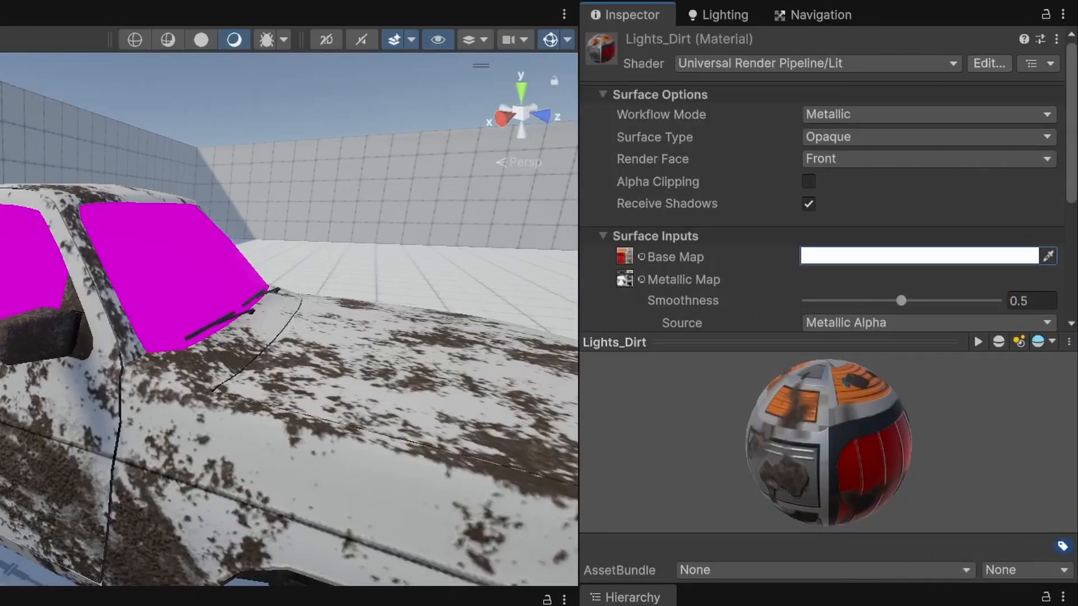
pyautogui.press('Right')
pyautogui.click(1019, 133)
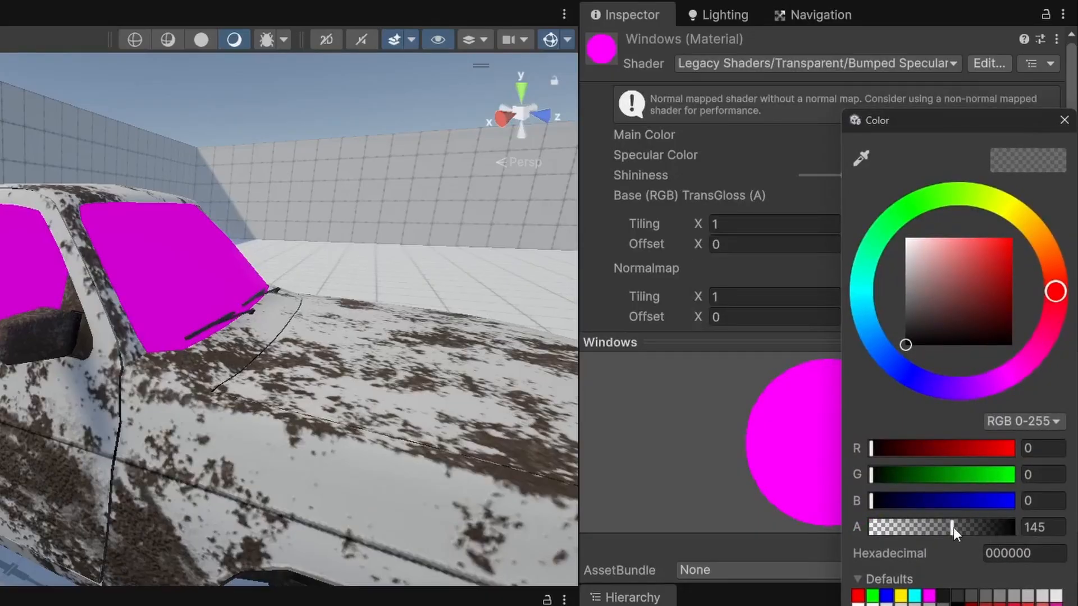
pyautogui.click(1065, 121)
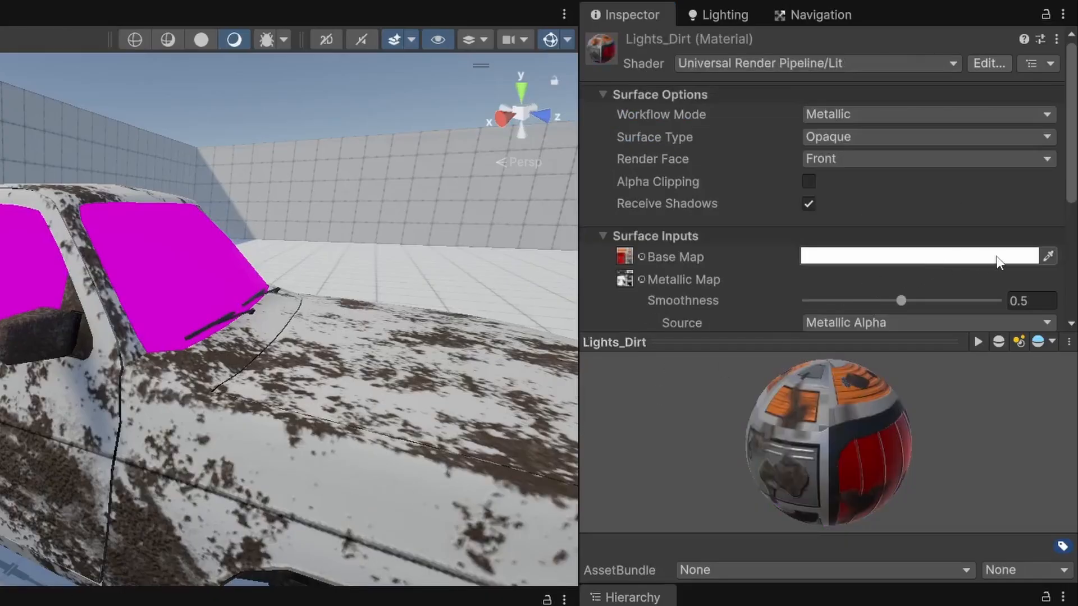
# Step: Try a red FD0000 Base Map color on the Lights_Dirt material
pyautogui.click(999, 258)
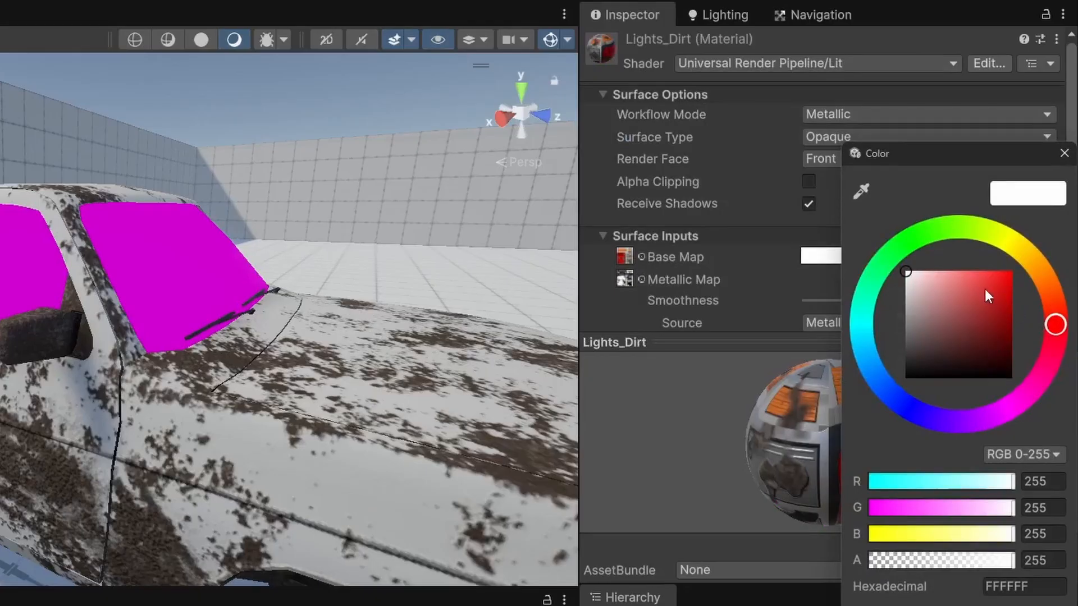
pyautogui.moveTo(986, 294); pyautogui.dragTo(1014, 273)
pyautogui.click(1062, 153)
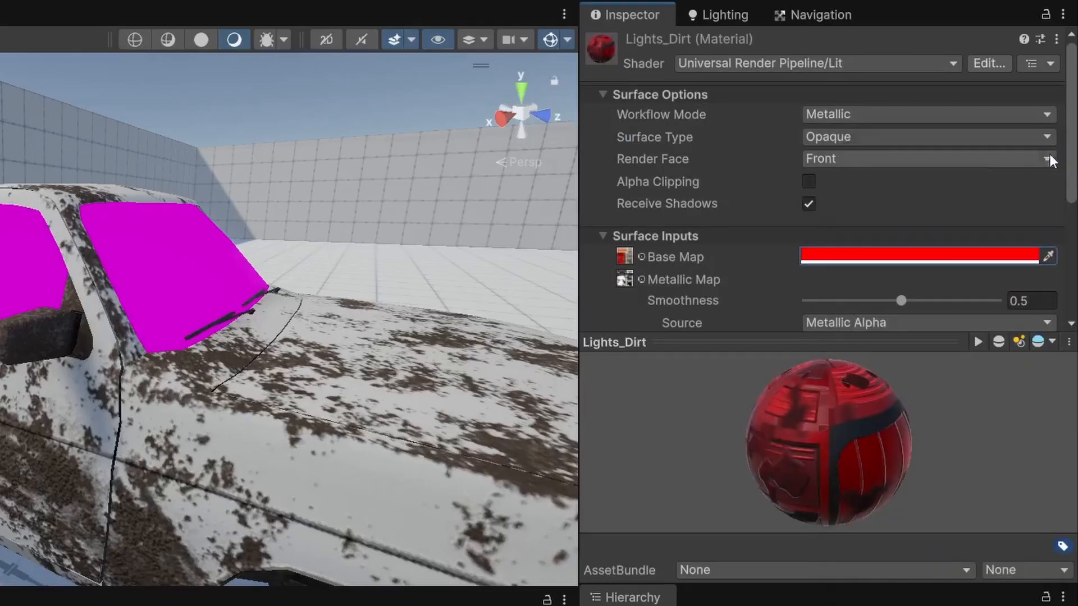
pyautogui.click(934, 256)
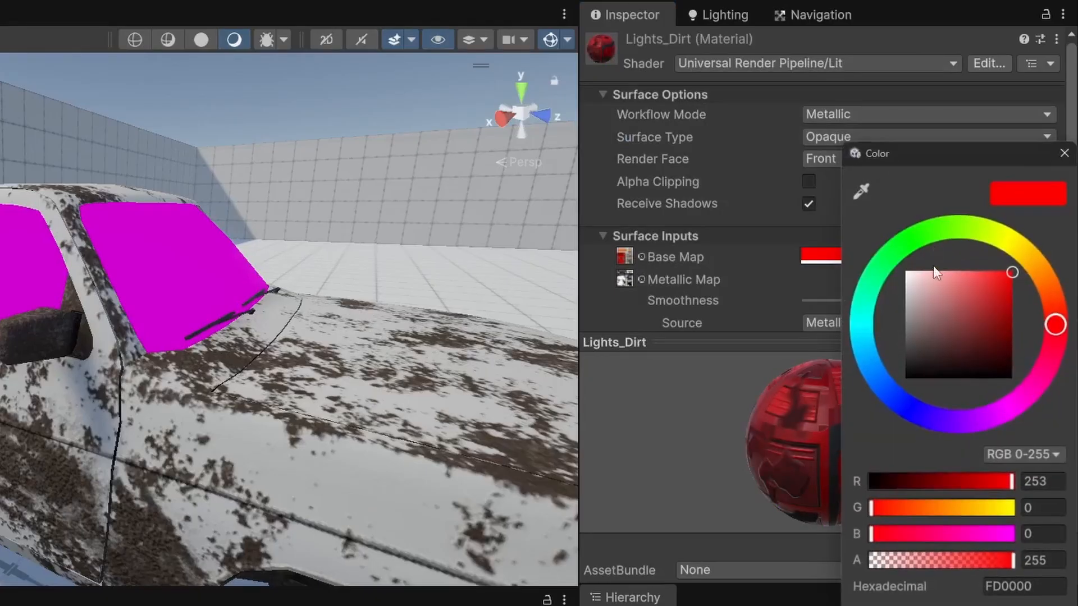
pyautogui.click(1064, 152)
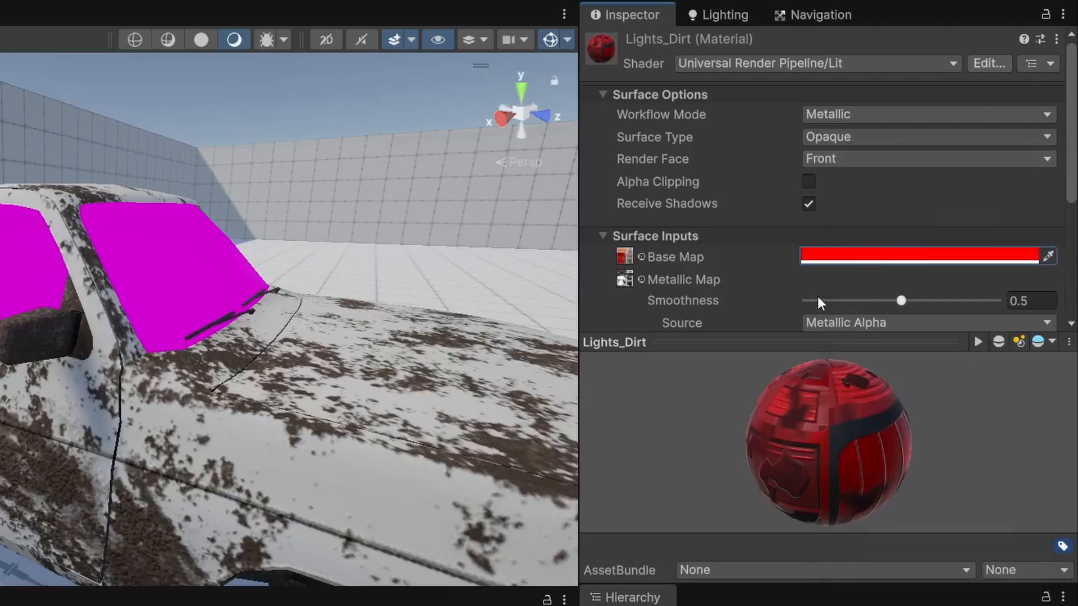
# Step: Try lowering the Lights_Dirt Base Map color's alpha to 142, and undo the color changes made to that material
pyautogui.click(928, 256)
pyautogui.moveTo(1010, 563); pyautogui.dragTo(950, 564)
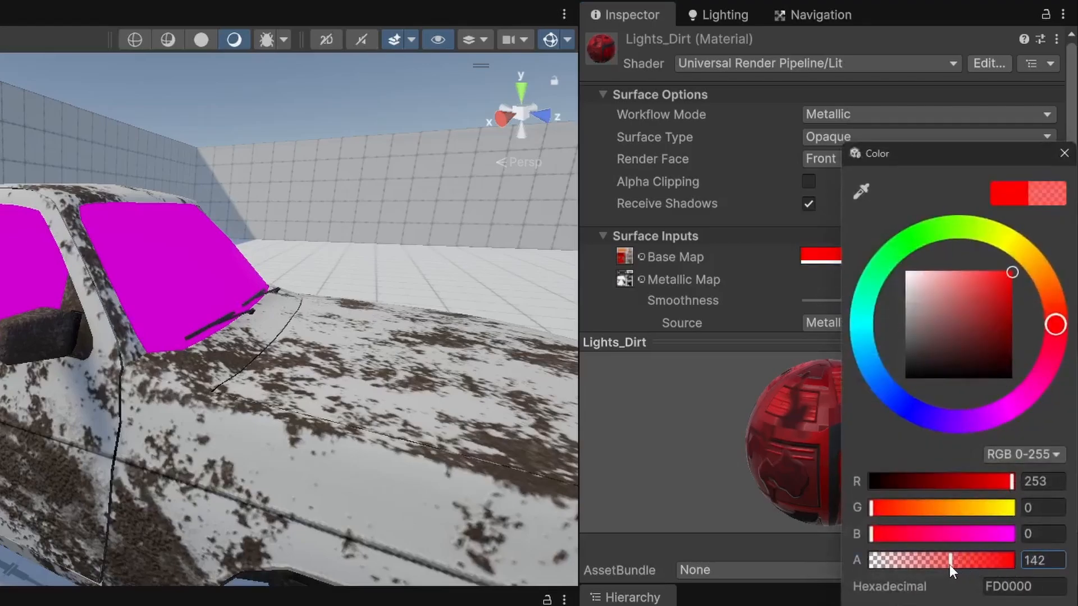
pyautogui.click(1063, 153)
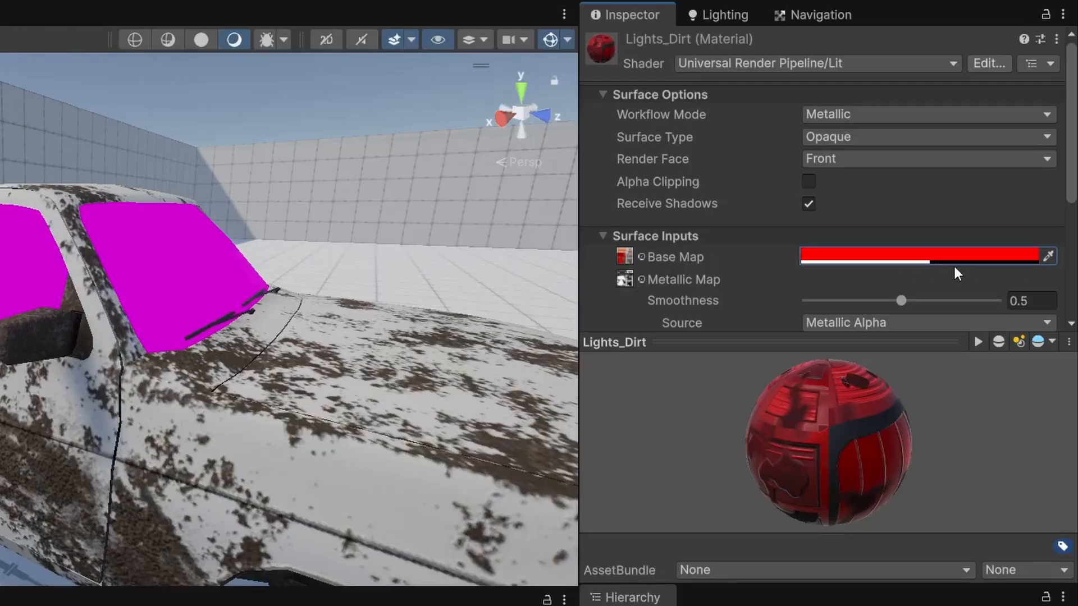
pyautogui.hotkey('ctrl', 'z')
pyautogui.hotkey('ctrl', 'z')
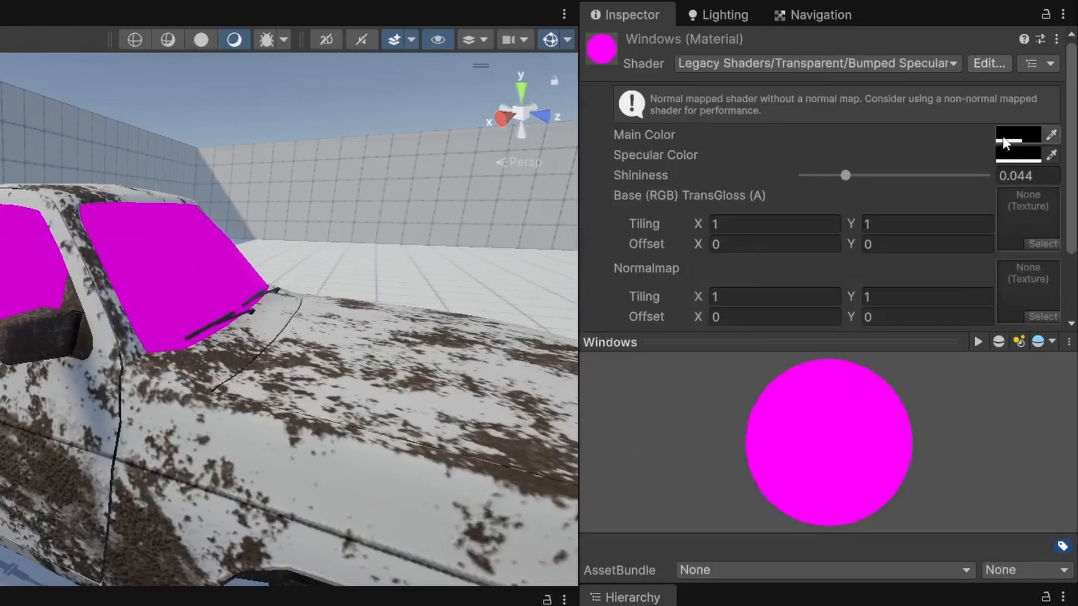
# Step: Read the hexadecimal and alpha values of the Windows material's Main Color
pyautogui.click(1012, 140)
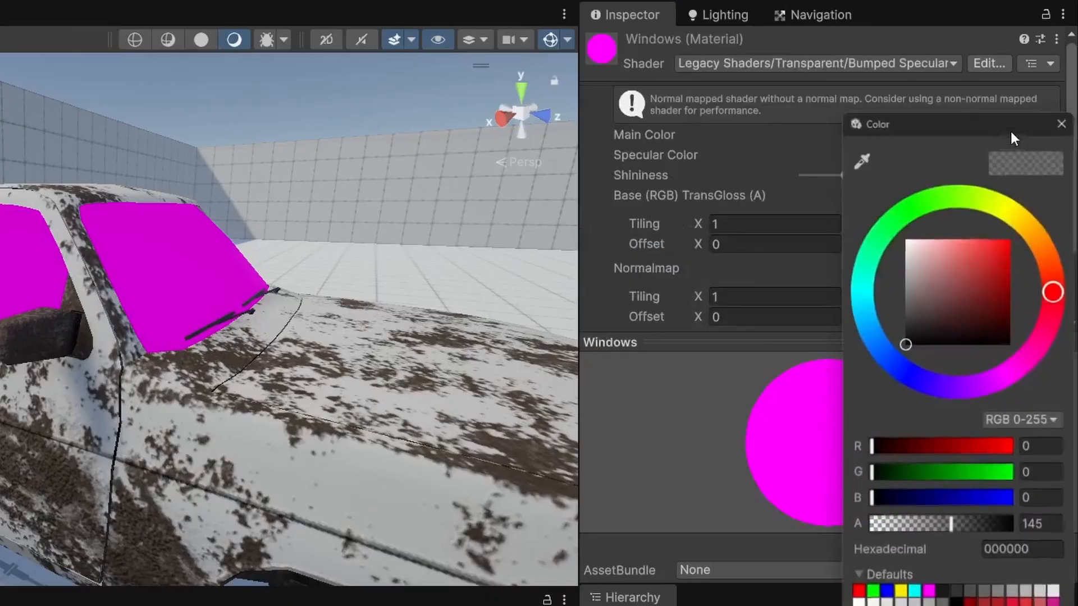
pyautogui.click(1031, 550)
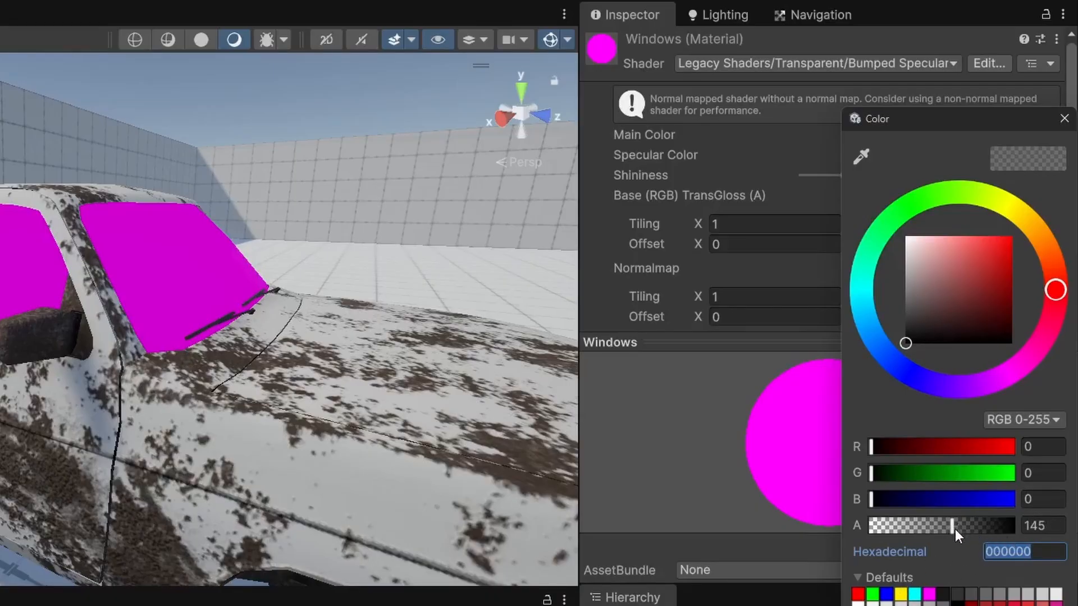
pyautogui.click(1064, 118)
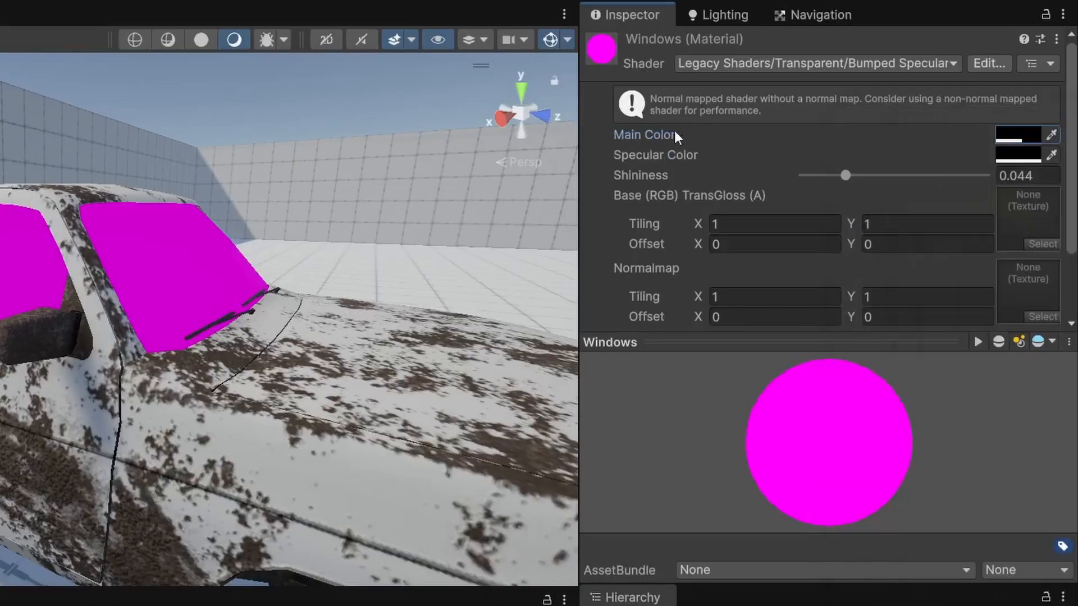
# Step: Switch the Windows material's shader to Universal Render Pipeline/Lit
pyautogui.click(773, 65)
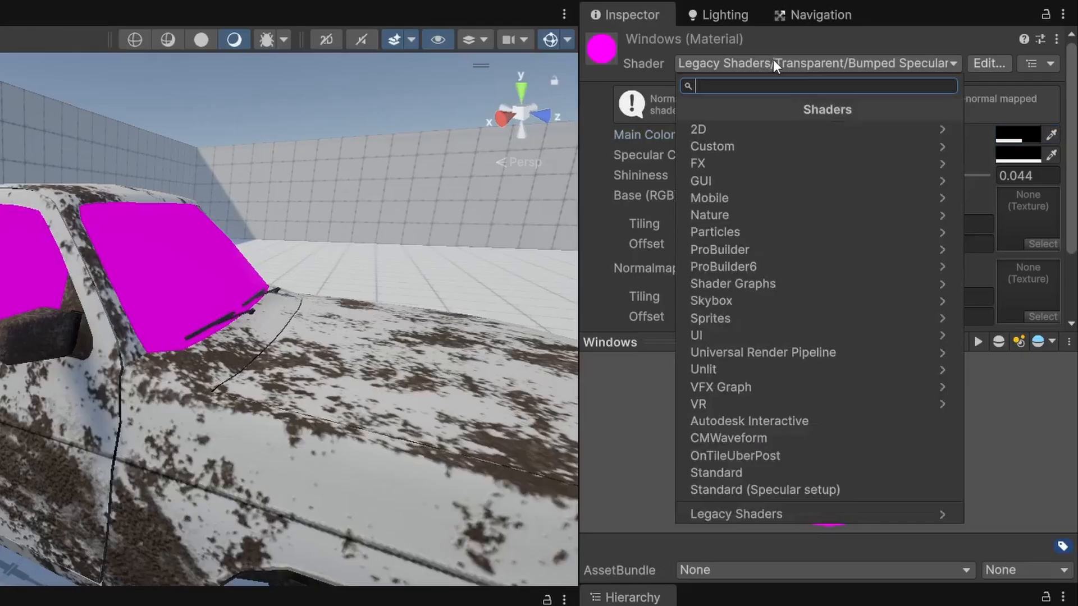
pyautogui.write('lit')
pyautogui.press('Down')
pyautogui.press('Down')
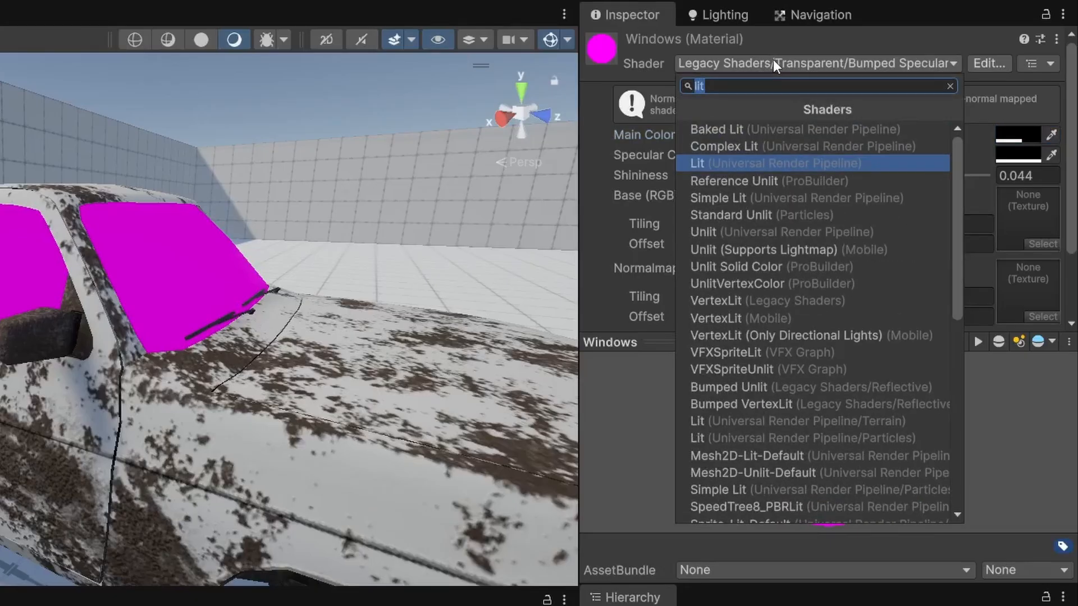
pyautogui.press('Return')
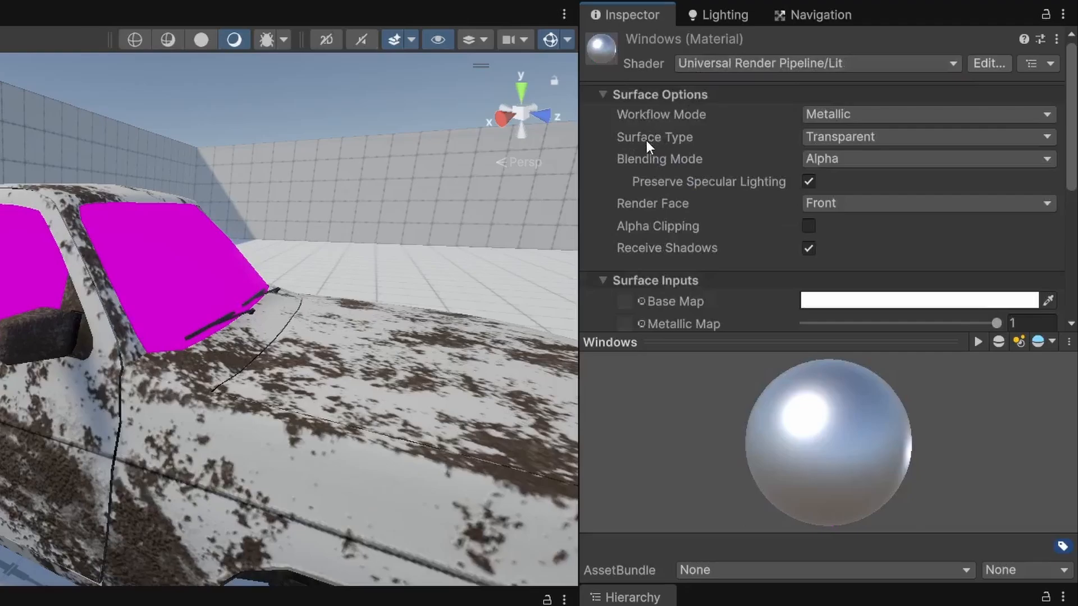
# Step: Set the Windows material's Base Map color to hexadecimal 000000 with an alpha of 145
pyautogui.scroll(-5, 759, 227)
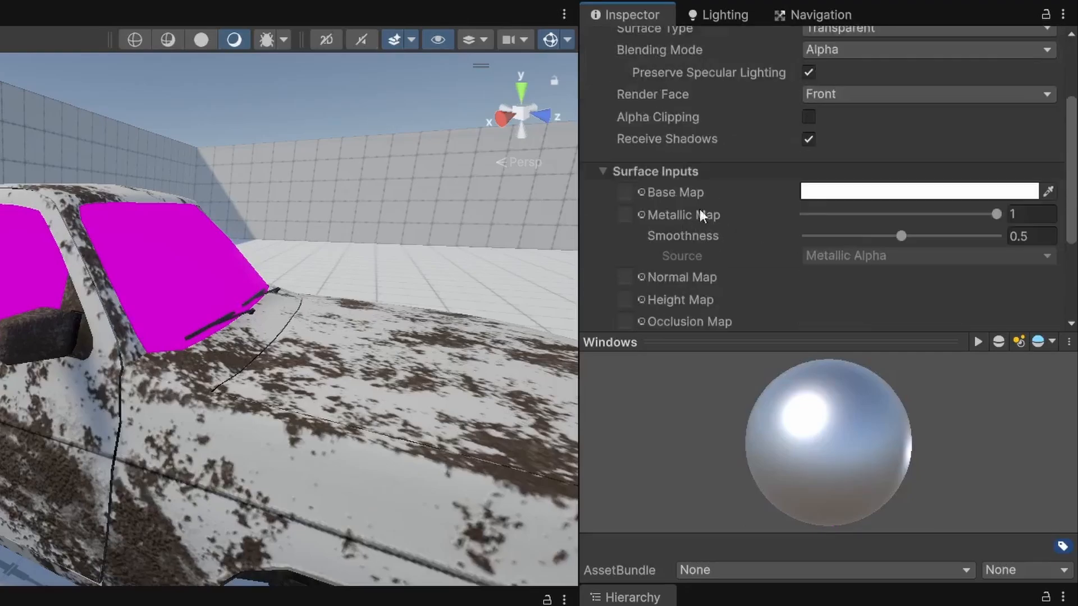
pyautogui.click(928, 194)
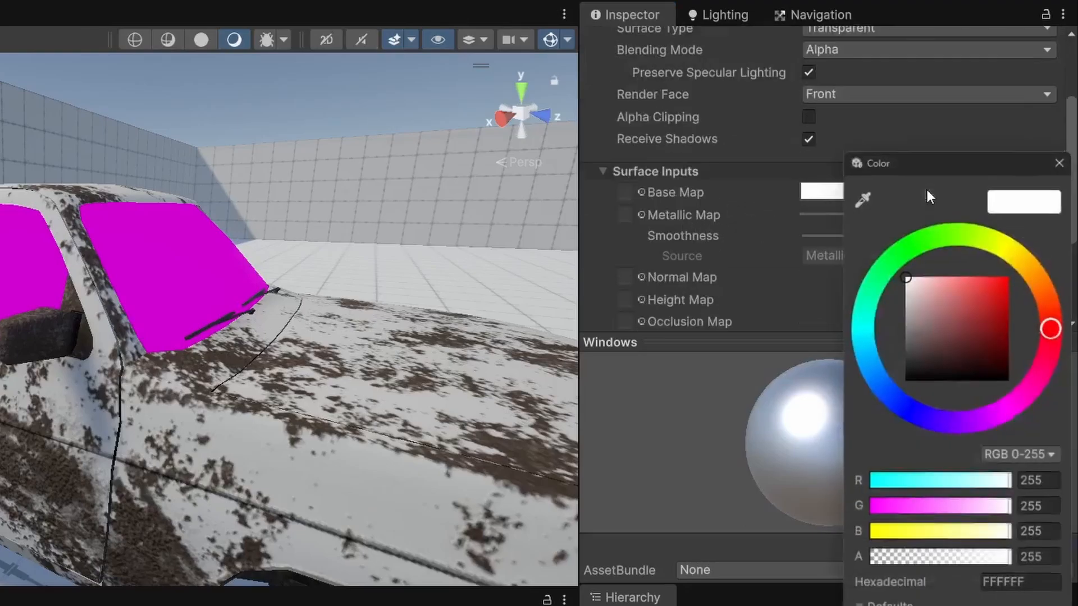
pyautogui.click(1048, 587)
pyautogui.write('000000')
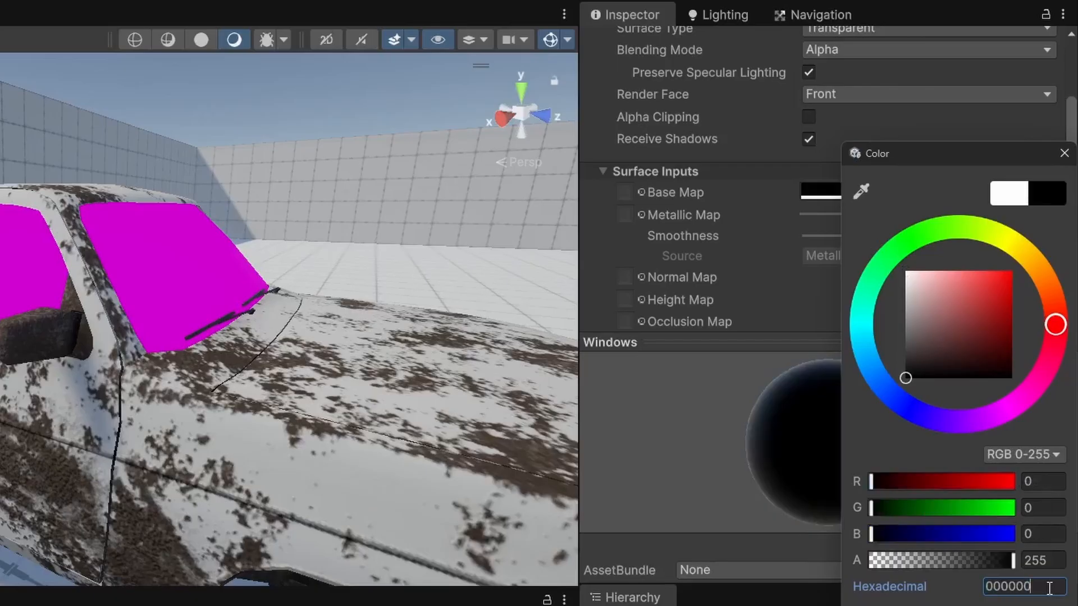
pyautogui.click(1034, 560)
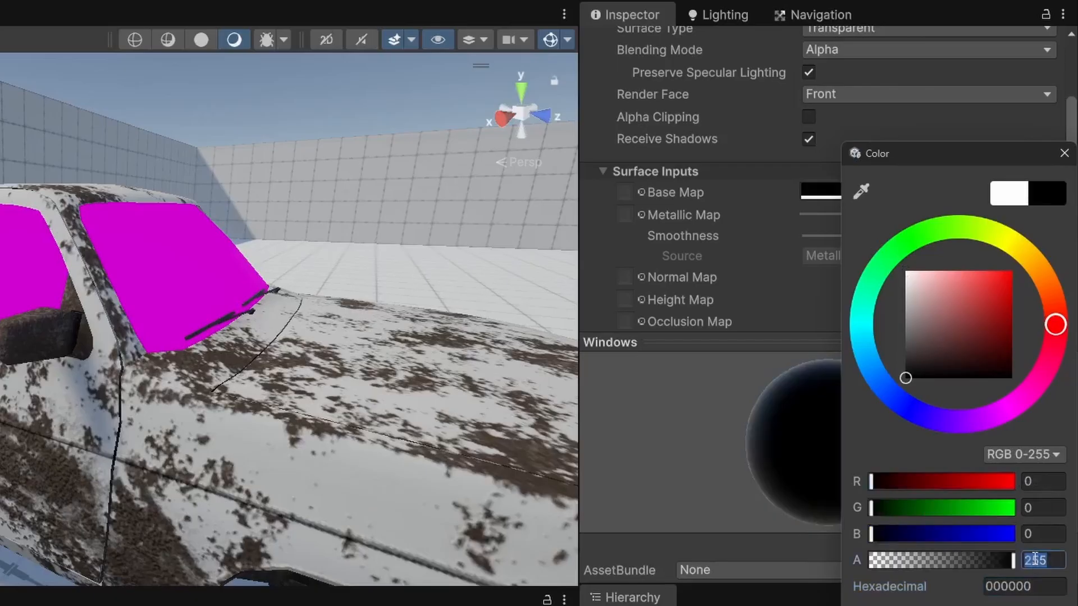
pyautogui.write('145')
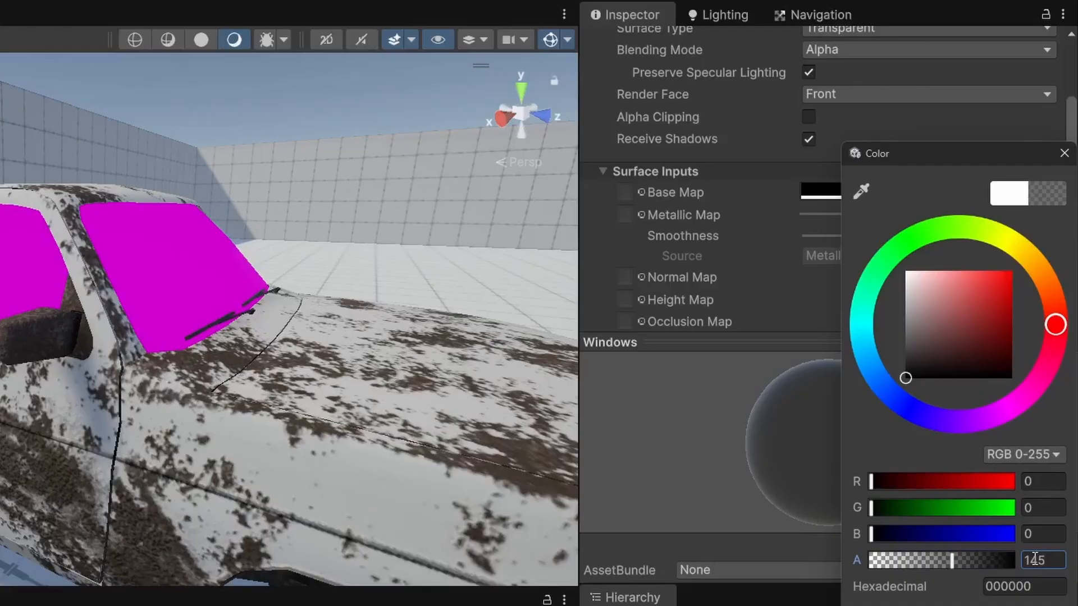
pyautogui.click(1065, 153)
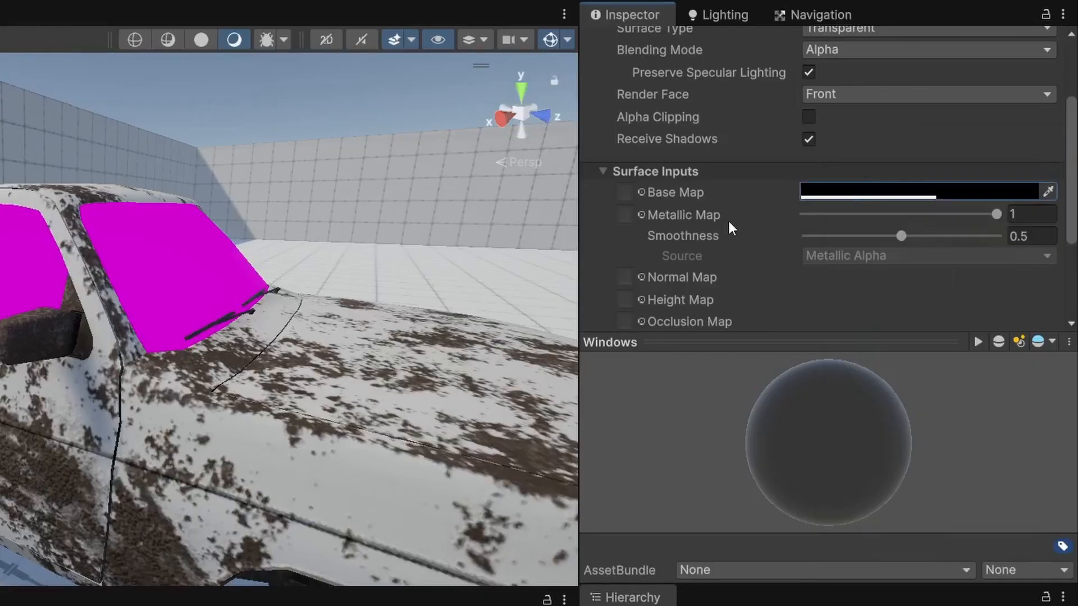
pyautogui.scroll(-3, 724, 224)
pyautogui.scroll(3, 717, 225)
pyautogui.scroll(2, 747, 164)
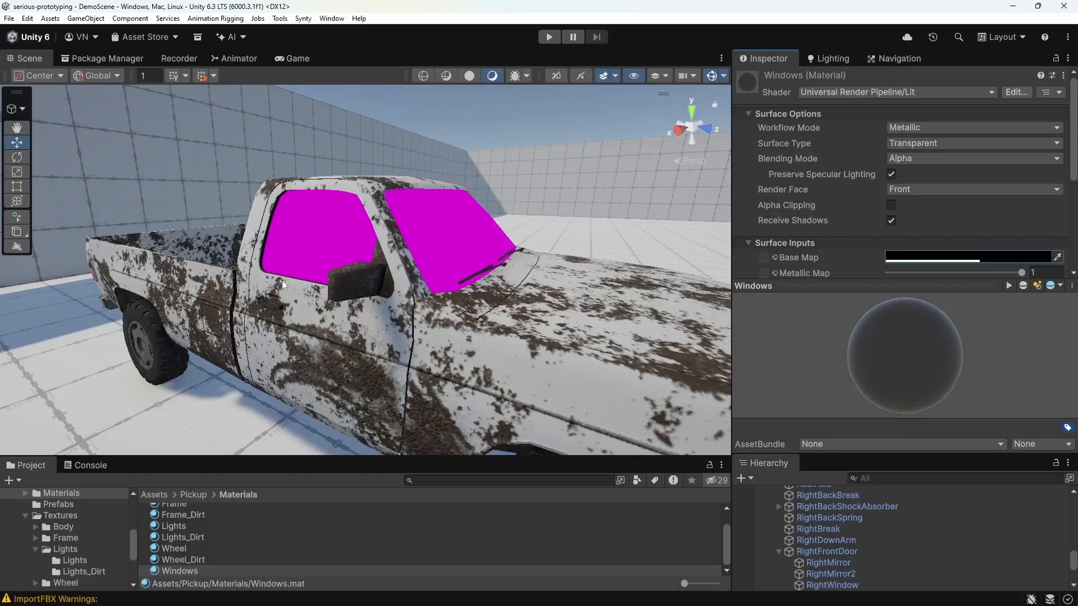
# Step: Select the truck's RightWindow mesh and assign the Windows material to its Element 0 material slot
pyautogui.click(316, 246)
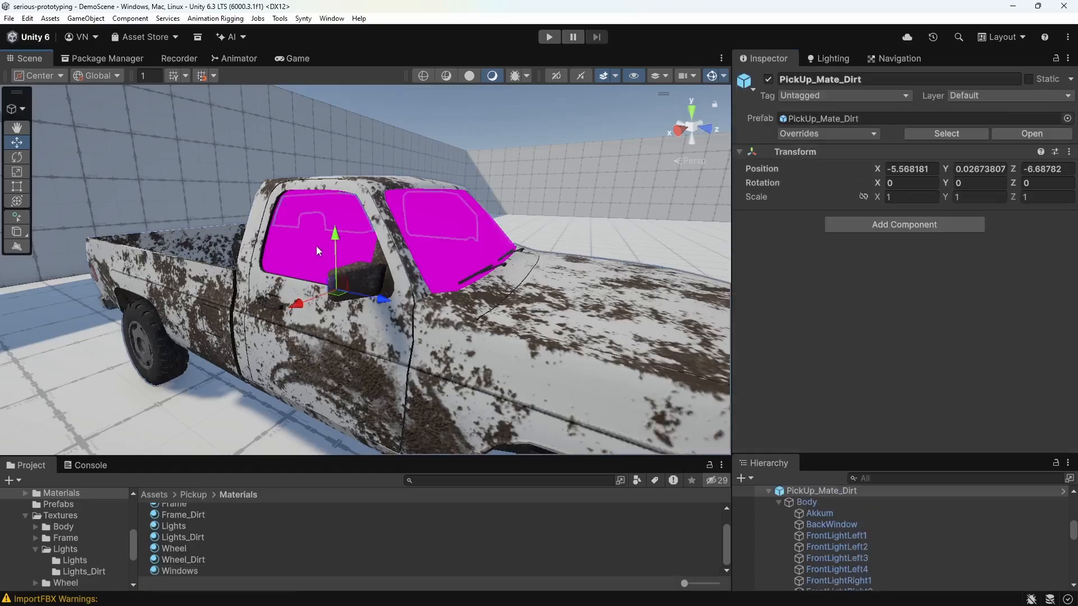
pyautogui.click(315, 245)
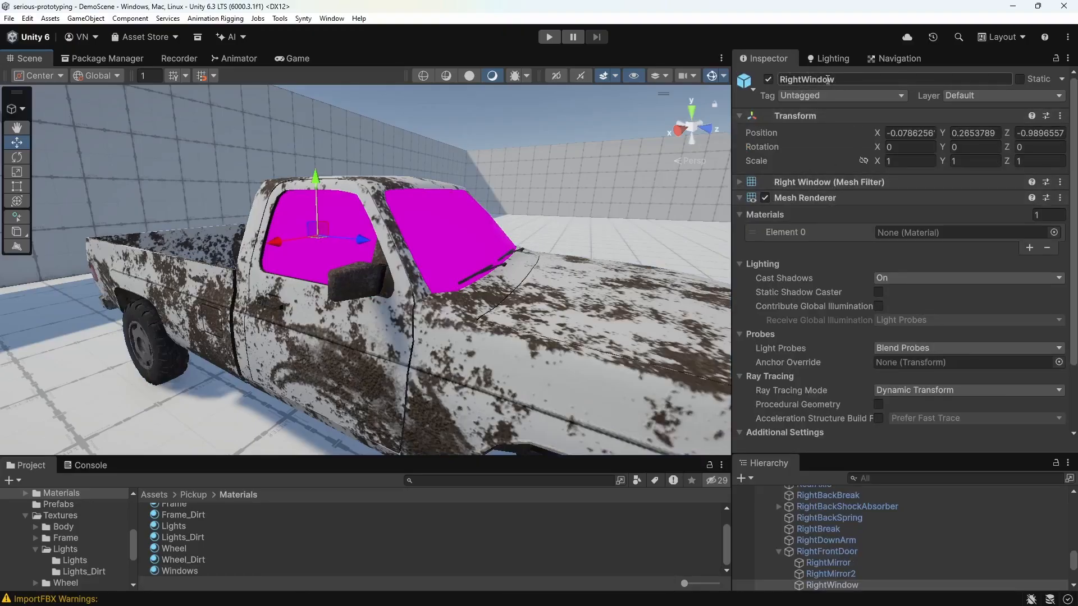
pyautogui.scroll(-2, 840, 528)
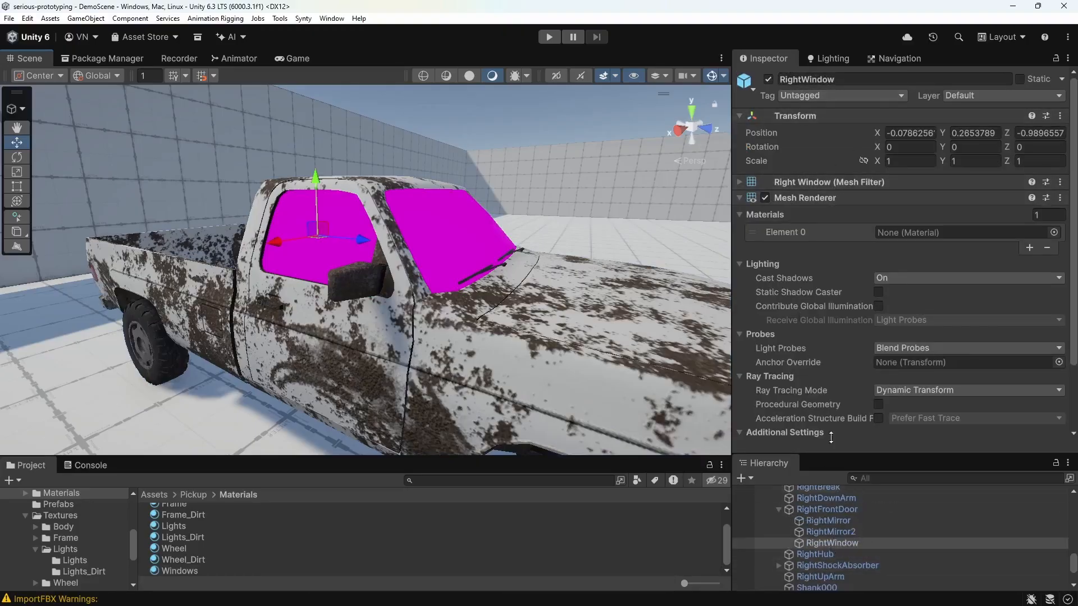
pyautogui.moveTo(172, 571); pyautogui.dragTo(817, 280)
pyautogui.moveTo(889, 241); pyautogui.dragTo(903, 236)
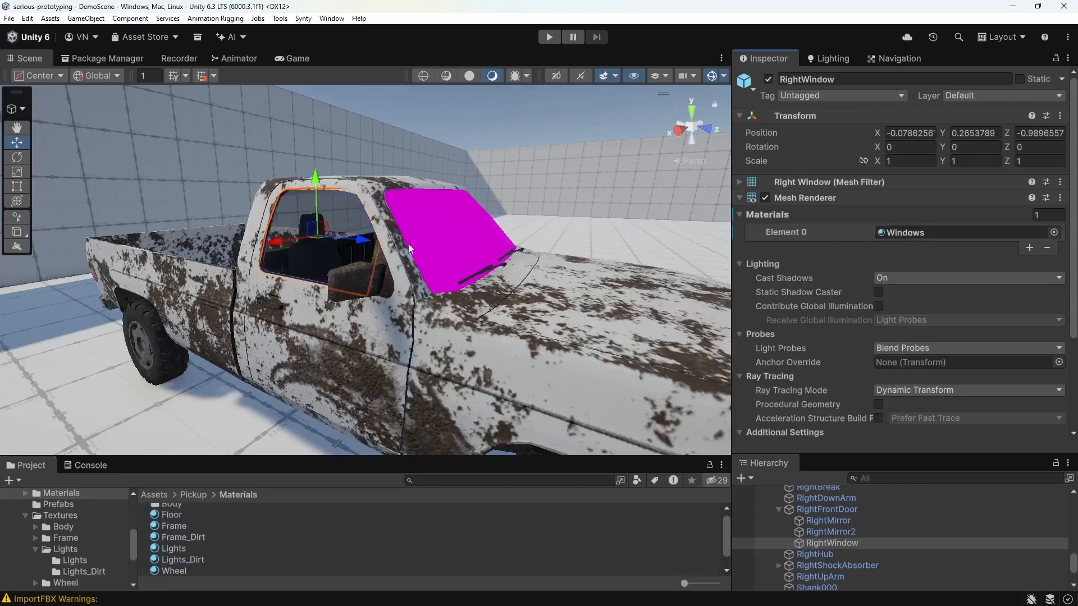
# Step: Select the truck's FrontWindow mesh at the windshield and assign the Windows material to its Element 0 slot
pyautogui.keyDown('alt'); pyautogui.moveTo(409, 247); pyautogui.dragTo(519, 236); pyautogui.keyUp('alt')
pyautogui.click(360, 150)
pyautogui.press('w')
pyautogui.moveTo(362, 190); pyautogui.dragTo(261, 265, button='right')
pyautogui.click(263, 268)
pyautogui.click(263, 266)
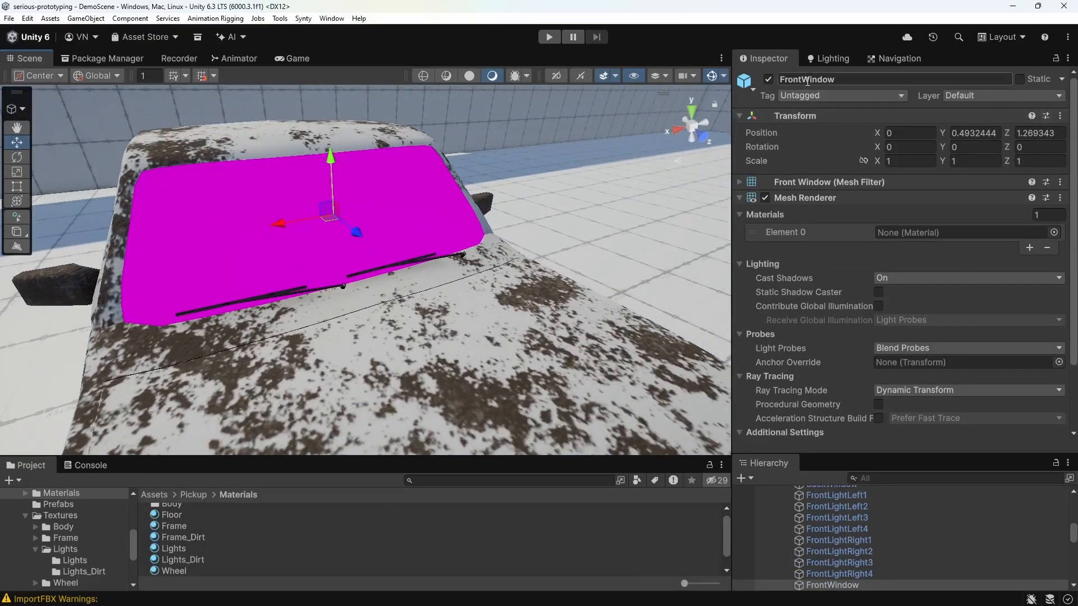
pyautogui.scroll(-2, 210, 525)
pyautogui.moveTo(166, 571); pyautogui.dragTo(897, 237)
# Step: Select the LeftWindow mesh in the truck's left door and assign the Windows material to its Element 0 slot
pyautogui.moveTo(533, 213); pyautogui.dragTo(319, 291, button='right')
pyautogui.click(301, 284)
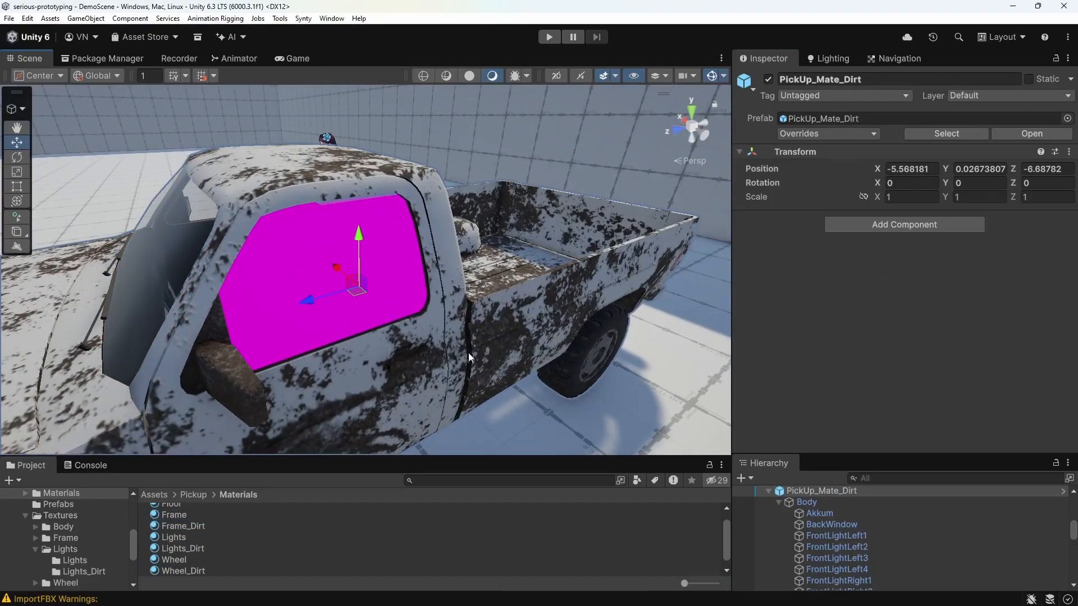
pyautogui.click(300, 255)
pyautogui.click(300, 255)
pyautogui.click(324, 277)
pyautogui.click(275, 313)
pyautogui.moveTo(305, 335); pyautogui.dragTo(438, 347, button='right')
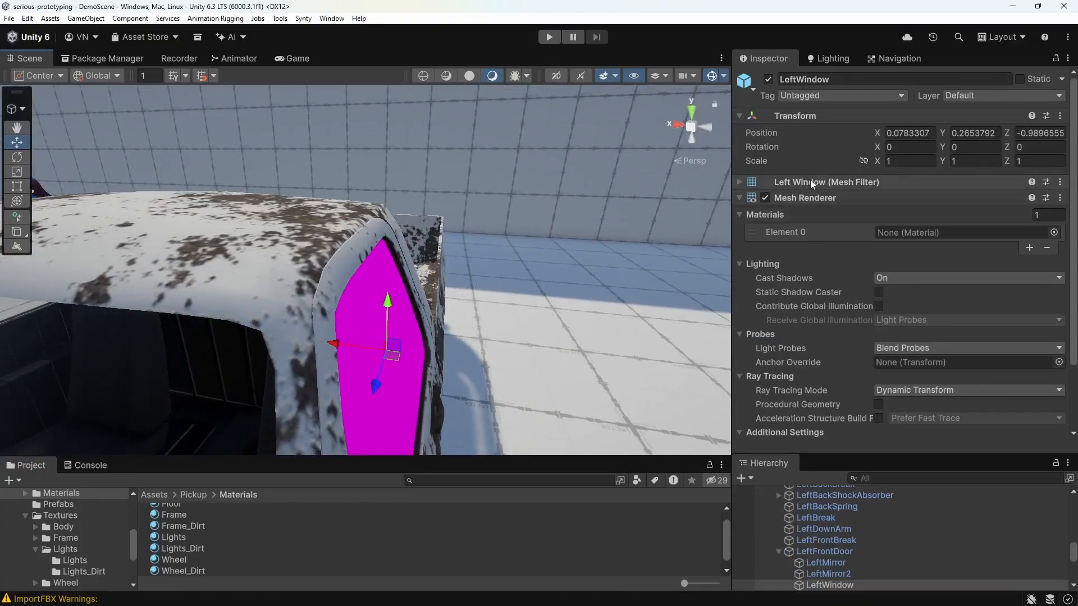
pyautogui.scroll(-1, 204, 556)
pyautogui.moveTo(177, 571); pyautogui.dragTo(908, 236)
# Step: Select the BackWindow mesh at the rear of the cab and assign the Windows material to its Element 0 slot
pyautogui.moveTo(214, 365); pyautogui.dragTo(375, 318, button='right')
pyautogui.click(374, 315)
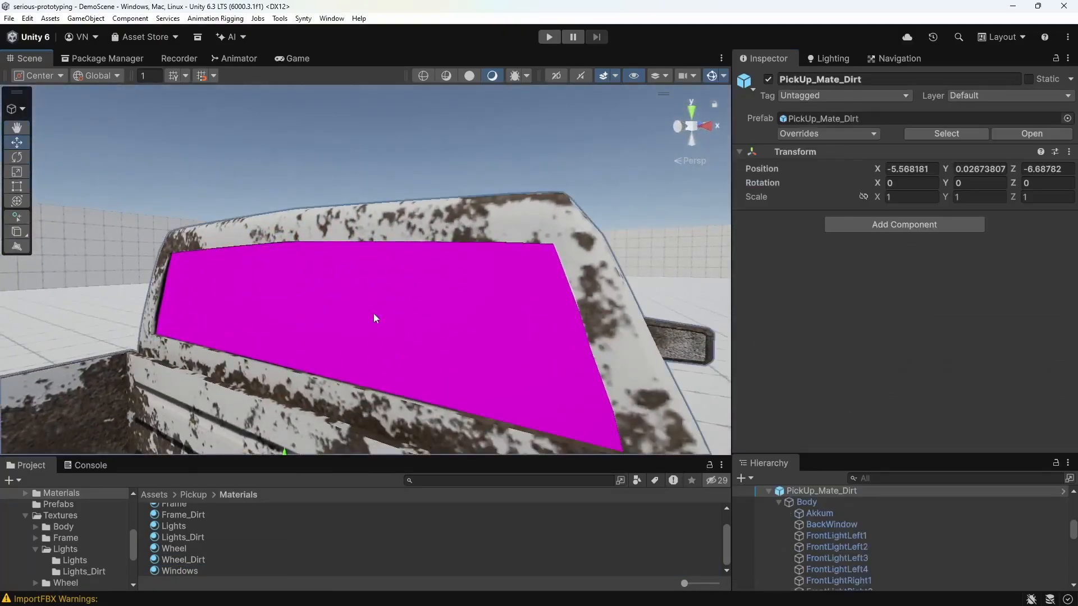
pyautogui.click(374, 315)
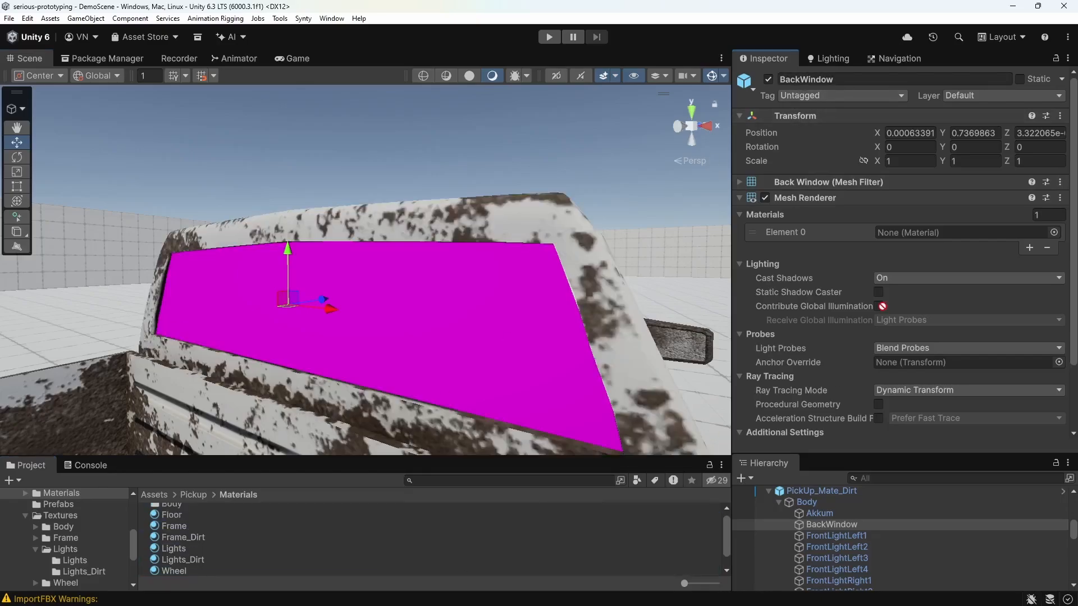
# Step: Maximize the Scene view and examine the whole truck and its windows from the side
pyautogui.press('d')
pyautogui.moveTo(356, 279); pyautogui.dragTo(169, 275, button='right')
pyautogui.press('s')
pyautogui.hotkey('shift', 'space')
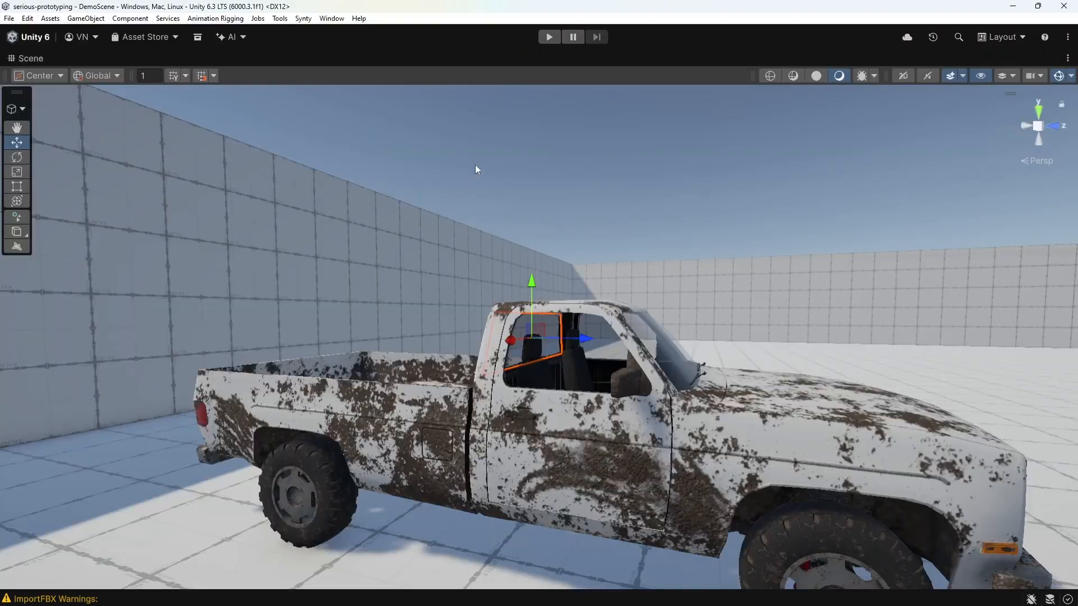
pyautogui.click(475, 168)
pyautogui.moveTo(634, 309); pyautogui.dragTo(318, 399, button='right')
pyautogui.press('d')
pyautogui.press('s')
pyautogui.press('a')
pyautogui.click(520, 365)
pyautogui.click(426, 332)
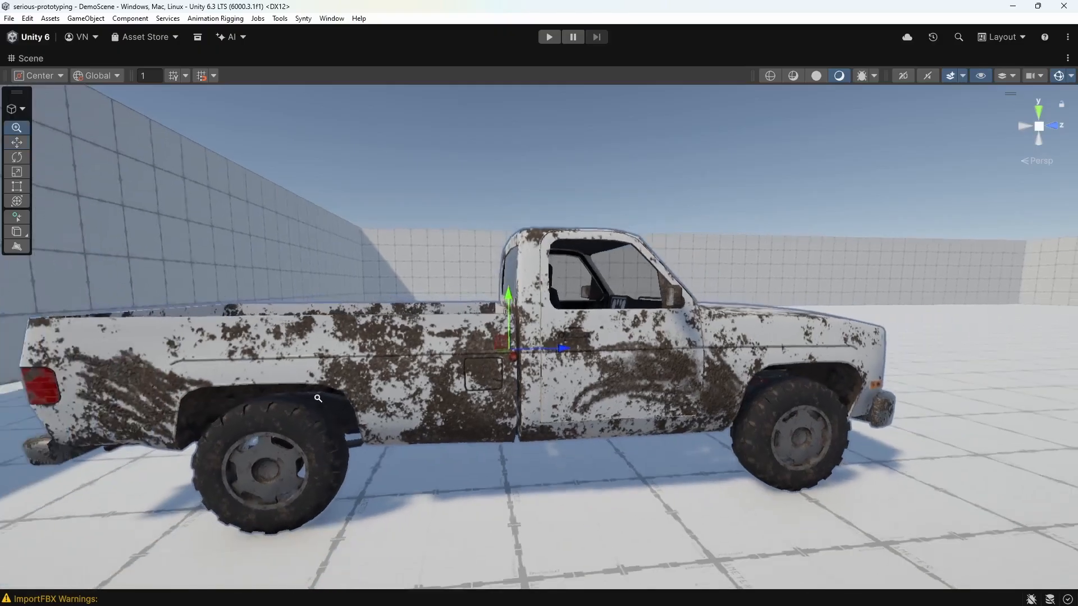
# Step: Examine the truck's windshield, cab interior, hood and front wheel from the front and at an angle
pyautogui.press('d')
pyautogui.moveTo(538, 337); pyautogui.dragTo(435, 371, button='right')
pyautogui.press('d')
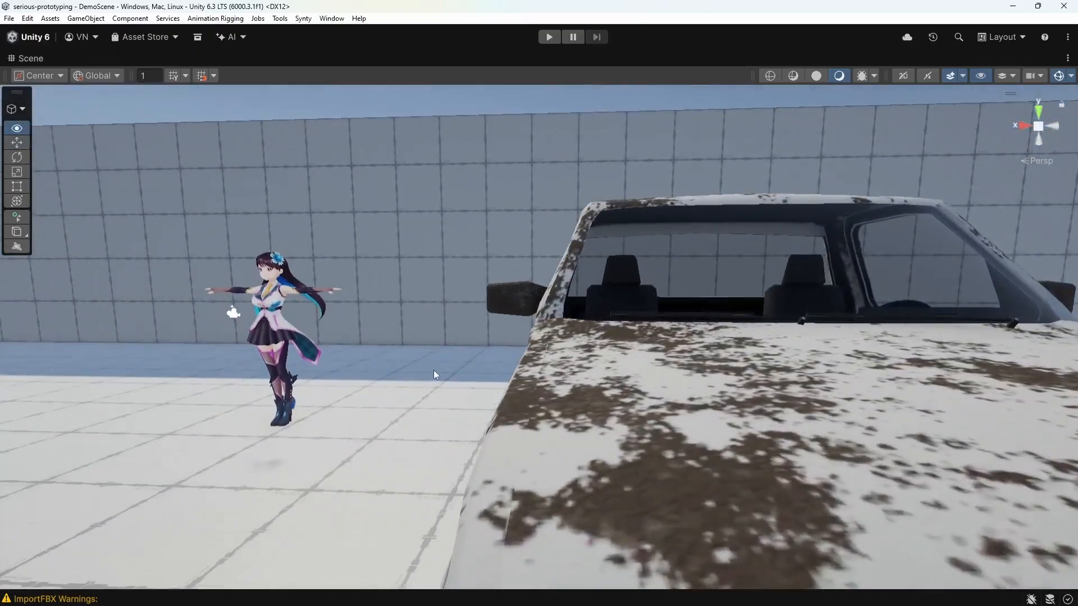
pyautogui.moveTo(628, 382); pyautogui.dragTo(663, 378, button='right')
pyautogui.press('d')
pyautogui.press('a')
pyautogui.press('a')
pyautogui.moveTo(301, 386); pyautogui.dragTo(439, 375, button='right')
pyautogui.press('s')
pyautogui.press('a')
pyautogui.press('w')
pyautogui.press('s')
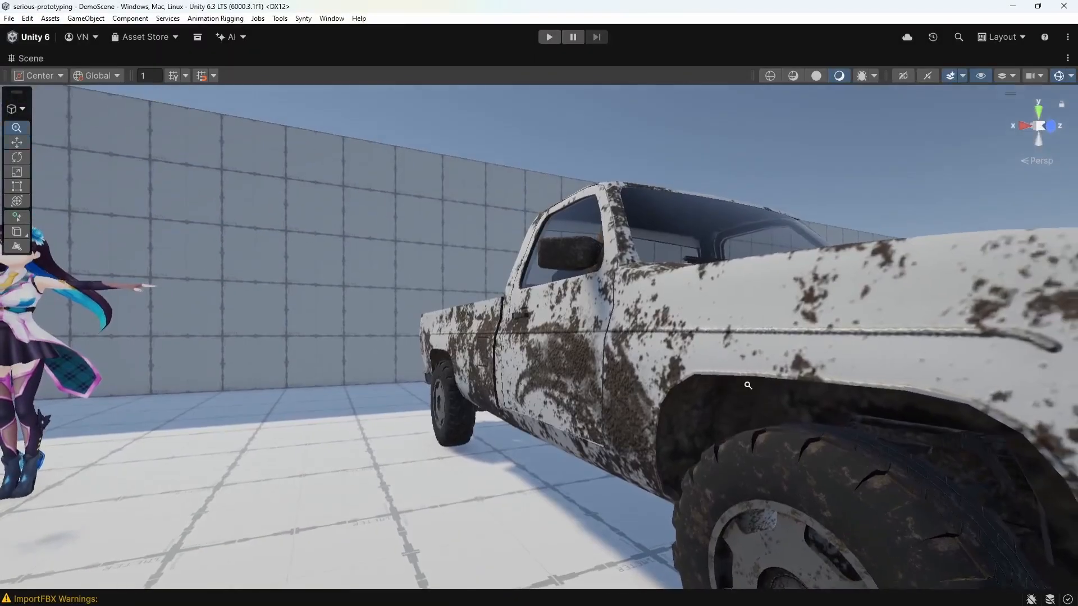
pyautogui.keyDown('alt'); pyautogui.moveTo(748, 385); pyautogui.dragTo(70, 335, button='right'); pyautogui.keyUp('alt')
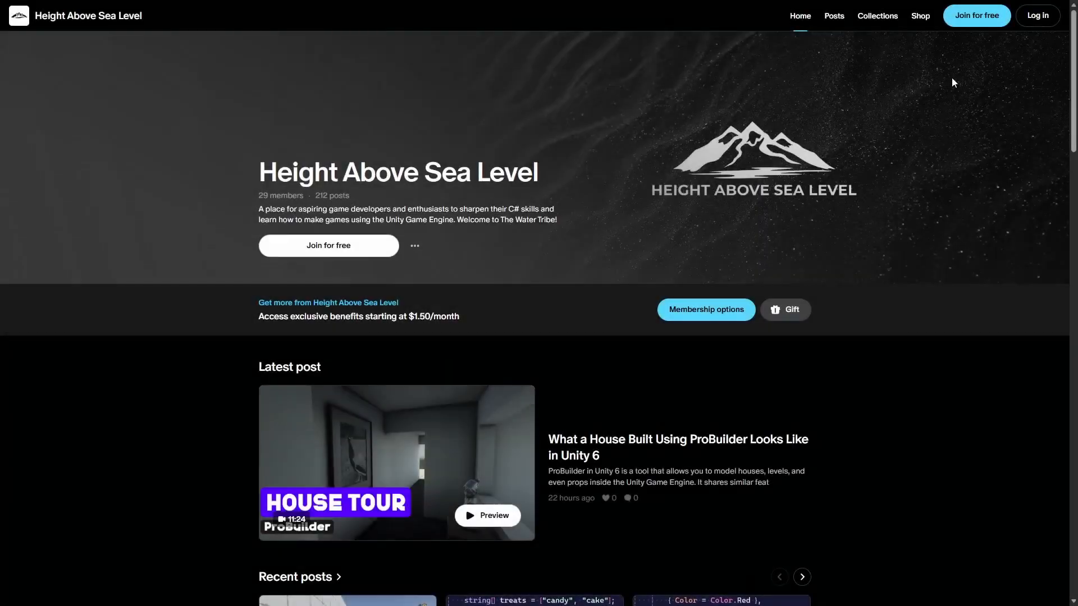
pyautogui.middleClick(950, 51)
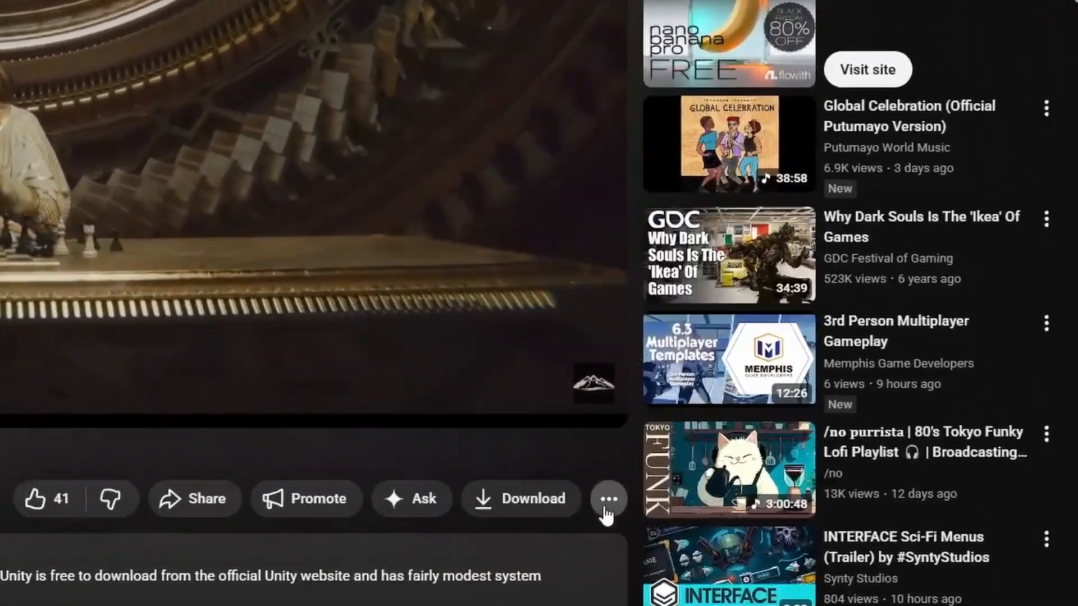
# Step: On the YouTube video page, prepare a KES 1,500 Super Thanks and add the green smiling face emoji to its comment
pyautogui.click(790, 530)
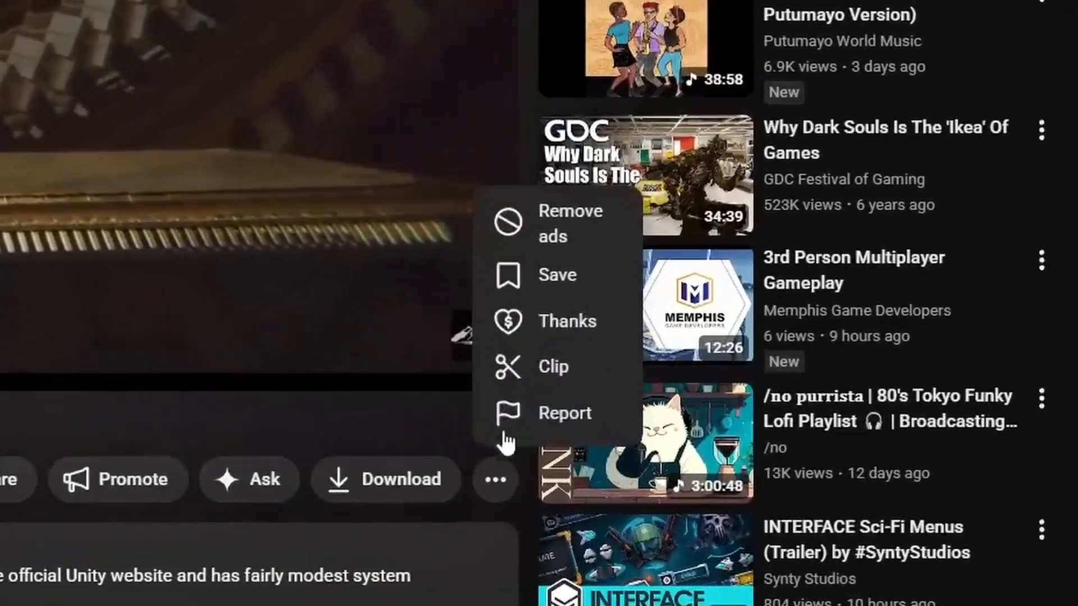
pyautogui.click(550, 322)
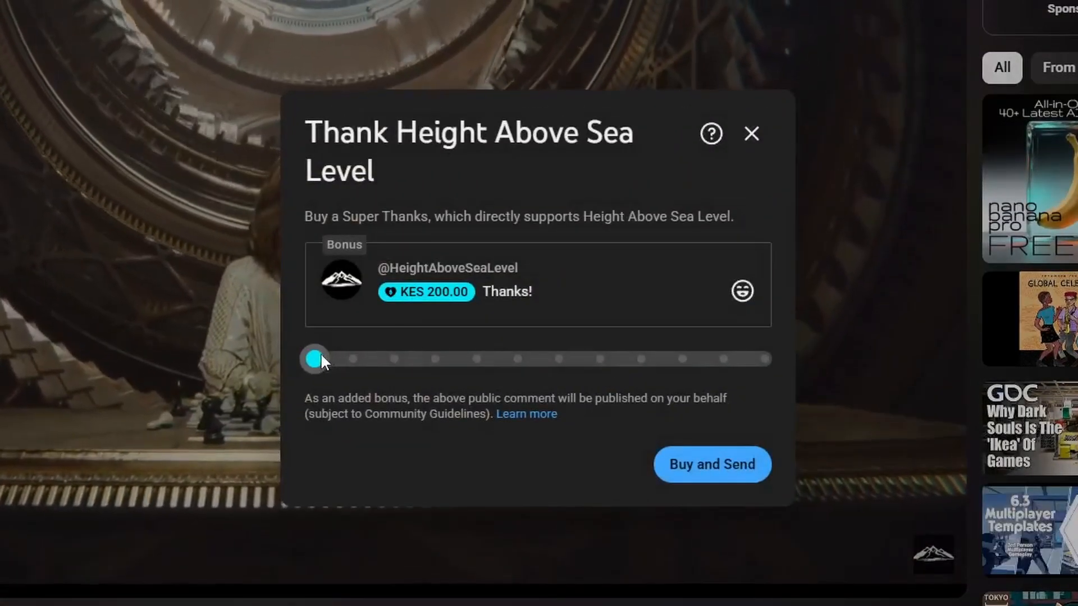
pyautogui.moveTo(376, 358); pyautogui.dragTo(433, 357)
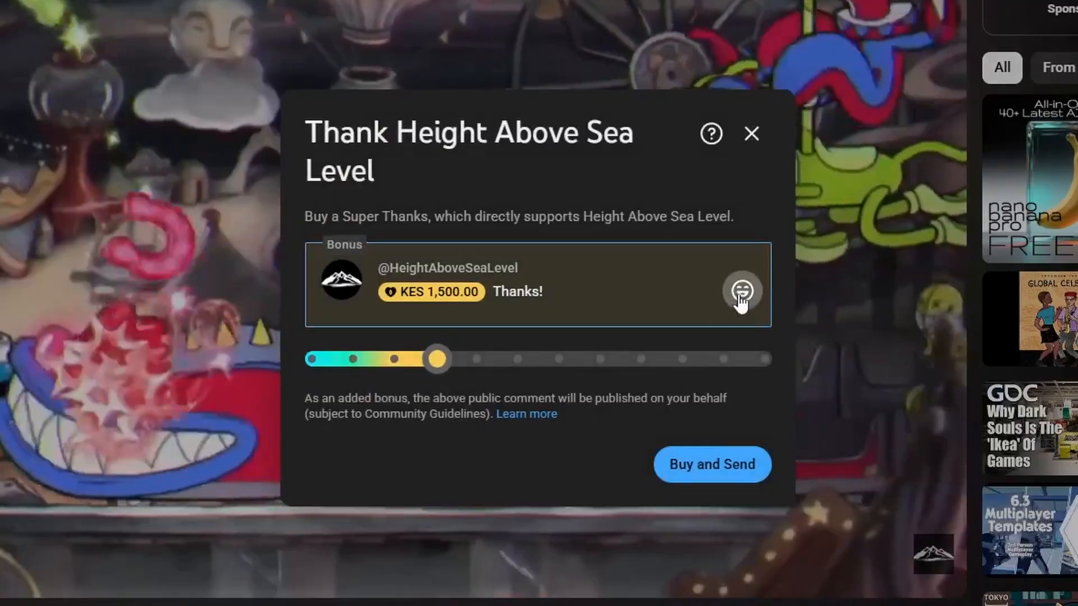
pyautogui.click(742, 292)
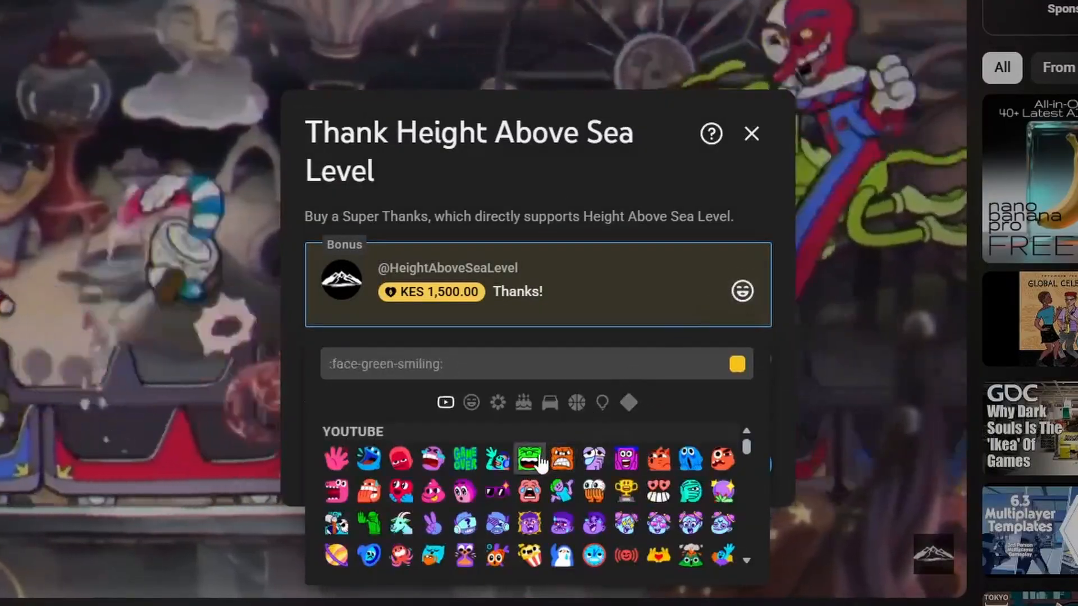
pyautogui.click(530, 459)
pyautogui.click(291, 309)
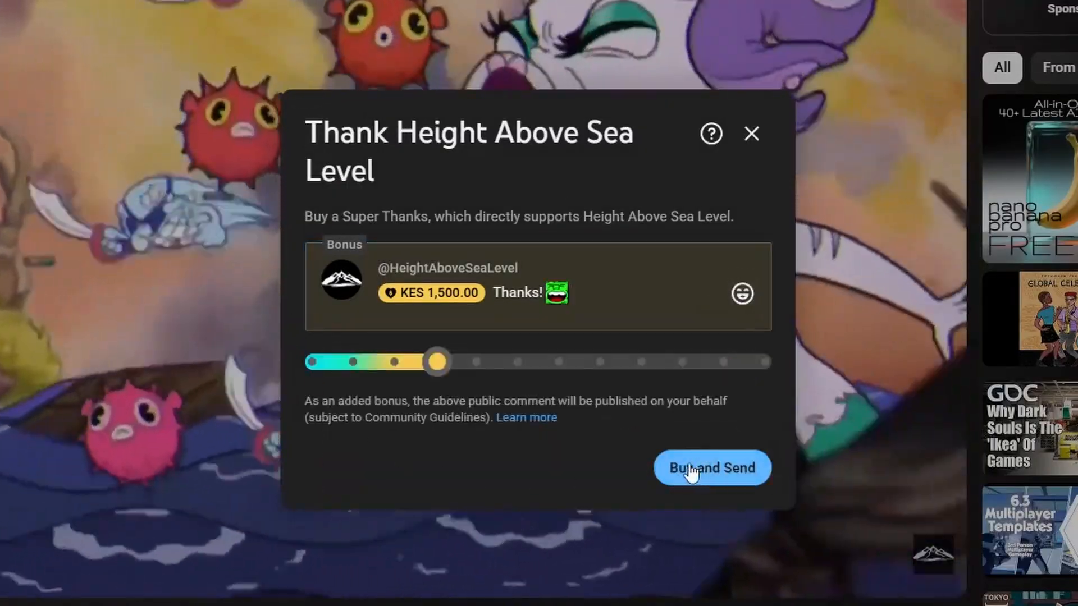